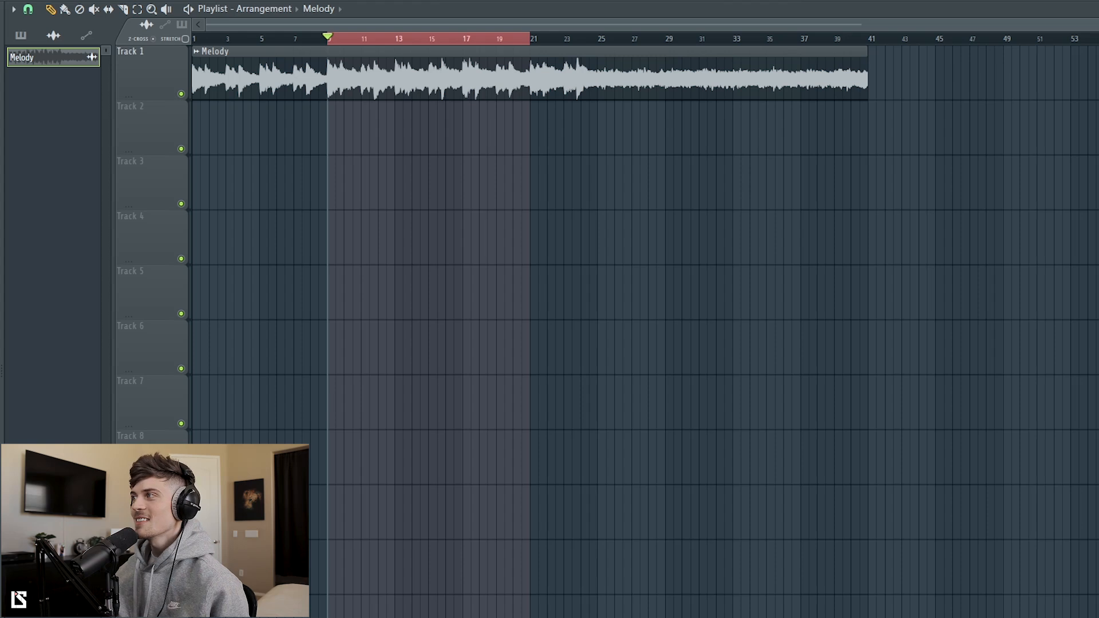
# Step: Play the Melody clip in the playlist from the beginning and stop playback
pyautogui.scroll(3, 646, 332)
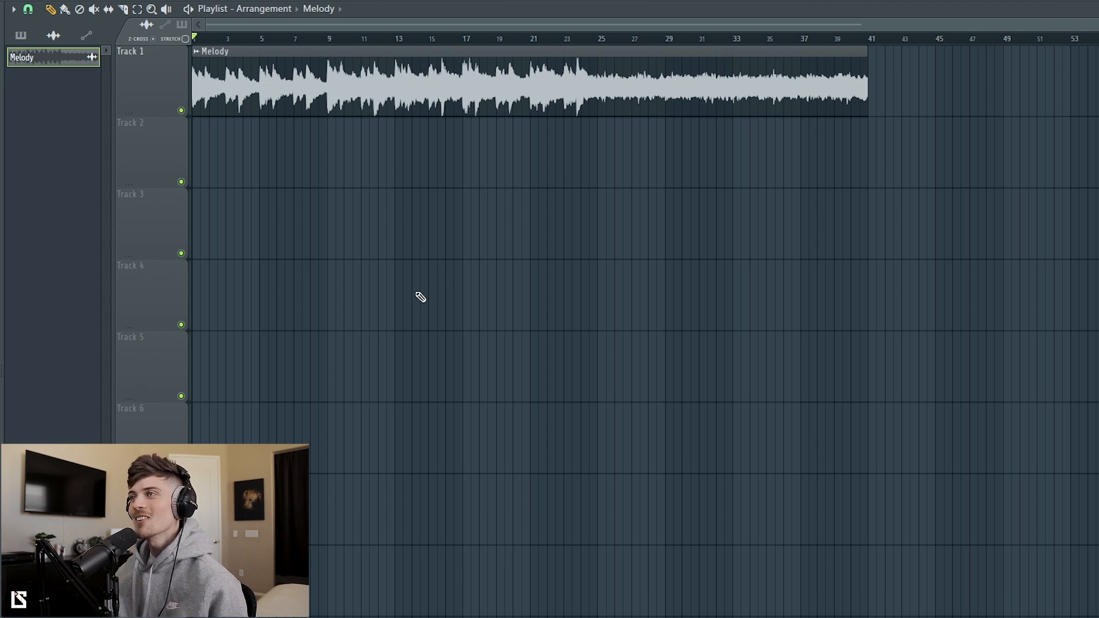
pyautogui.press('space')
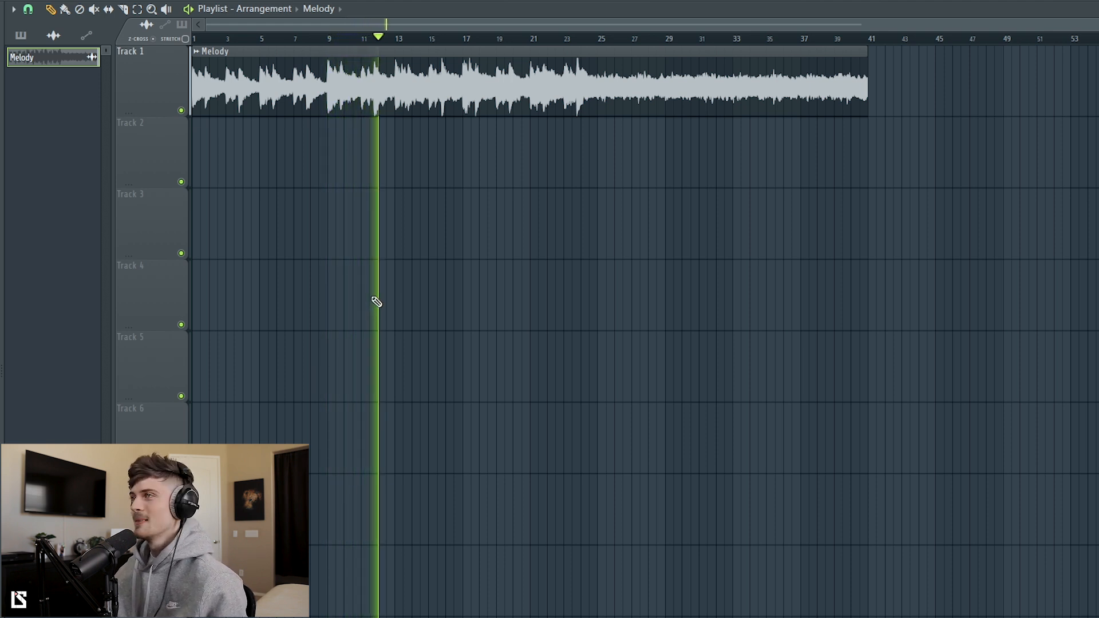
pyautogui.scroll(1, 1062, 126)
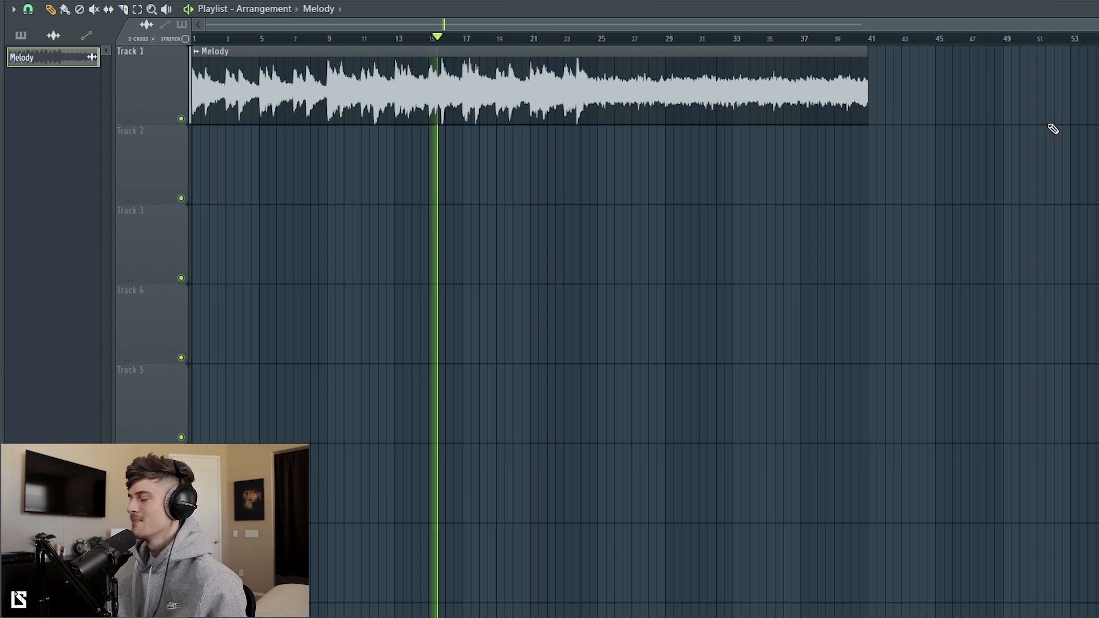
pyautogui.press('space')
# Step: Set the playback position to bar 9, open the Melody clip's channel settings and audition the clip
pyautogui.doubleClick(380, 103)
pyautogui.click(329, 40)
pyautogui.doubleClick(374, 92)
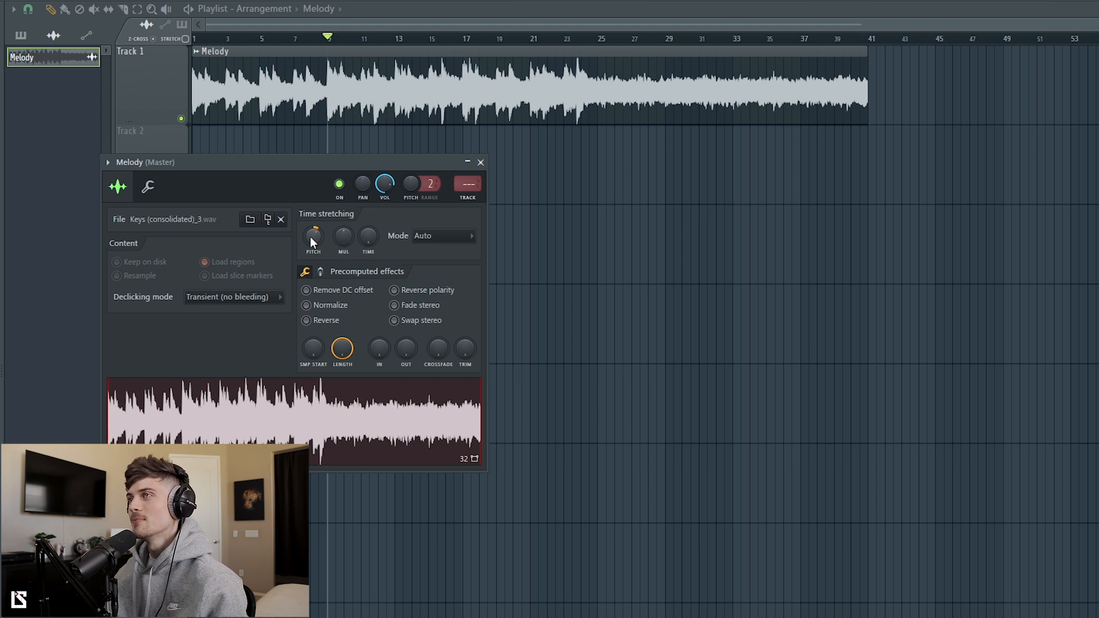
pyautogui.press('space')
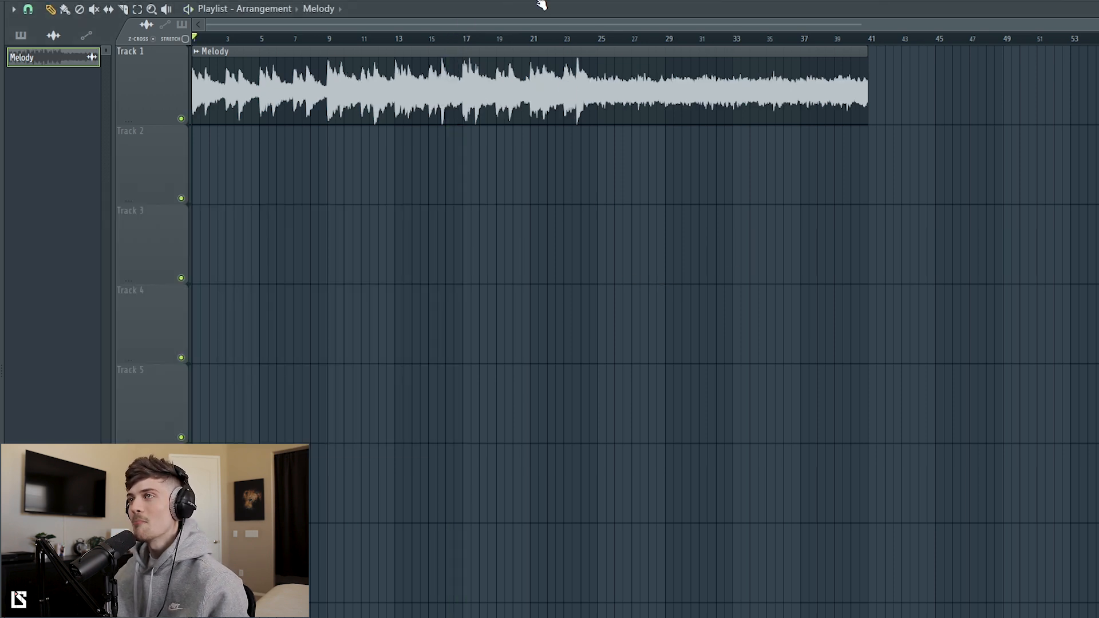
# Step: Open the channel rack, review the Keys notes in the piano roll and play them back
pyautogui.press('F6')
pyautogui.moveTo(544, 257); pyautogui.dragTo(543, 207)
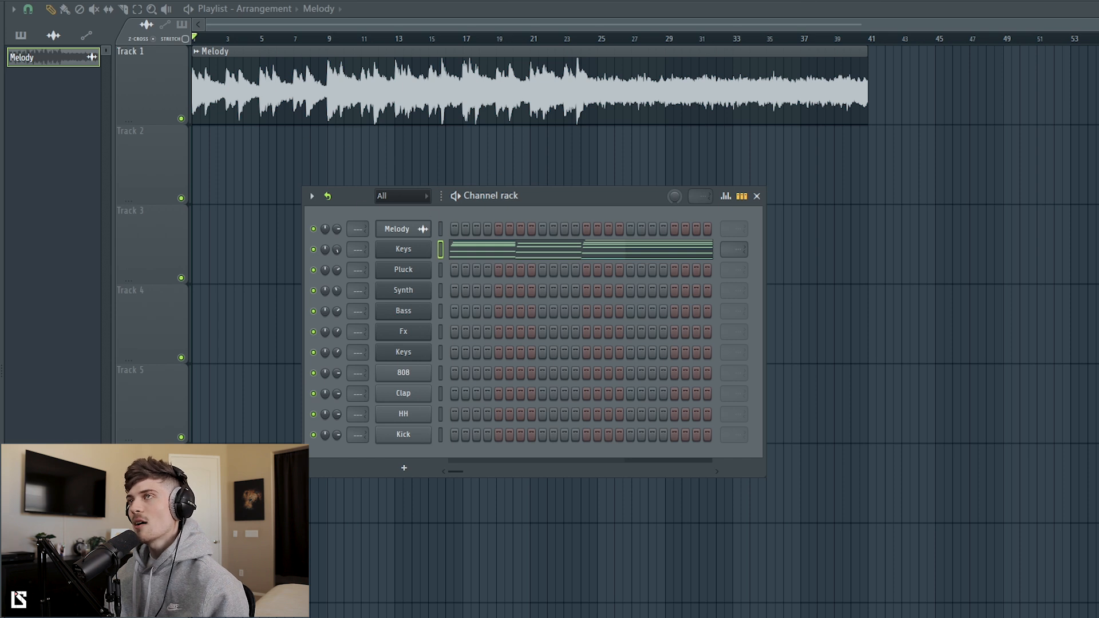
pyautogui.press('space')
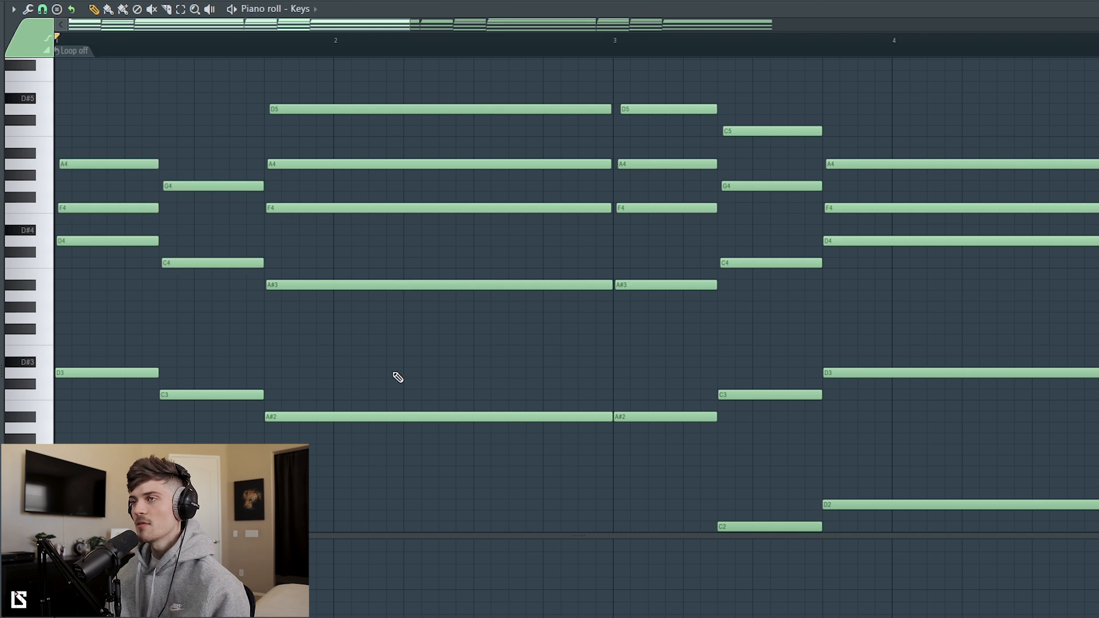
pyautogui.scroll(-3, 381, 375)
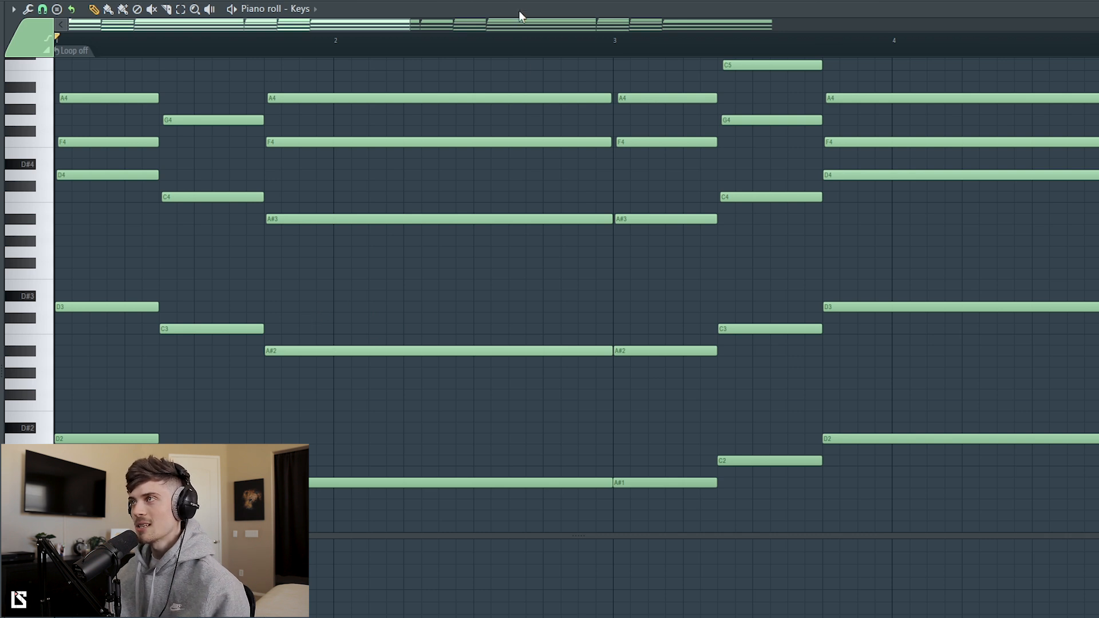
pyautogui.press('space')
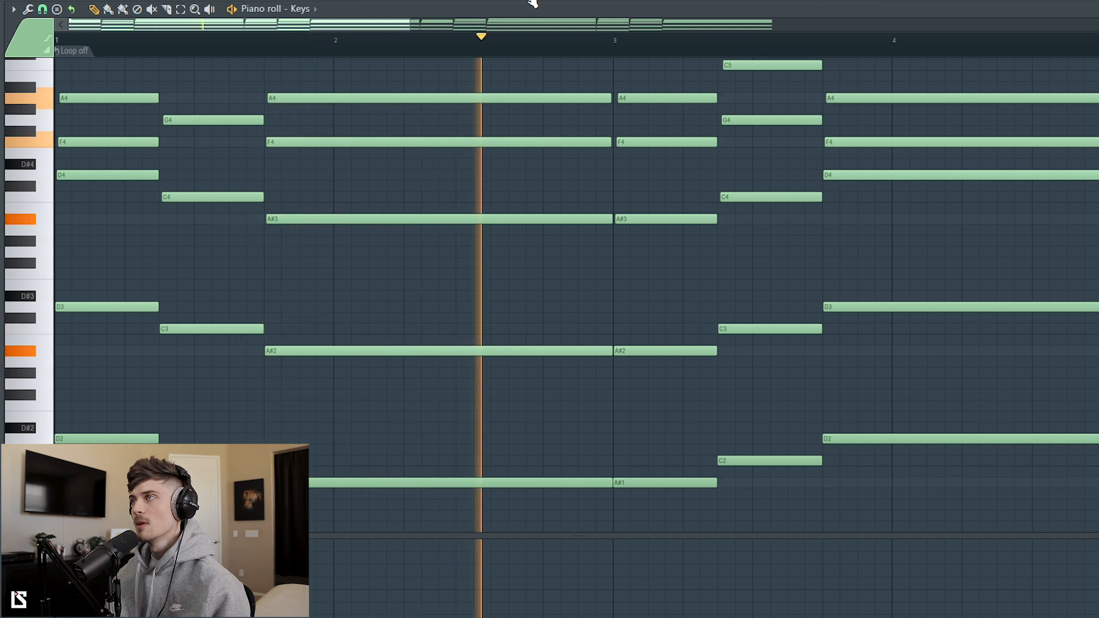
pyautogui.press('space')
# Step: Switch to the Pluck pattern, open its notes in the piano roll and review them during playback
pyautogui.press('F6')
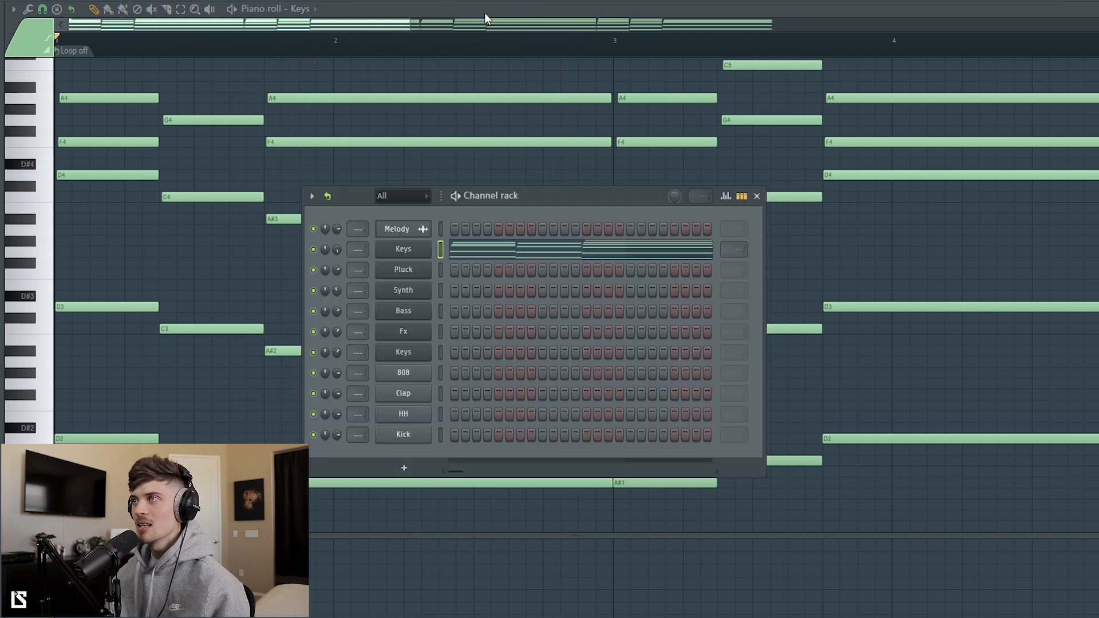
pyautogui.press('KP_Add')
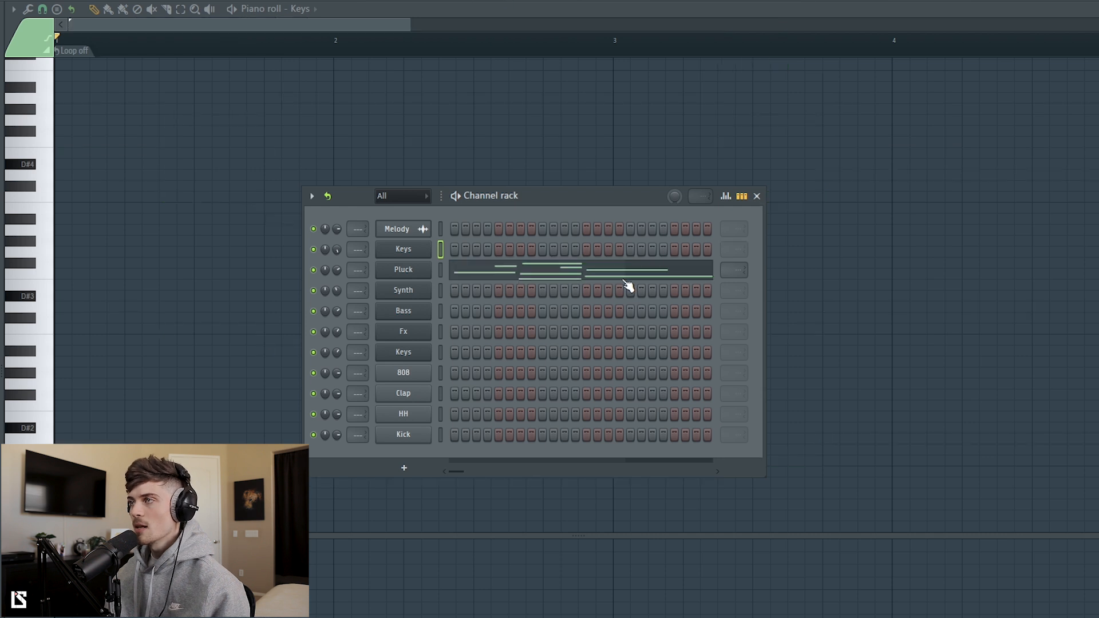
pyautogui.click(441, 271)
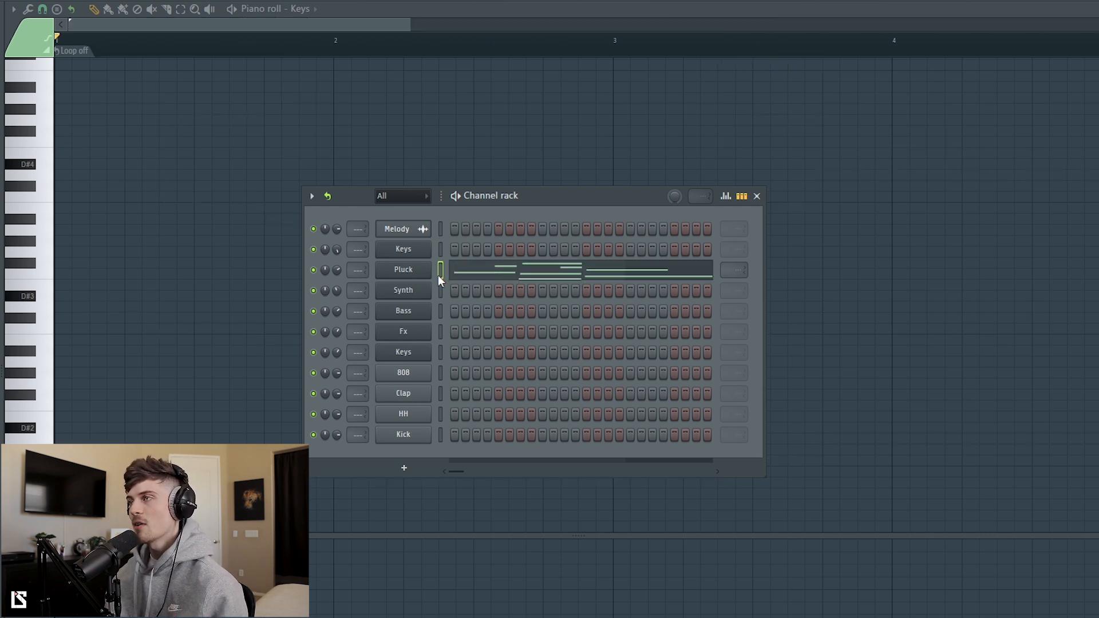
pyautogui.click(403, 269)
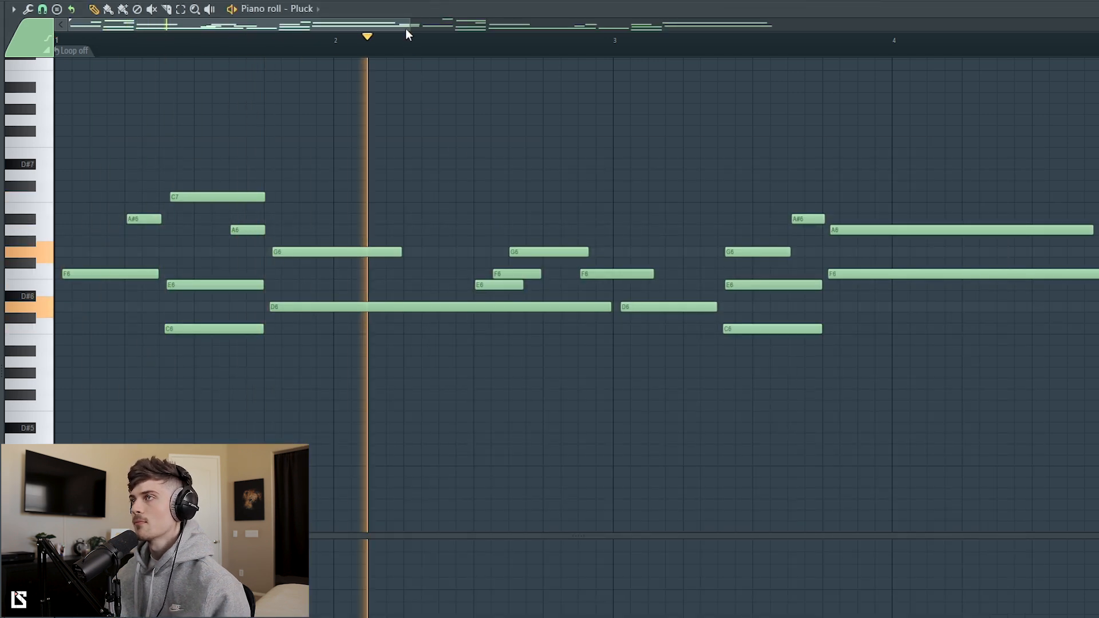
pyautogui.scroll(-3, 412, 54)
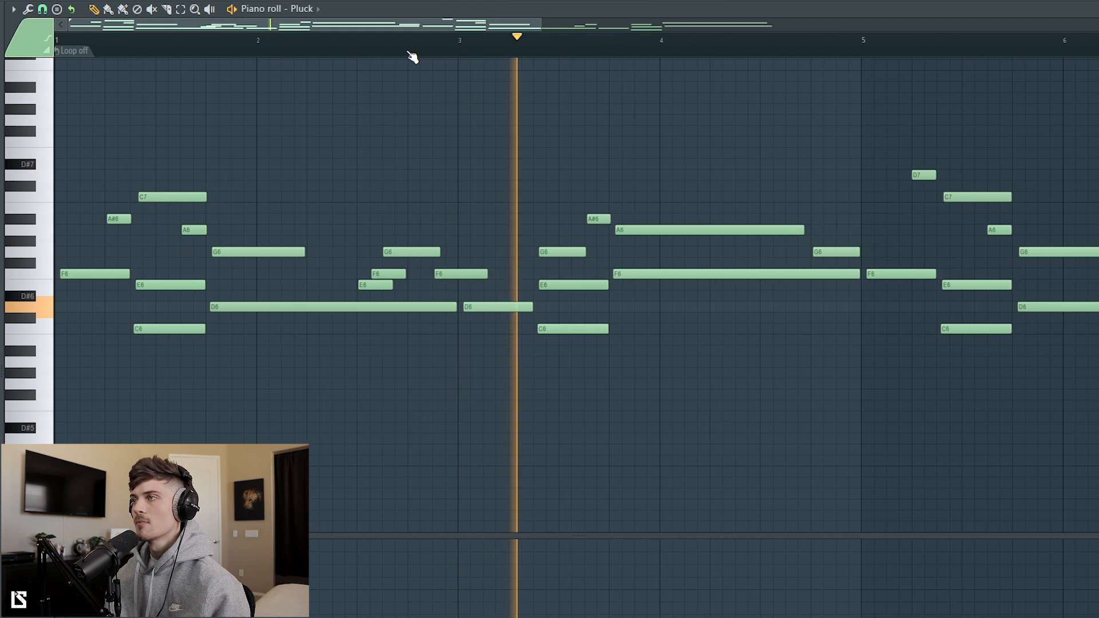
pyautogui.scroll(-1, 412, 54)
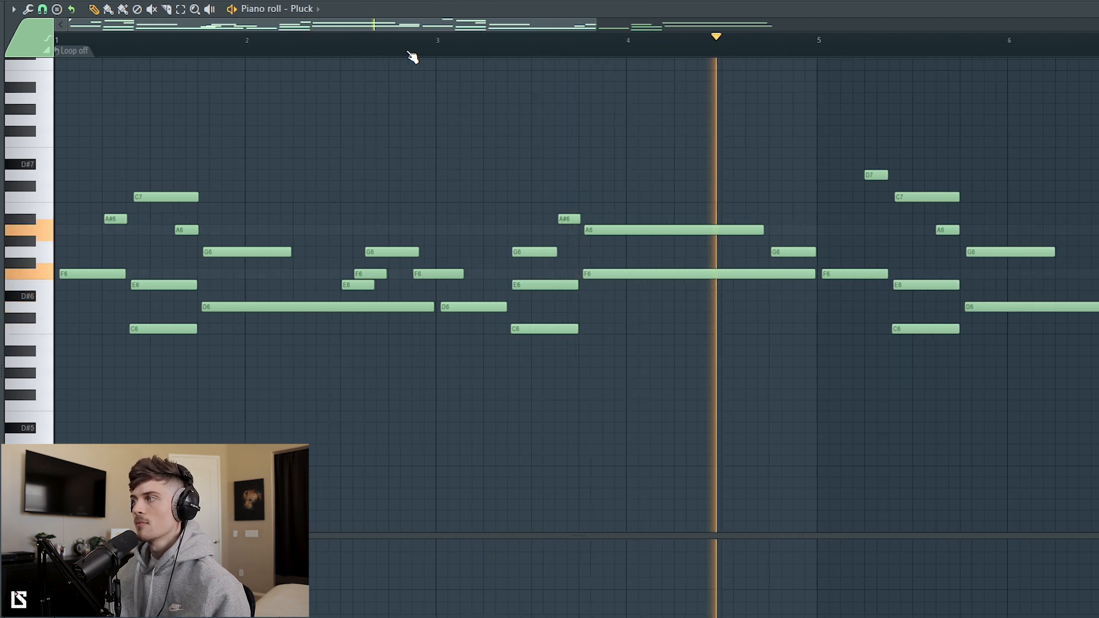
pyautogui.scroll(-1, 412, 54)
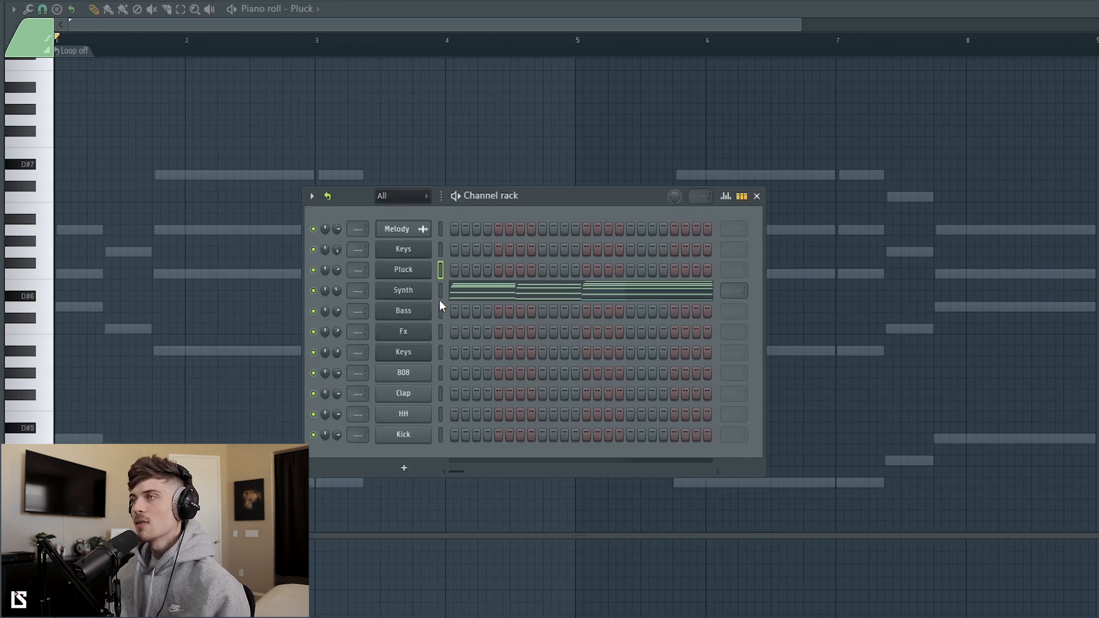
# Step: Play the Synth pattern and inspect the patch loaded in its Omnisphere instrument
pyautogui.press('space')
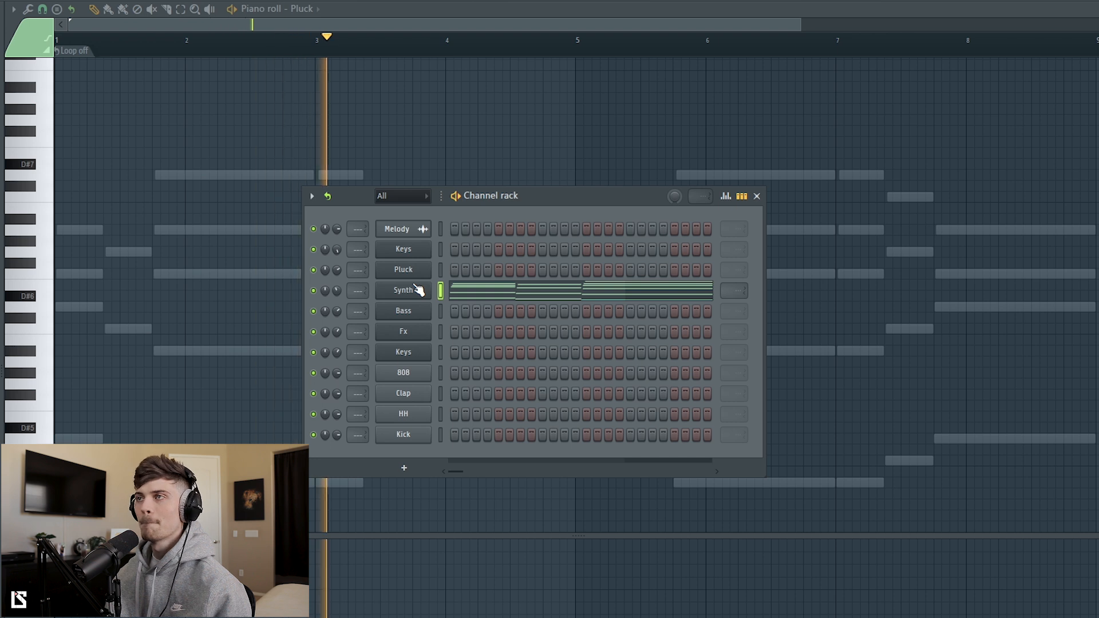
pyautogui.press('space')
pyautogui.click(418, 293)
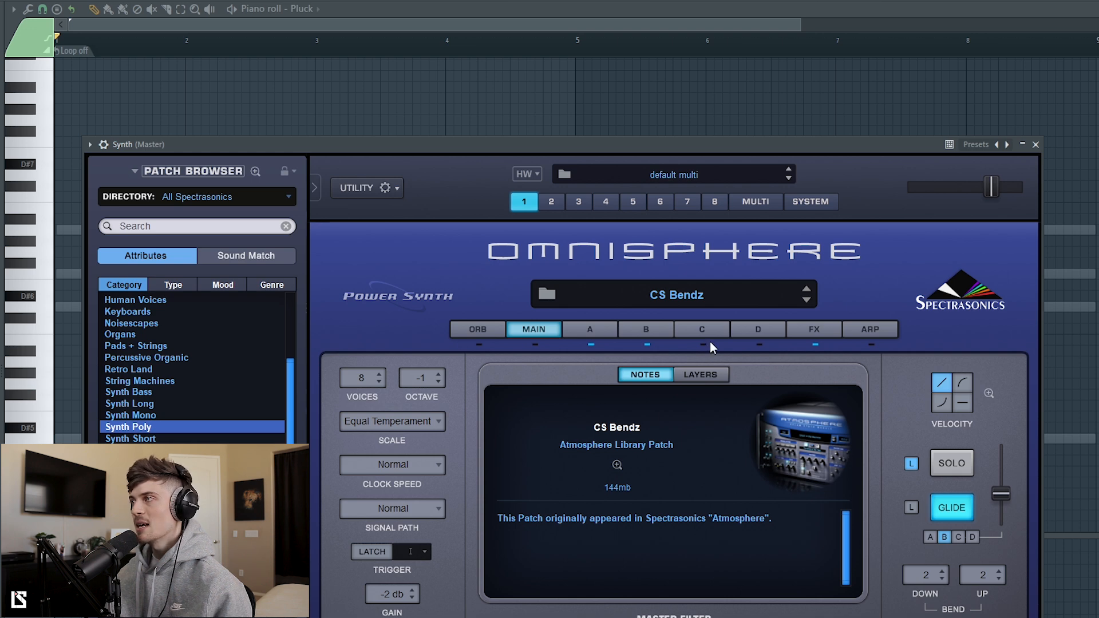
pyautogui.click(1036, 146)
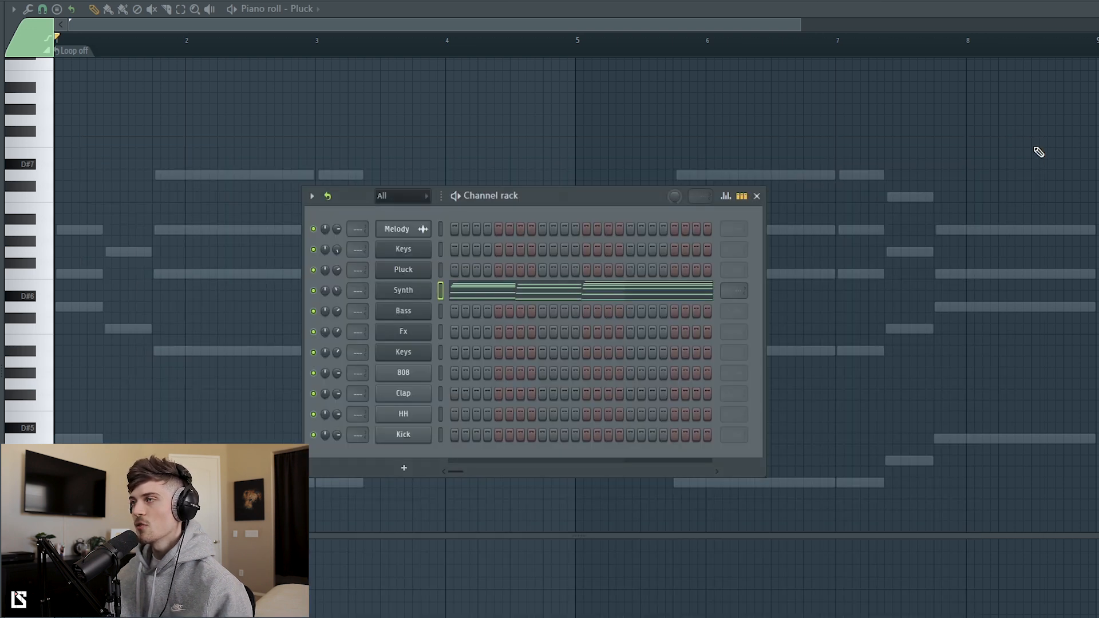
# Step: Inspect the Bass channel's Omnisphere patch and switch to the Bass pattern
pyautogui.click(403, 311)
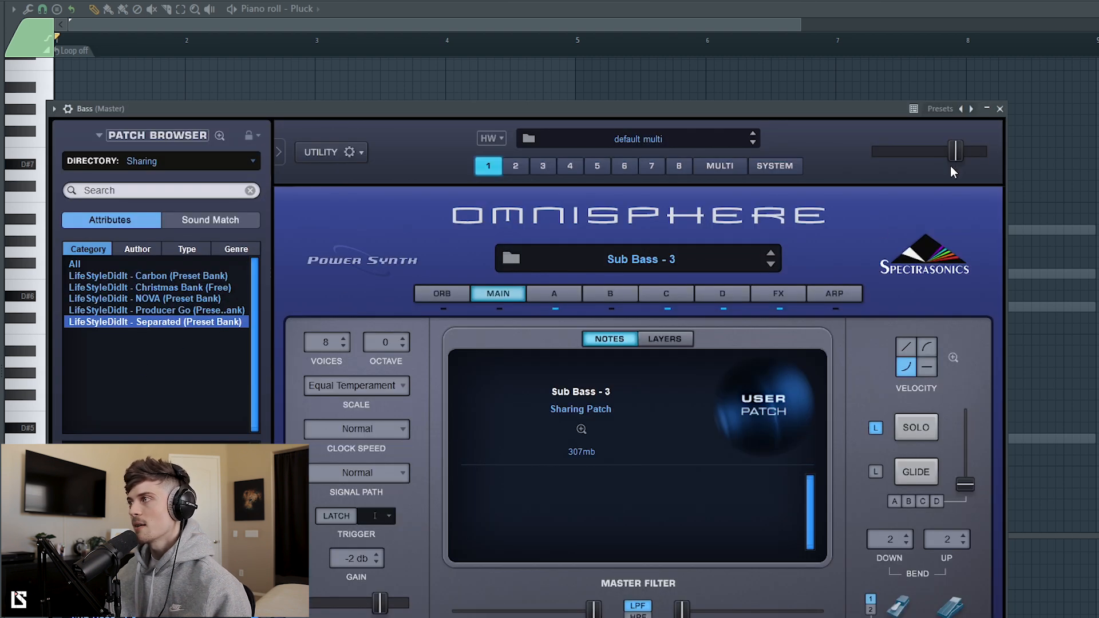
pyautogui.click(1000, 109)
pyautogui.press('KP_Add')
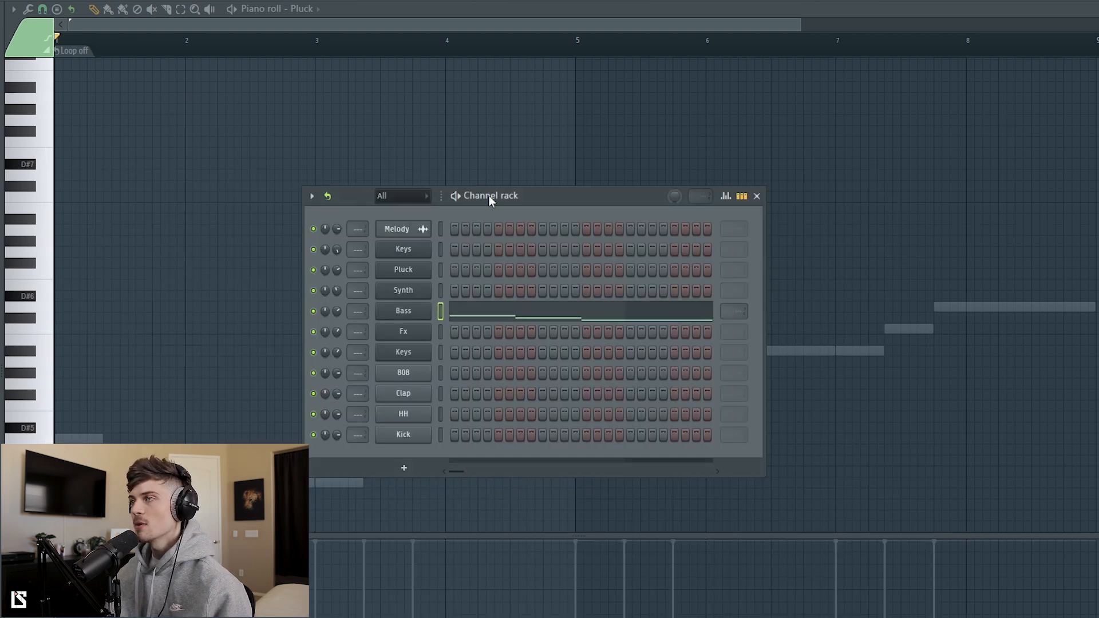
# Step: Play the Bass pattern while reviewing its notes in the piano roll
pyautogui.press('space')
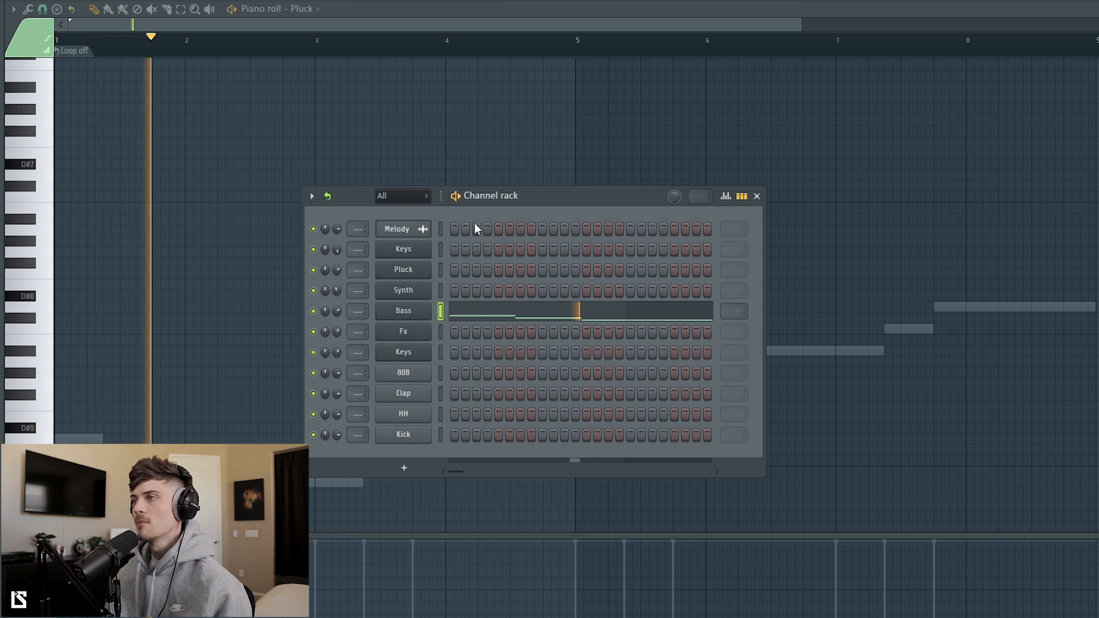
pyautogui.click(496, 311)
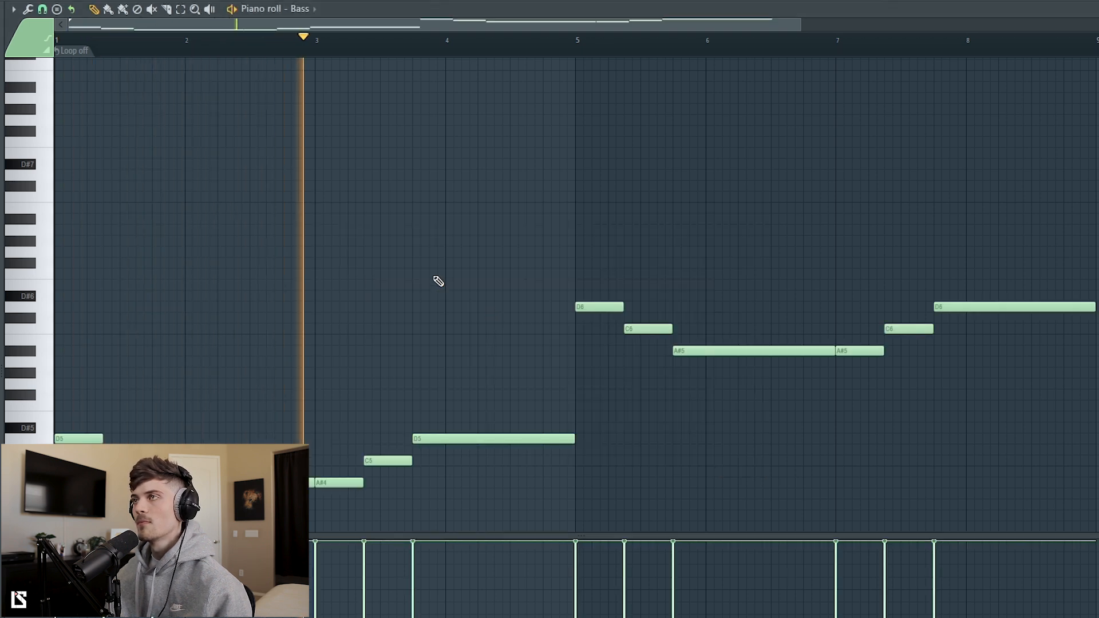
pyautogui.scroll(-2, 415, 289)
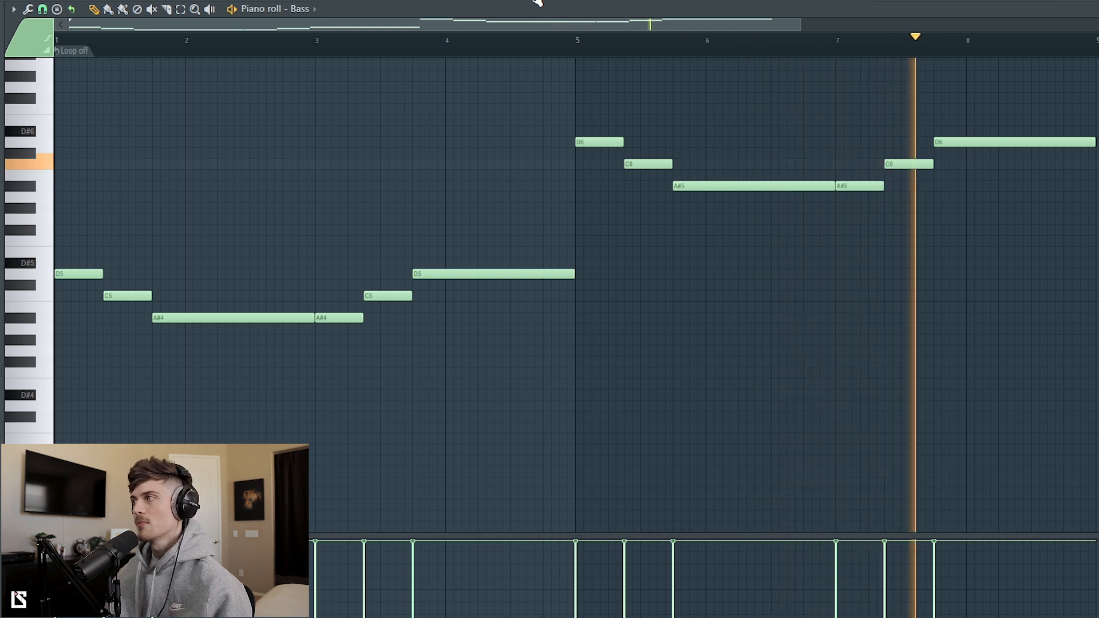
pyautogui.press('space')
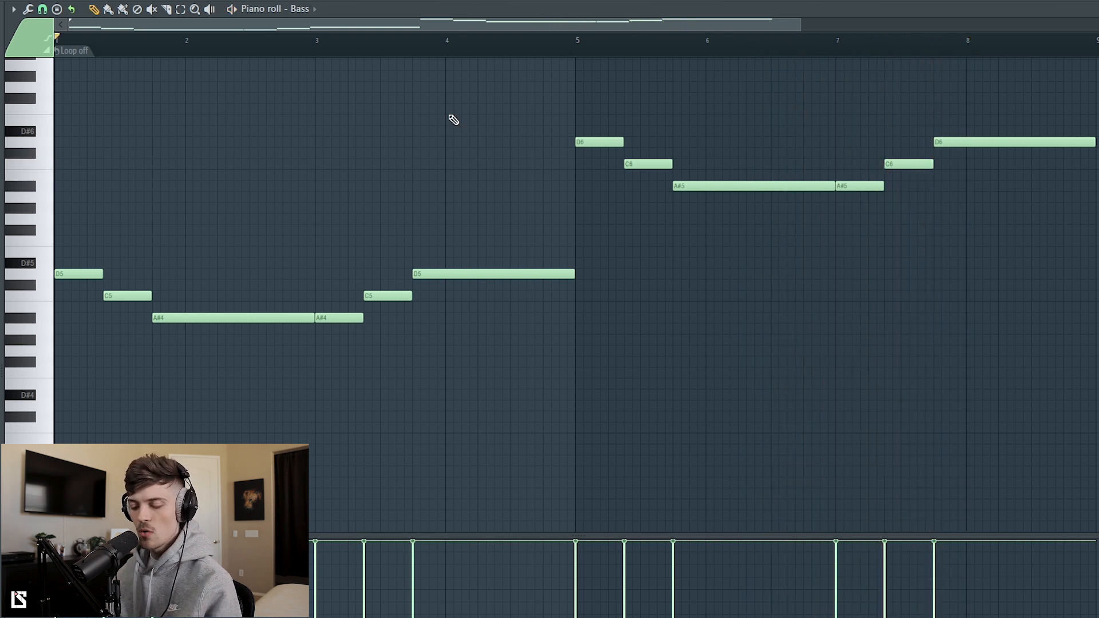
pyautogui.press('space')
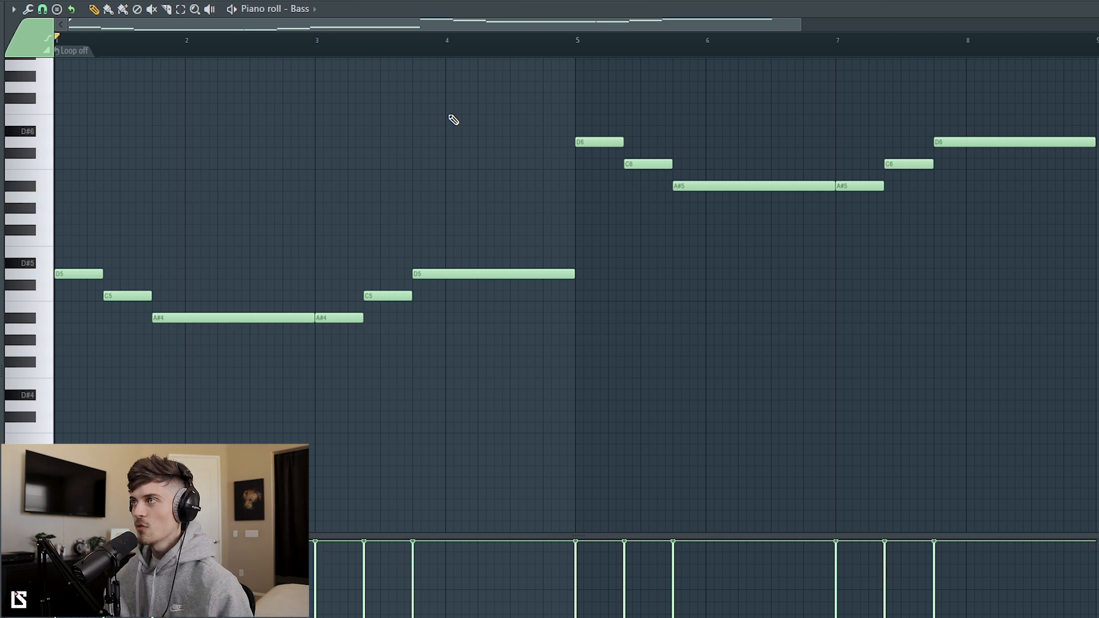
# Step: Switch to the Fx pattern in the channel rack, inspect its instrument and audition it
pyautogui.press('F6')
pyautogui.press('Down')
pyautogui.click(401, 337)
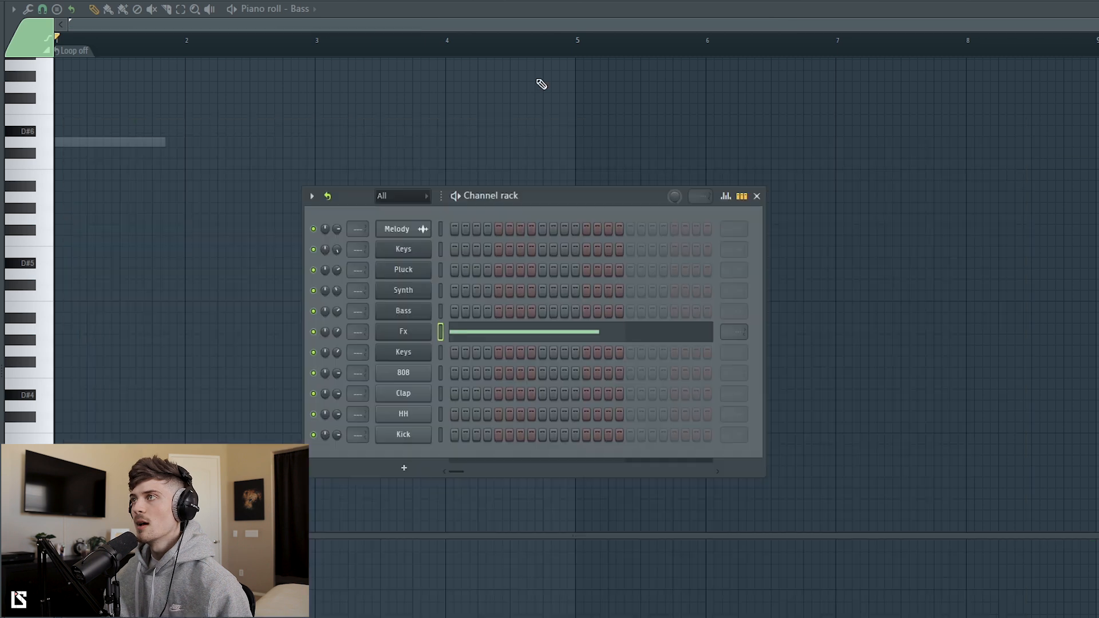
pyautogui.press('space')
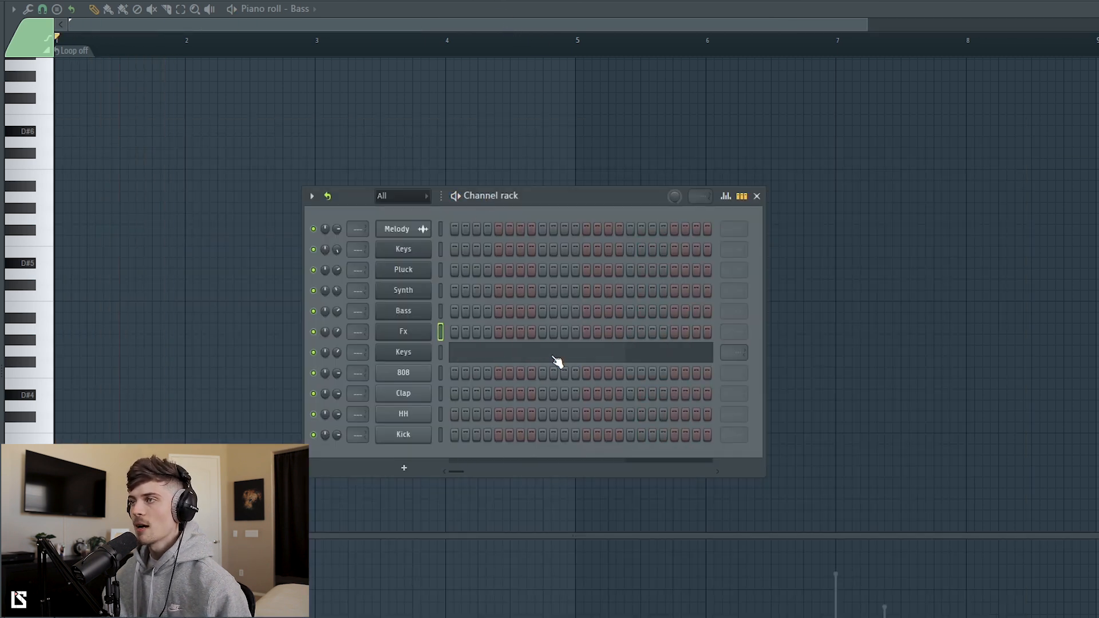
# Step: Inspect the instrument of the Keys channel below Fx and play its high piano roll notes from just before bar 7
pyautogui.click(391, 349)
pyautogui.click(1036, 144)
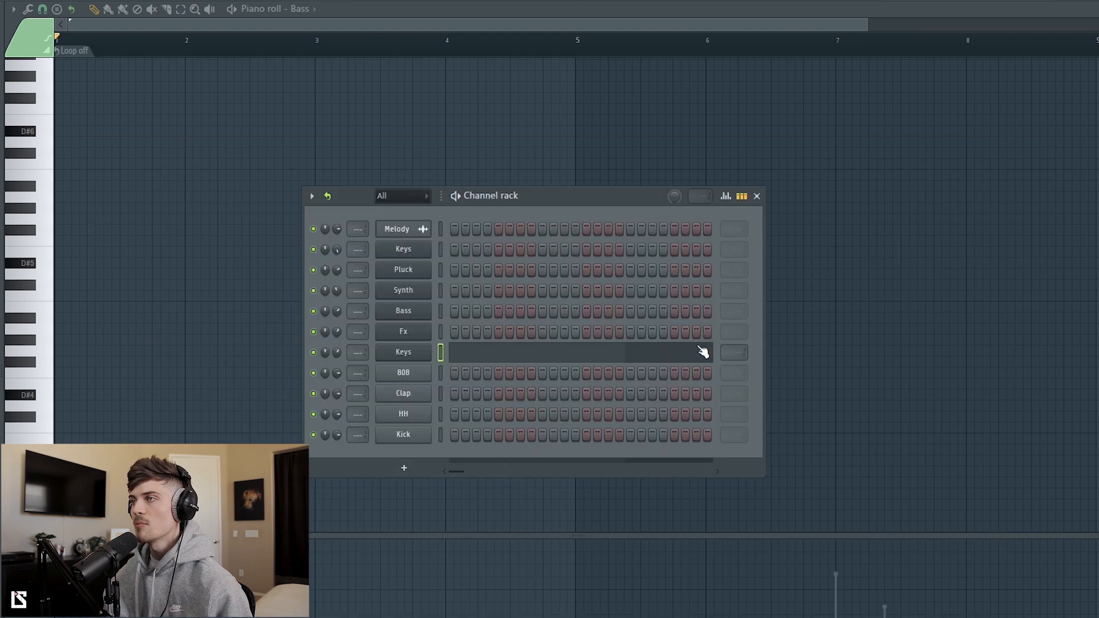
pyautogui.click(470, 351)
pyautogui.scroll(-2, 472, 357)
pyautogui.scroll(-3, 602, 54)
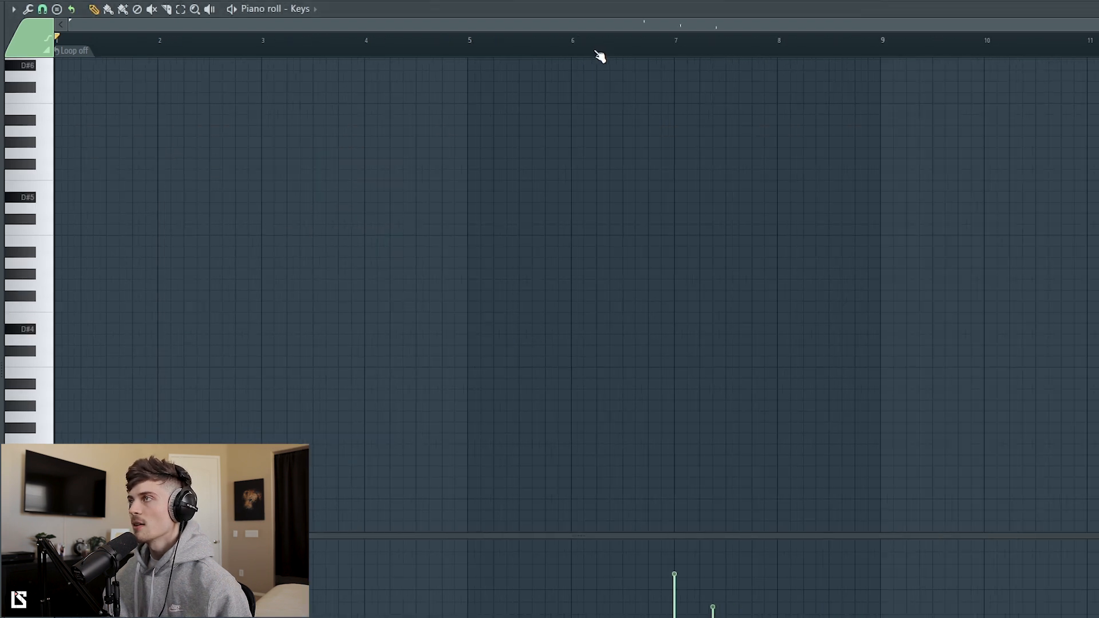
pyautogui.scroll(5, 647, 231)
pyautogui.click(635, 46)
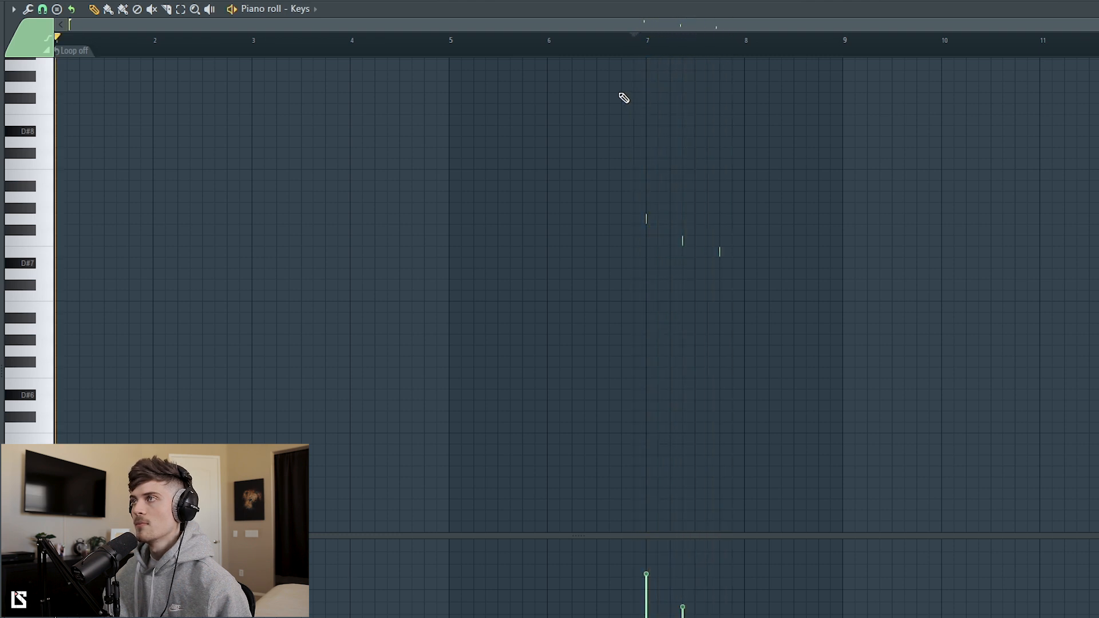
pyautogui.press('space')
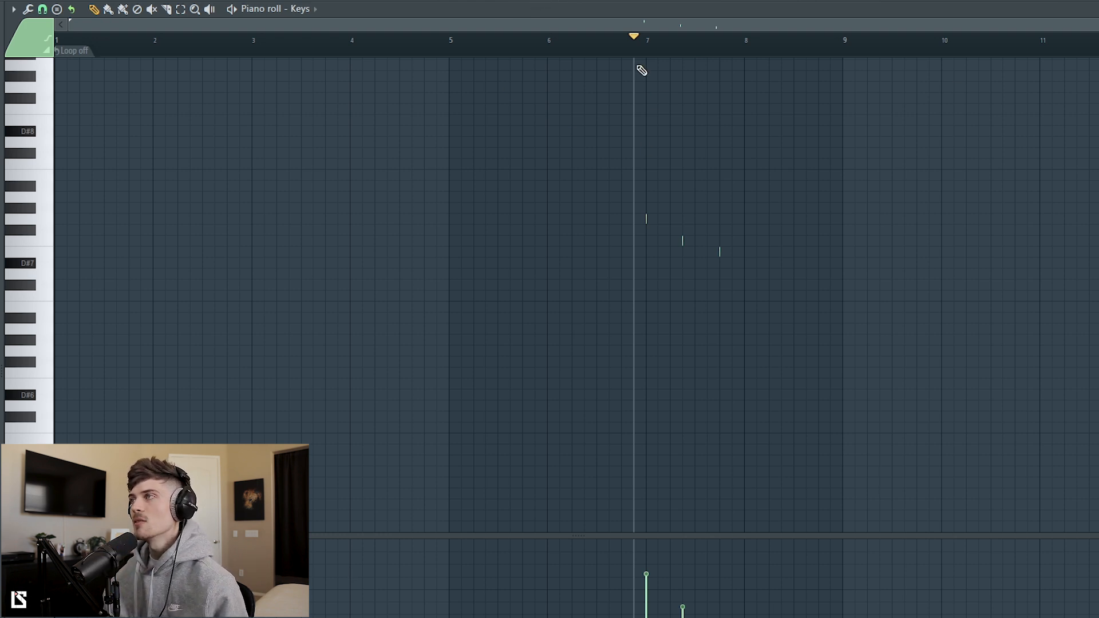
pyautogui.moveTo(633, 125); pyautogui.dragTo(786, 333)
pyautogui.keyDown('ctrl'); pyautogui.click(708, 348); pyautogui.keyUp('ctrl')
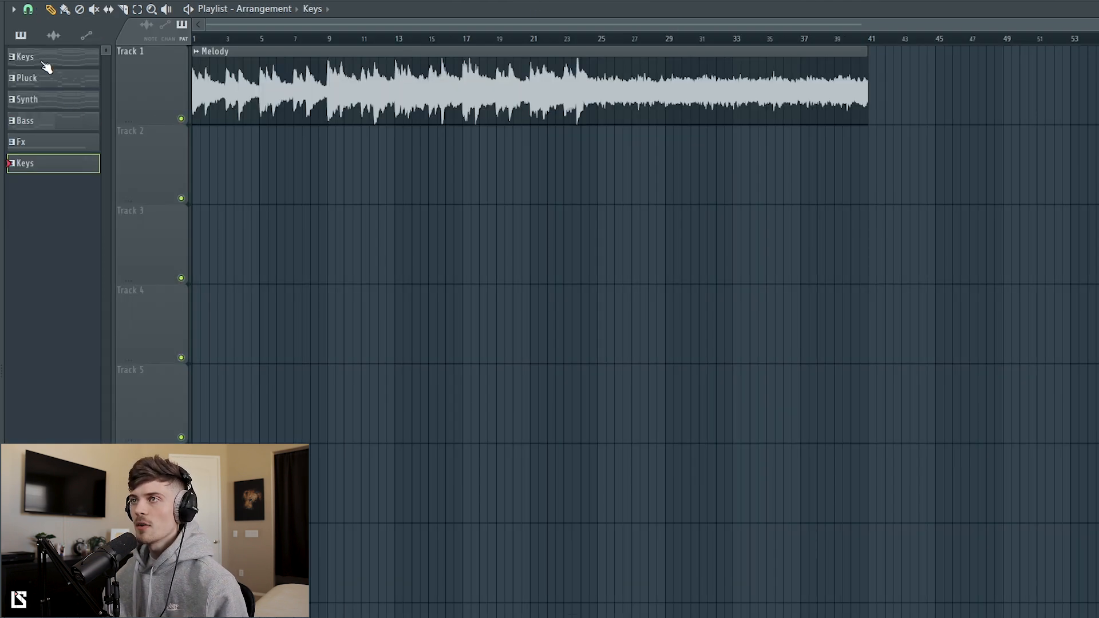
# Step: Place the Keys, Pluck, Synth, Bass, Fx and second Keys patterns on playlist Tracks 3 to 8 and mute Track 1
pyautogui.click(43, 62)
pyautogui.keyDown('shift'); pyautogui.click(39, 165); pyautogui.keyUp('shift')
pyautogui.moveTo(40, 164); pyautogui.dragTo(184, 292)
pyautogui.click(181, 119)
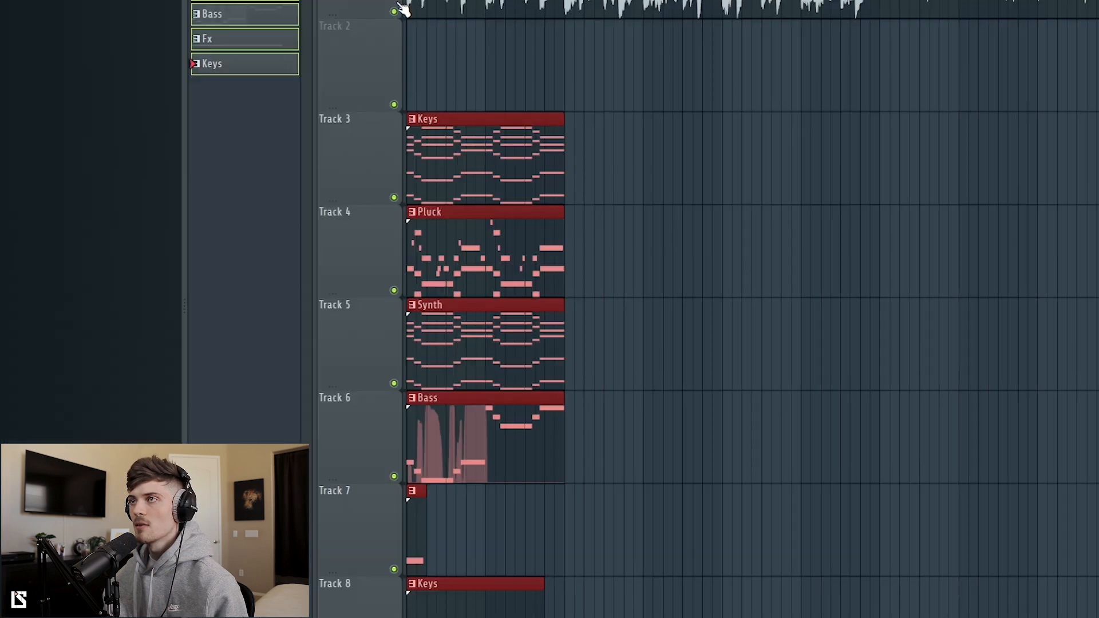
# Step: Extend the Fx clip on Track 7 and the Keys clip on Track 8 to match the clips above while playing the arrangement
pyautogui.click(449, 266)
pyautogui.moveTo(424, 508); pyautogui.dragTo(563, 523)
pyautogui.press('space')
pyautogui.moveTo(542, 600); pyautogui.dragTo(564, 594)
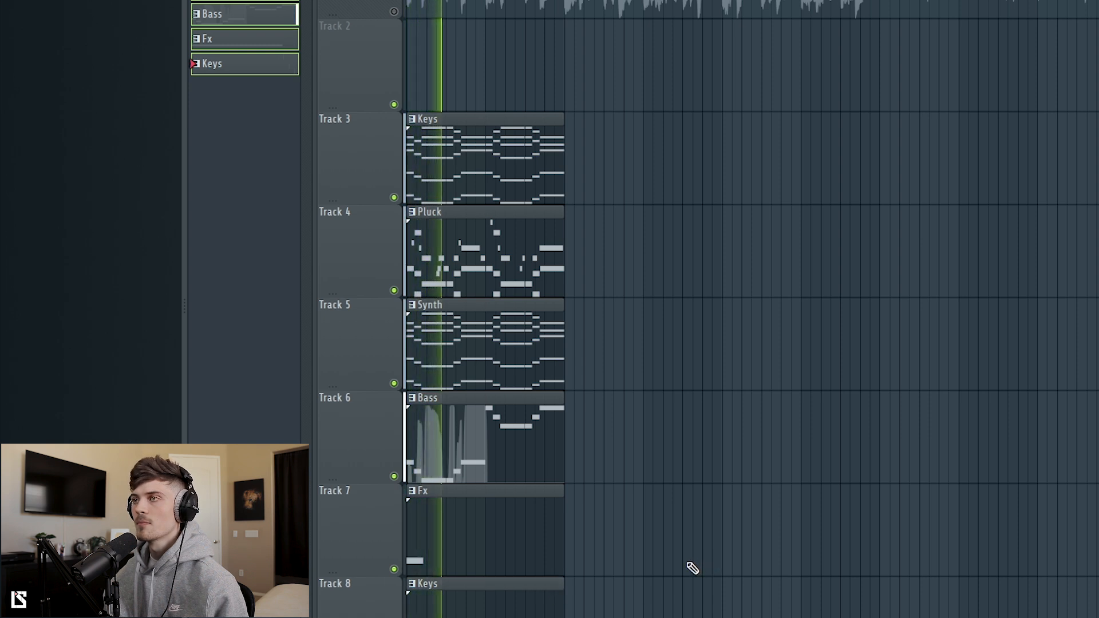
# Step: Remove the Synth clip from Track 5, play the arrangement without it, and restore the clip
pyautogui.scroll(-2, 699, 534)
pyautogui.scroll(1, 698, 538)
pyautogui.press('space')
pyautogui.rightClick(529, 264)
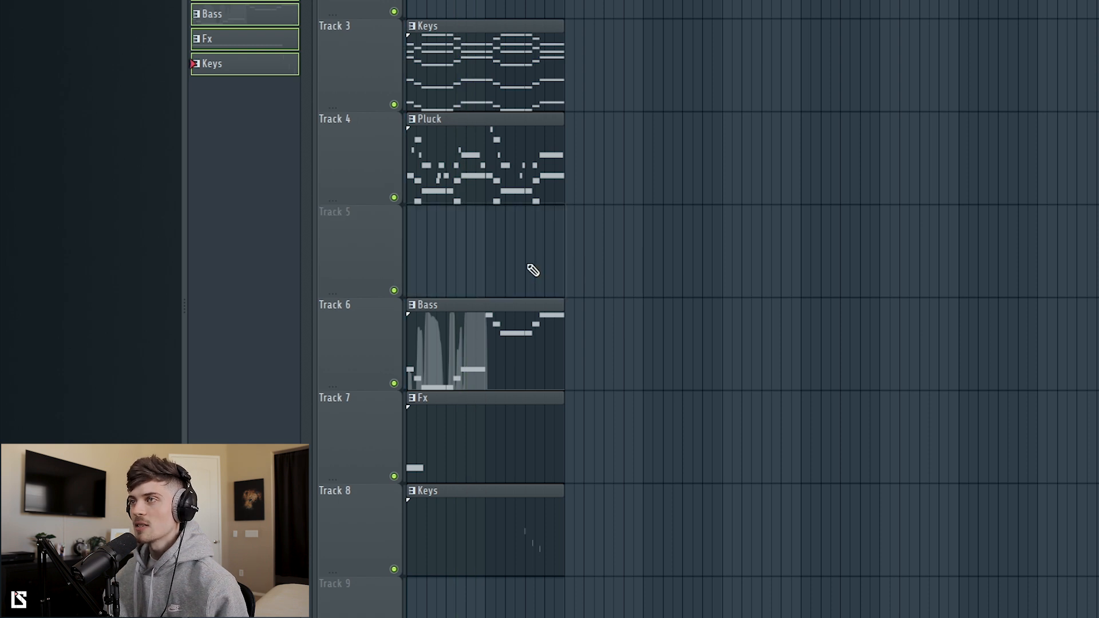
pyautogui.press('space')
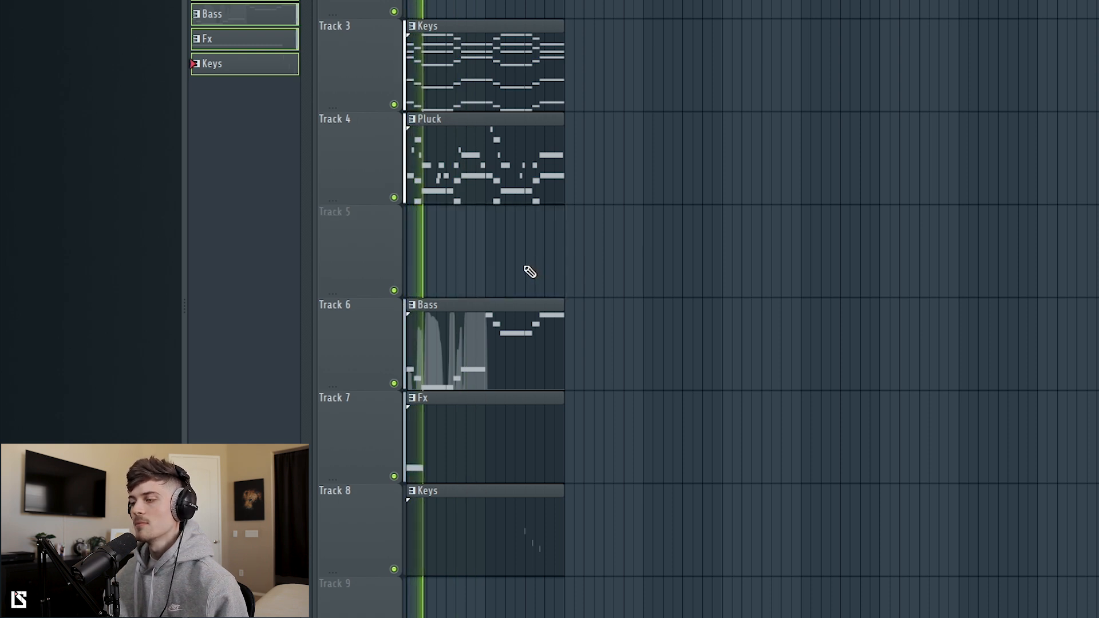
pyautogui.press('space')
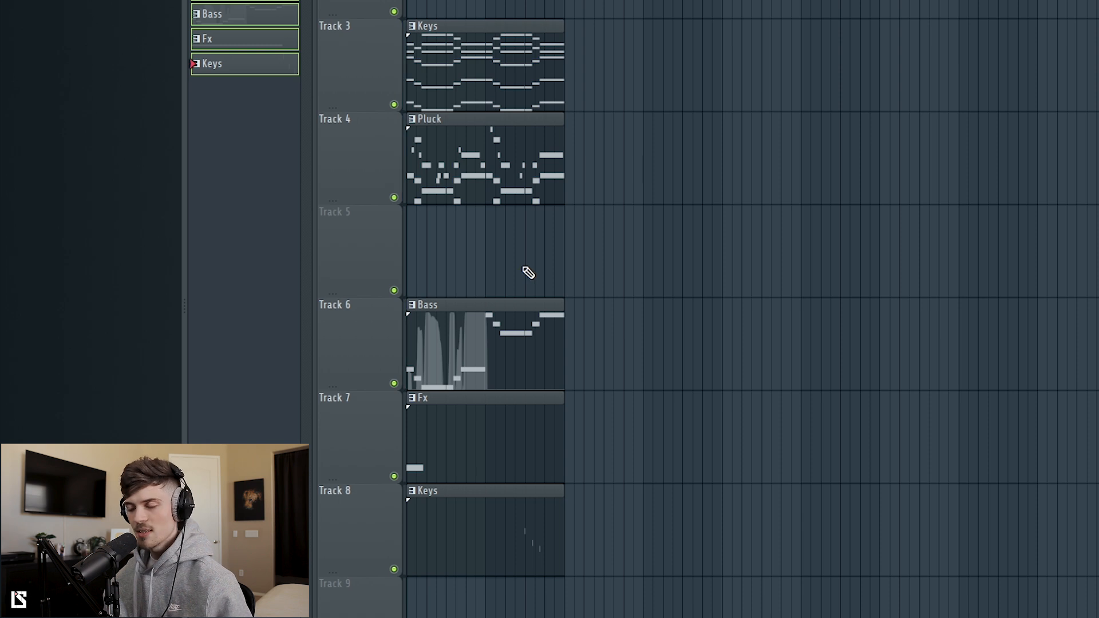
pyautogui.hotkey('ctrl', 'z')
# Step: Remove the Keys clip from Track 3 to compare, restore it and play the full arrangement
pyautogui.rightClick(547, 91)
pyautogui.press('space')
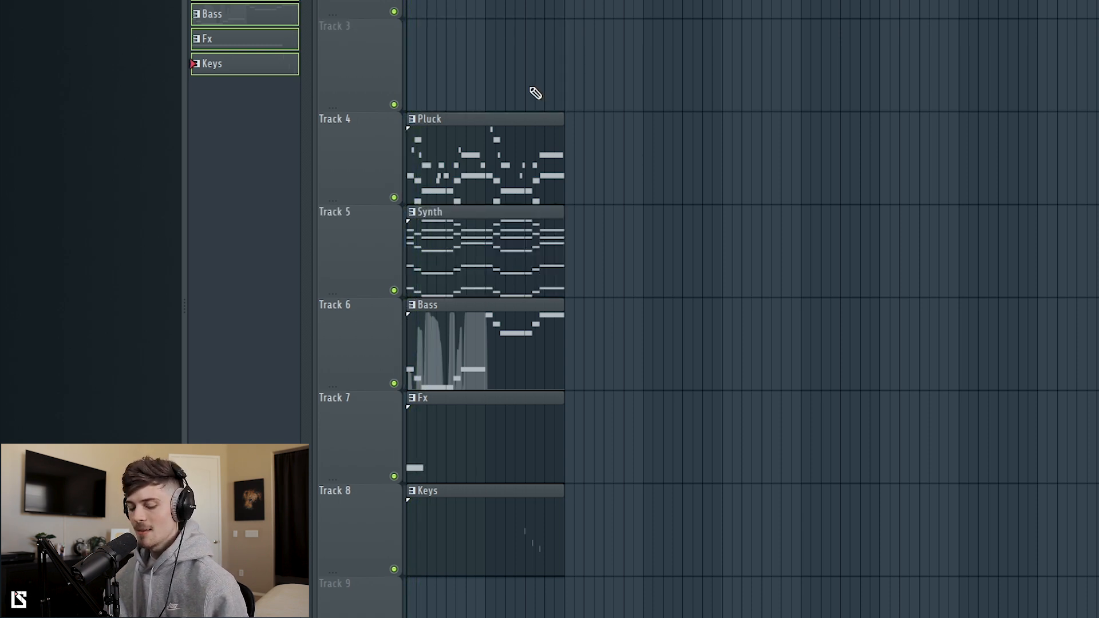
pyautogui.hotkey('ctrl', 'z')
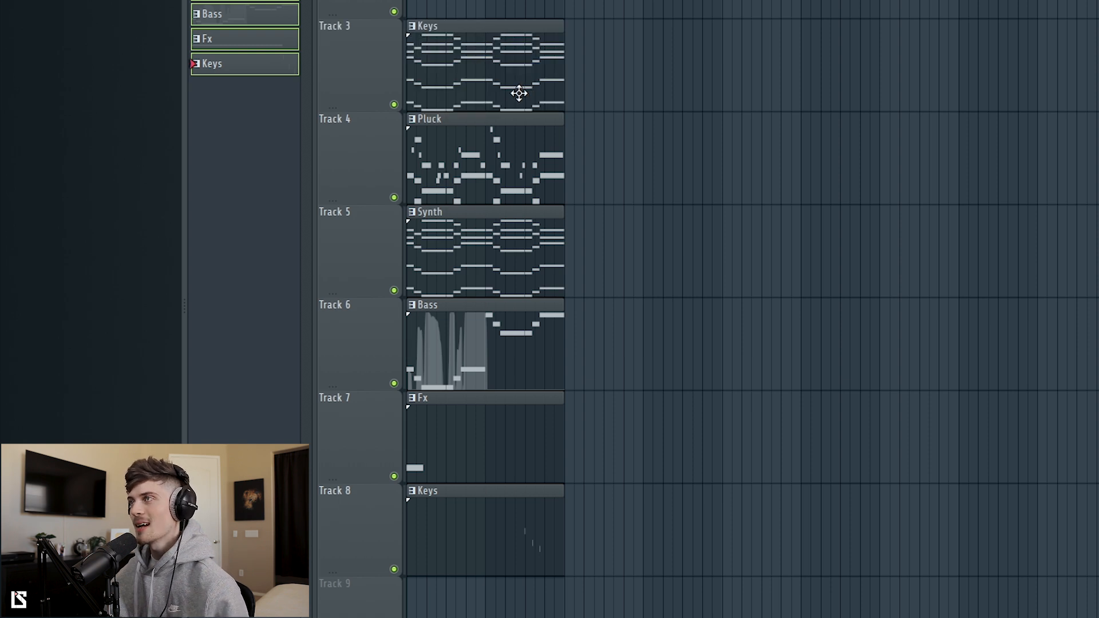
pyautogui.press('space')
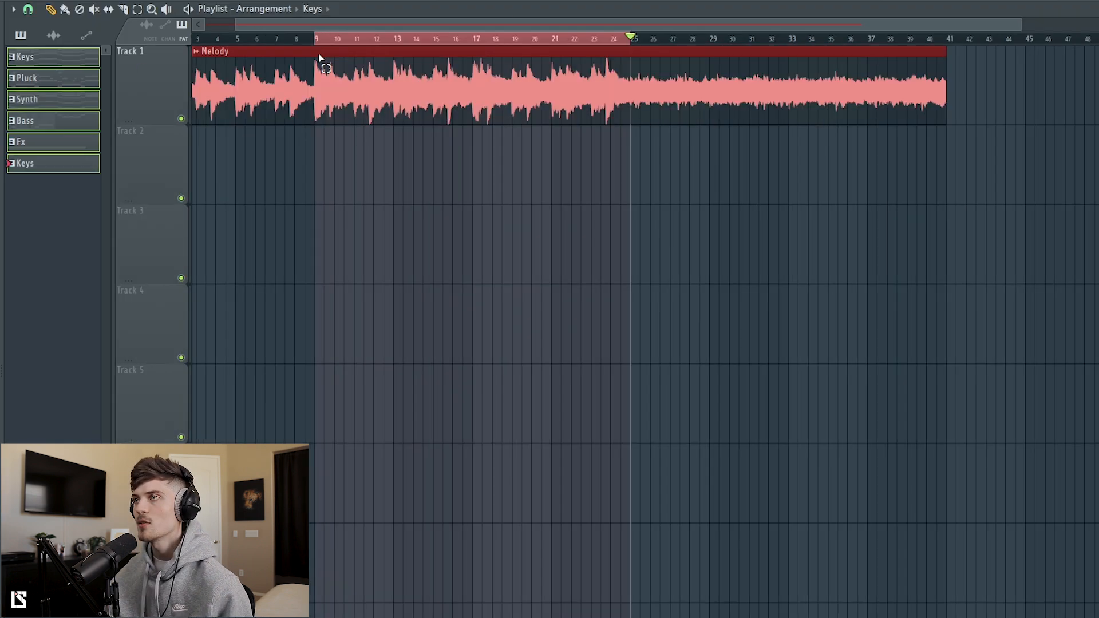
# Step: Create a new empty pattern and place it on Track 2 from bar 9 to bar 25
pyautogui.rightClick(54, 166)
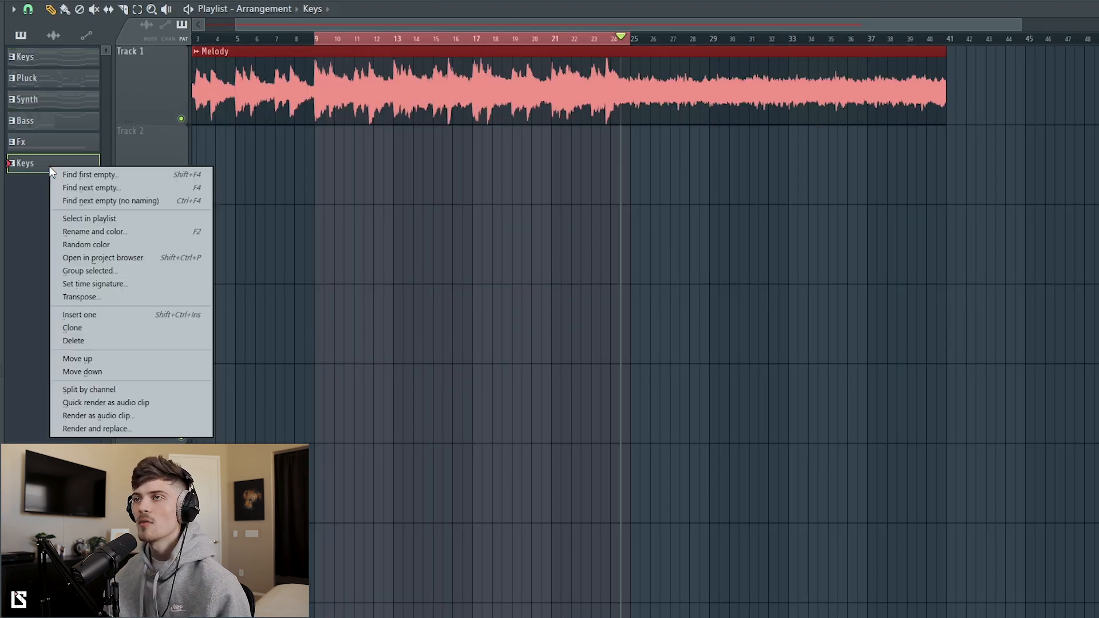
pyautogui.click(84, 174)
pyautogui.press('Return')
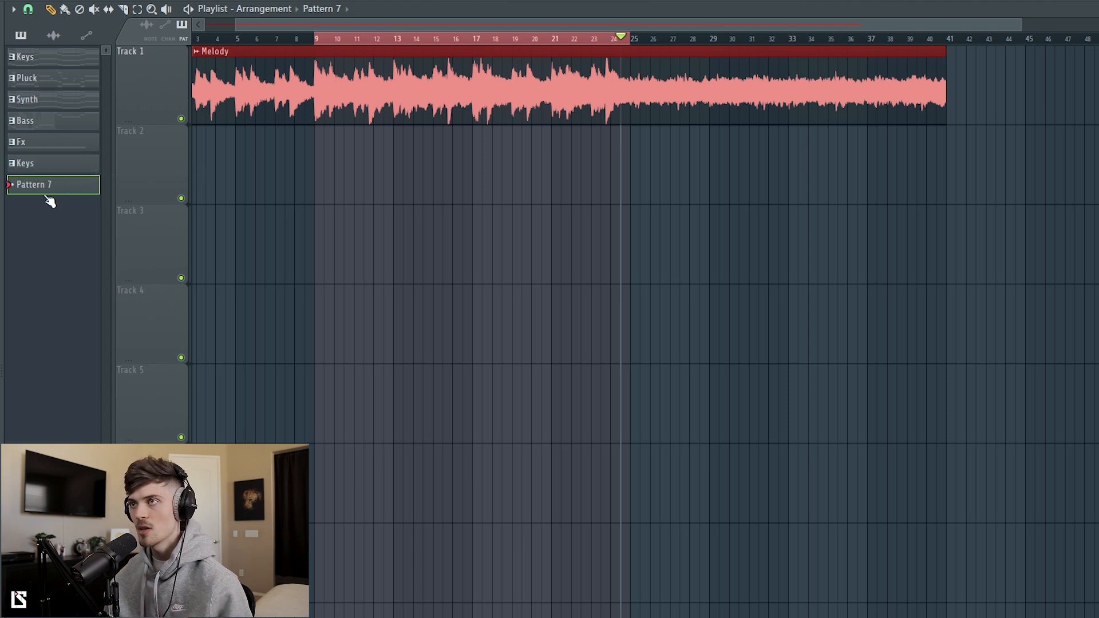
pyautogui.click(317, 157)
pyautogui.moveTo(332, 160); pyautogui.dragTo(621, 184)
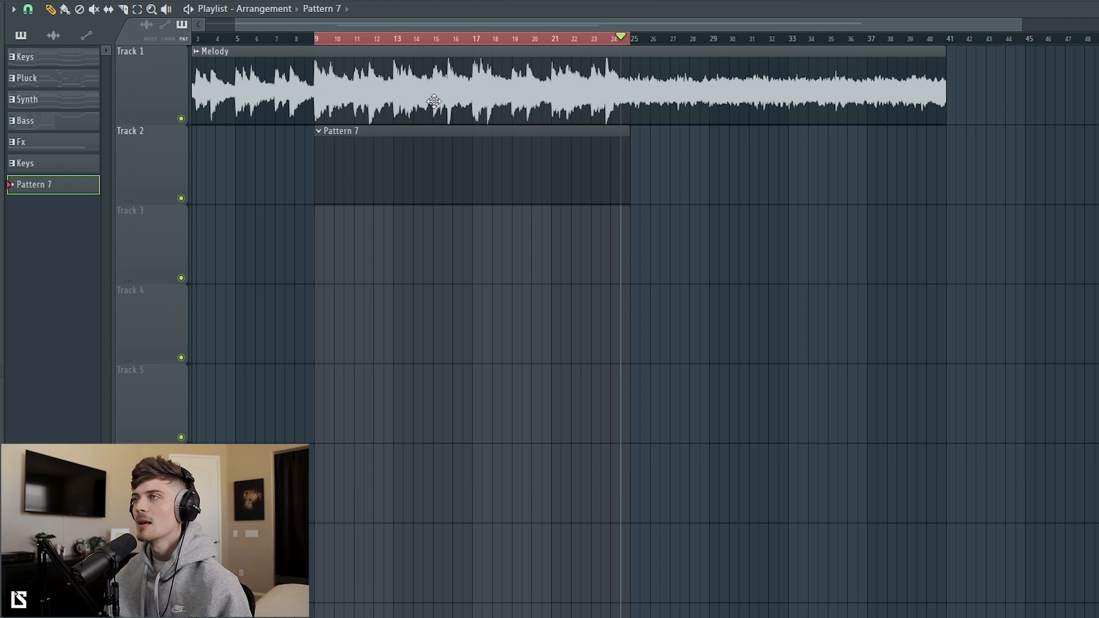
# Step: Route the Melody audio to mixer insert 1 and load Fruity Parametric EQ 2 in its first effect slot
pyautogui.doubleClick(434, 105)
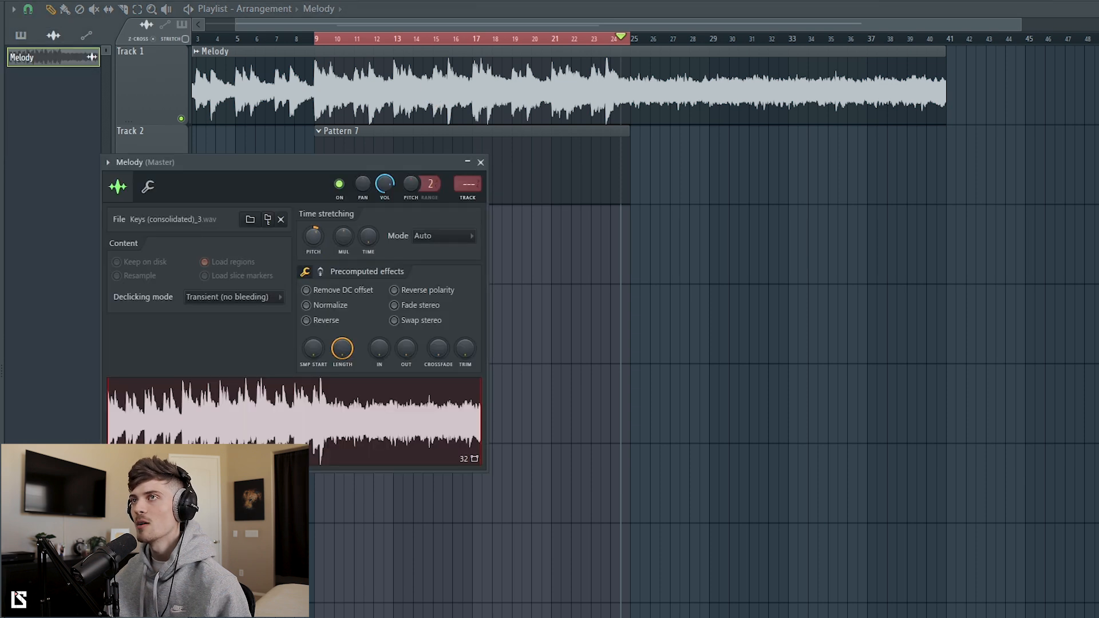
pyautogui.click(480, 163)
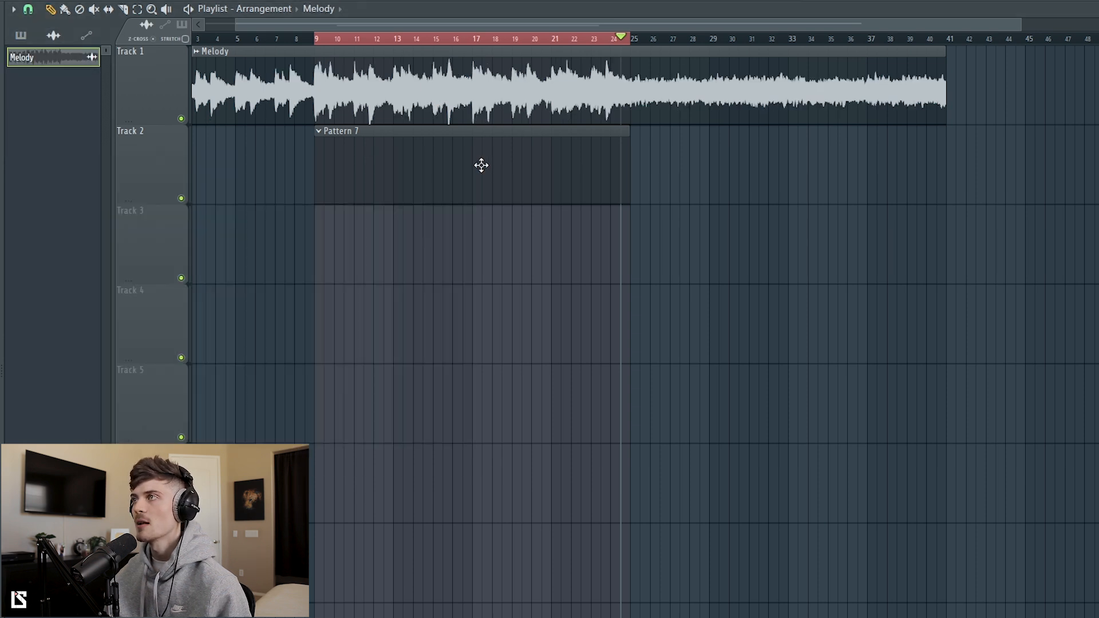
pyautogui.press('F9')
pyautogui.click(915, 177)
pyautogui.moveTo(1071, 332)
pyautogui.click(992, 330)
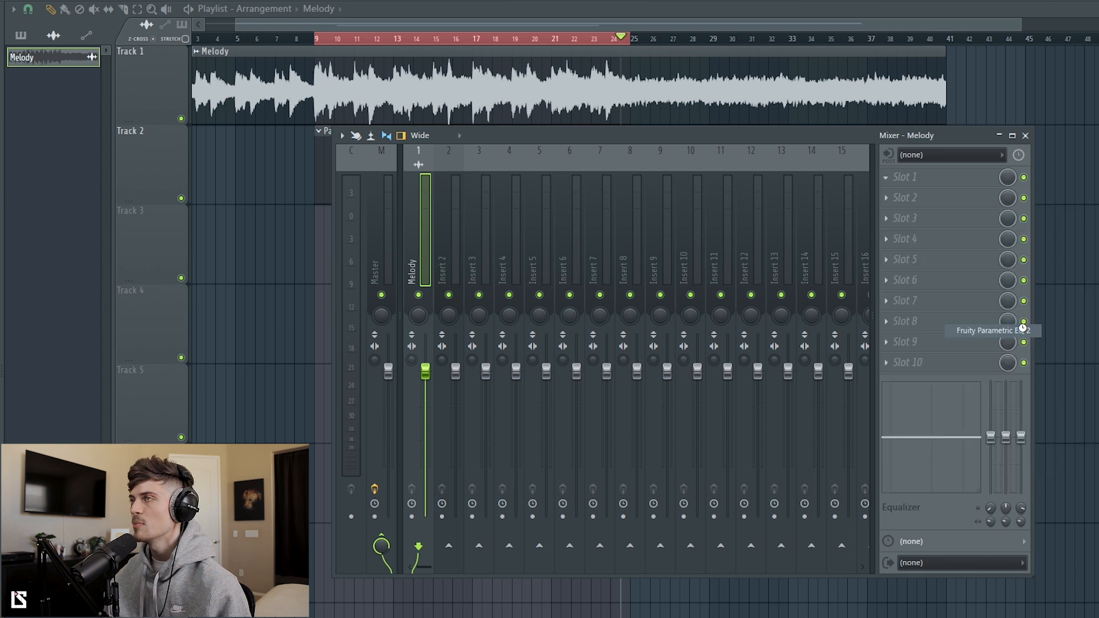
pyautogui.moveTo(233, 153); pyautogui.dragTo(362, 167)
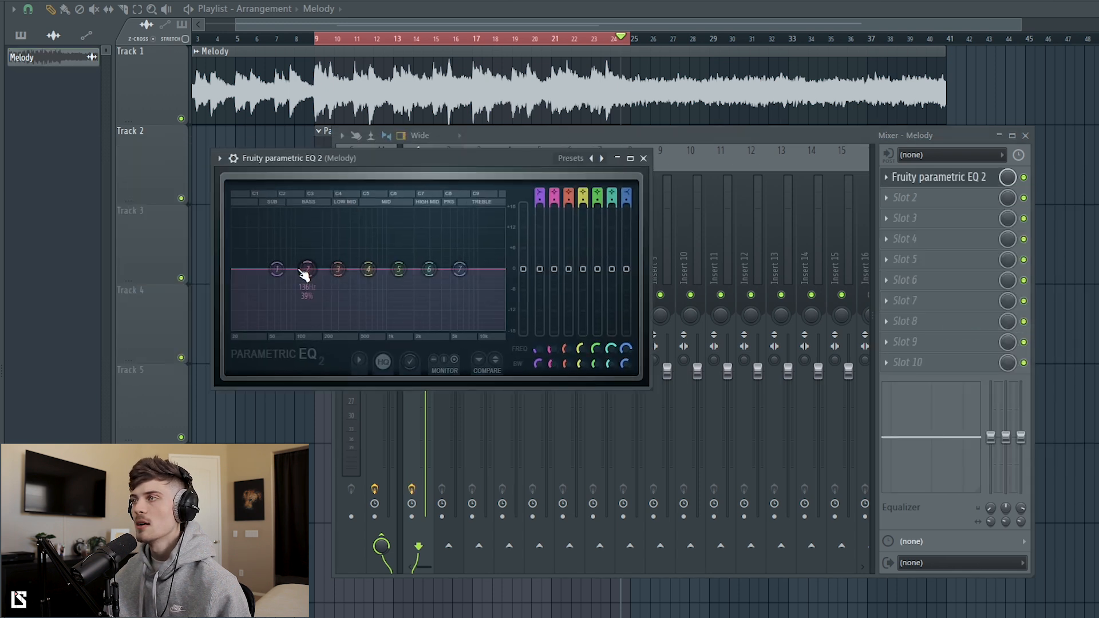
# Step: Pull EQ band 1 fully down to cut the melody's low end and compare against the bypassed EQ during playback
pyautogui.moveTo(276, 270); pyautogui.dragTo(281, 304)
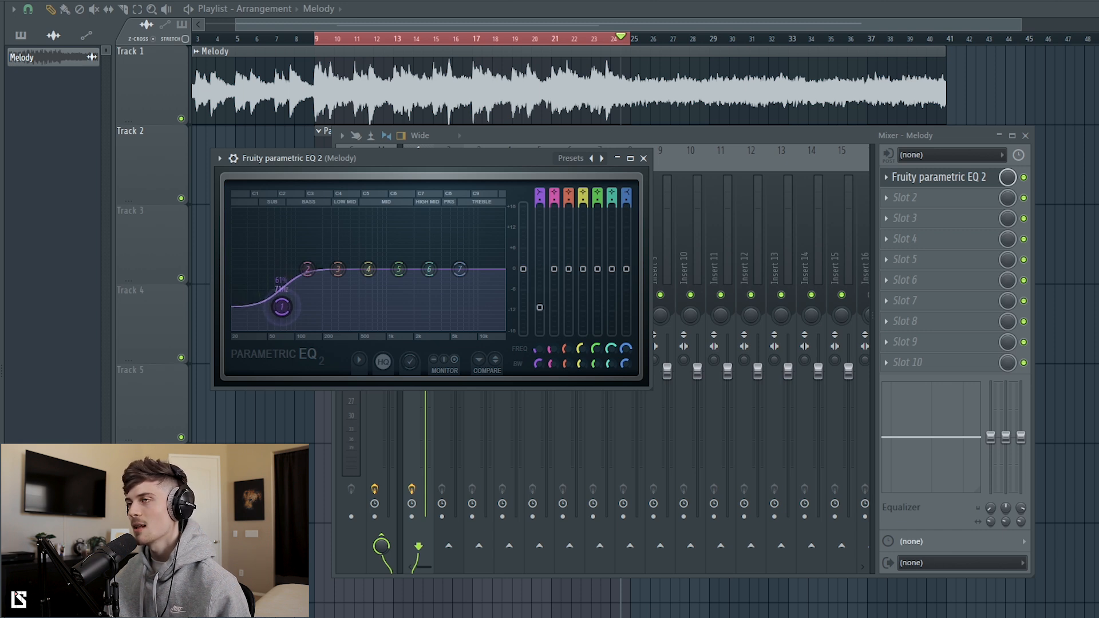
pyautogui.moveTo(279, 315); pyautogui.dragTo(280, 327)
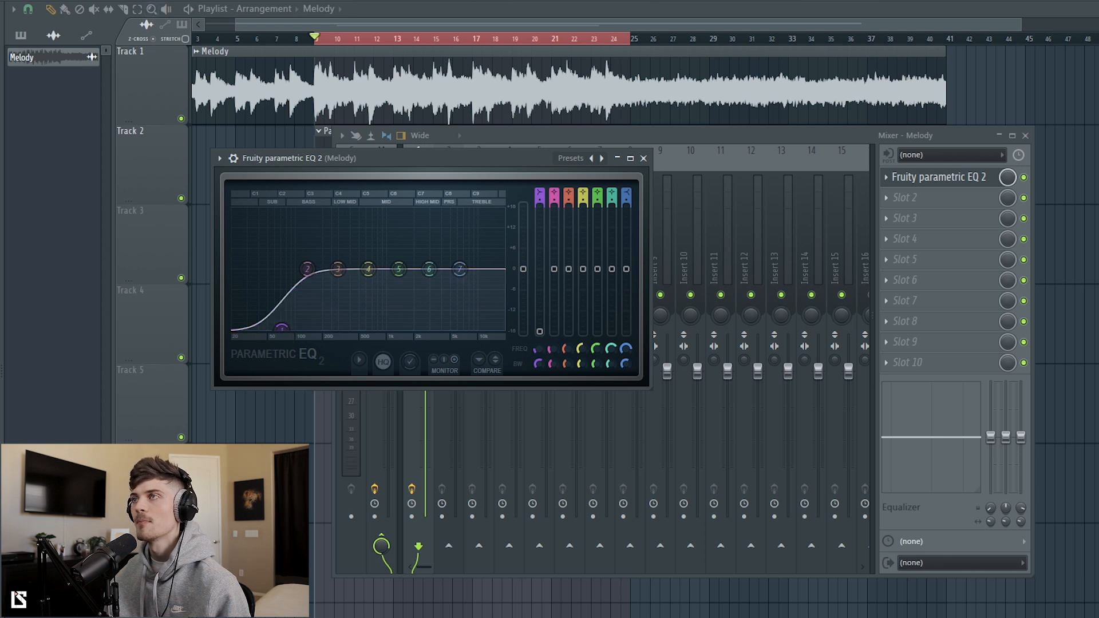
pyautogui.press('space')
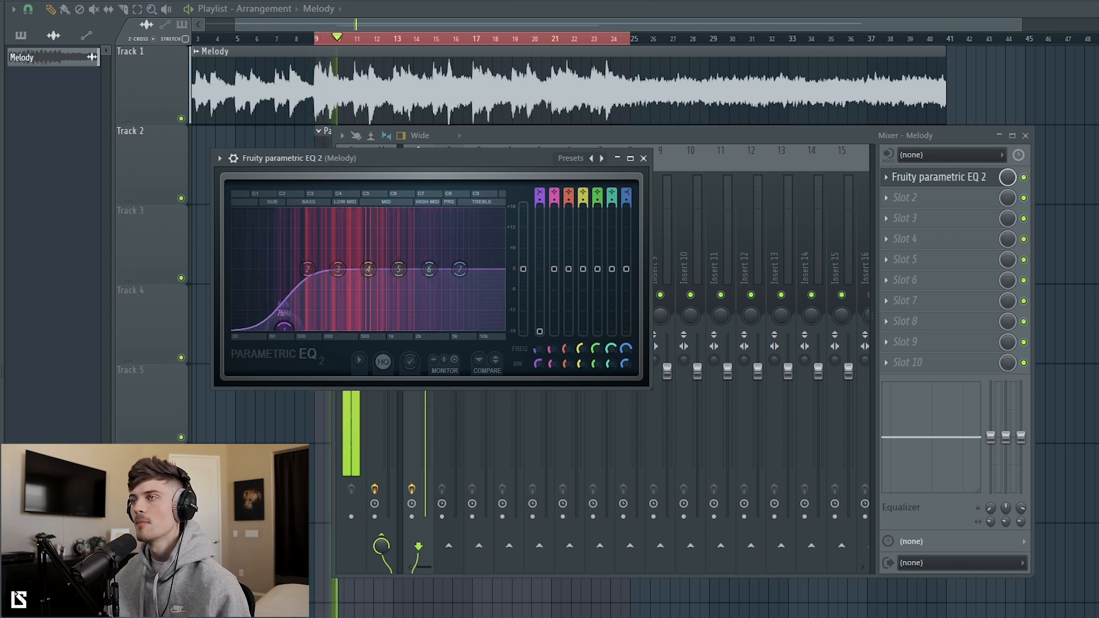
pyautogui.click(1028, 180)
pyautogui.click(1029, 180)
pyautogui.moveTo(286, 329); pyautogui.dragTo(285, 328)
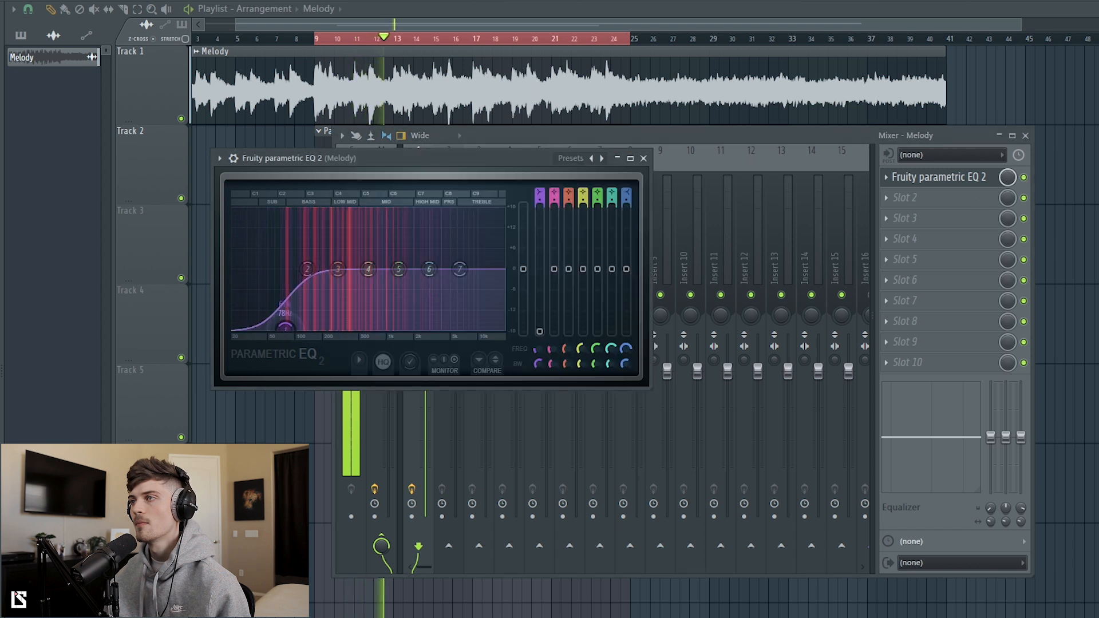
pyautogui.click(644, 158)
pyautogui.press('space')
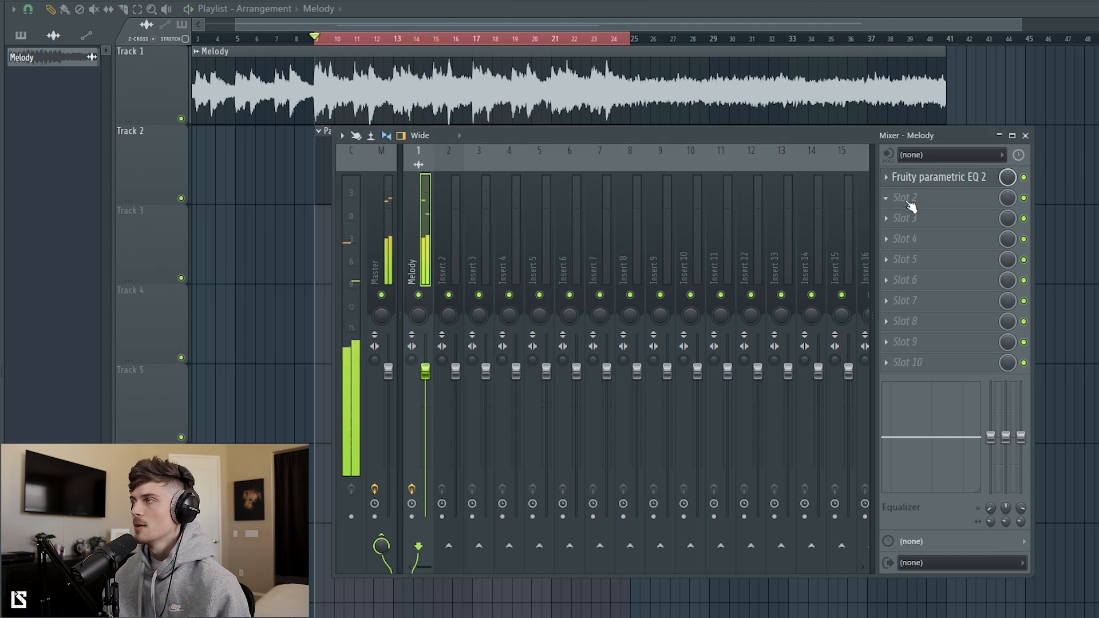
# Step: Load the Waves RVerb Stereo plugin in the second effect slot of the Melody insert
pyautogui.click(909, 203)
pyautogui.moveTo(1066, 455)
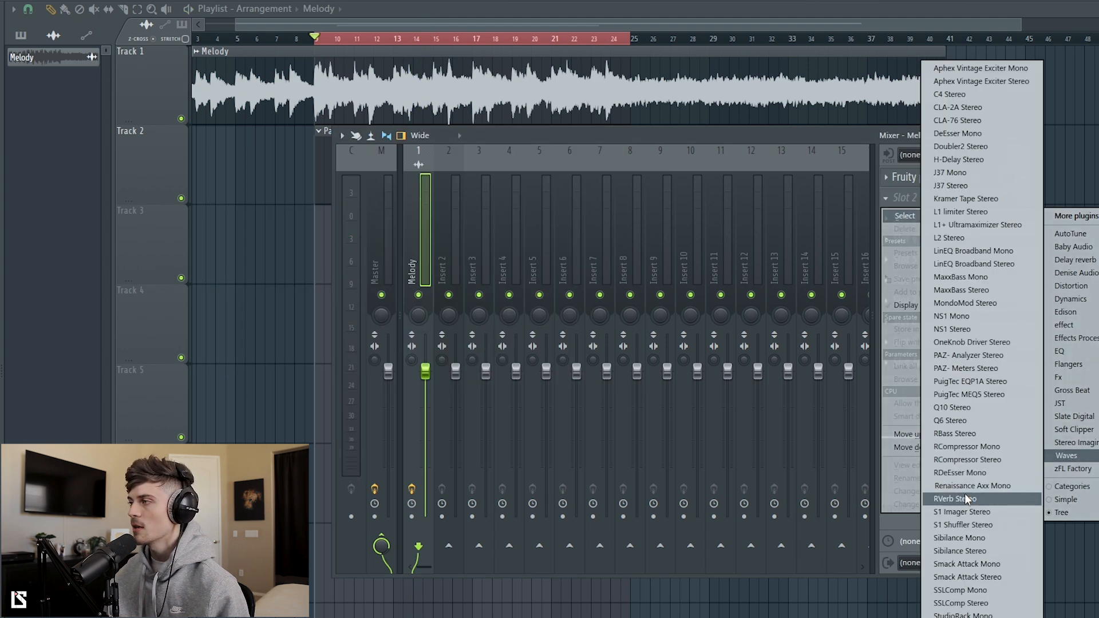
pyautogui.click(954, 499)
pyautogui.moveTo(316, 162); pyautogui.dragTo(450, 201)
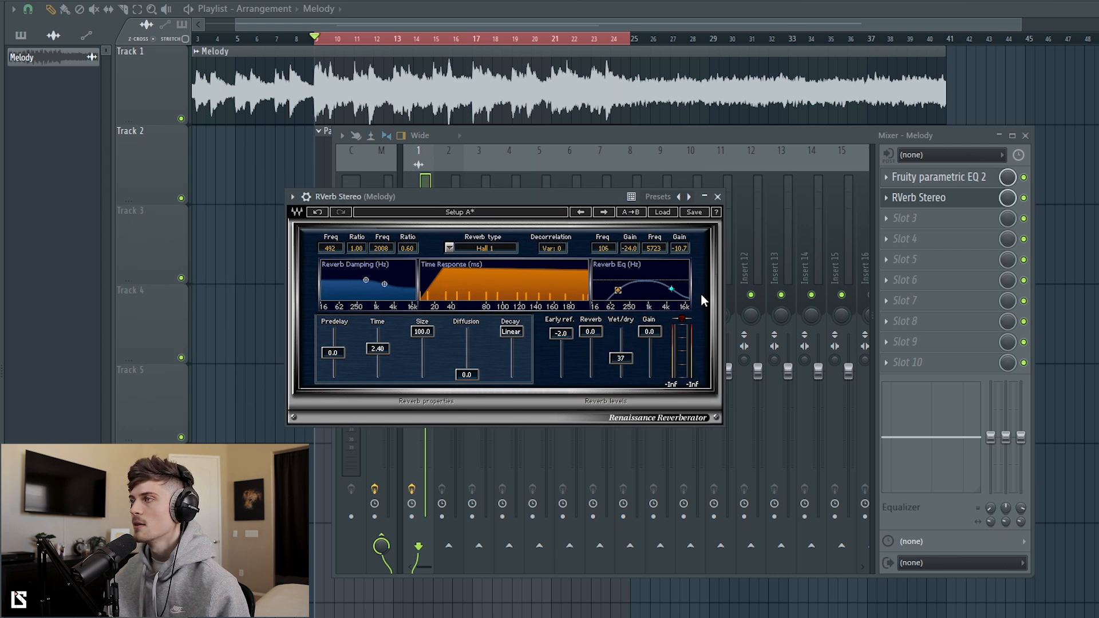
# Step: Set RVerb to Chamber with time 3.05, diffusion 12.3, reverb level -3.9, wet/dry 35 and high EQ gain -24.0
pyautogui.click(376, 350)
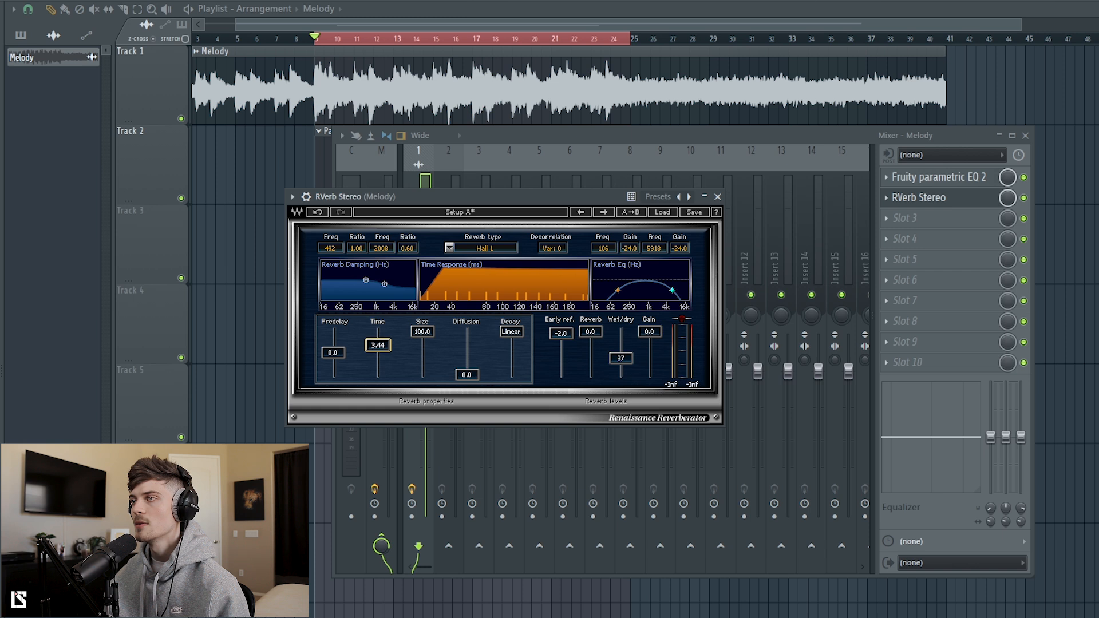
pyautogui.moveTo(598, 334); pyautogui.dragTo(599, 349)
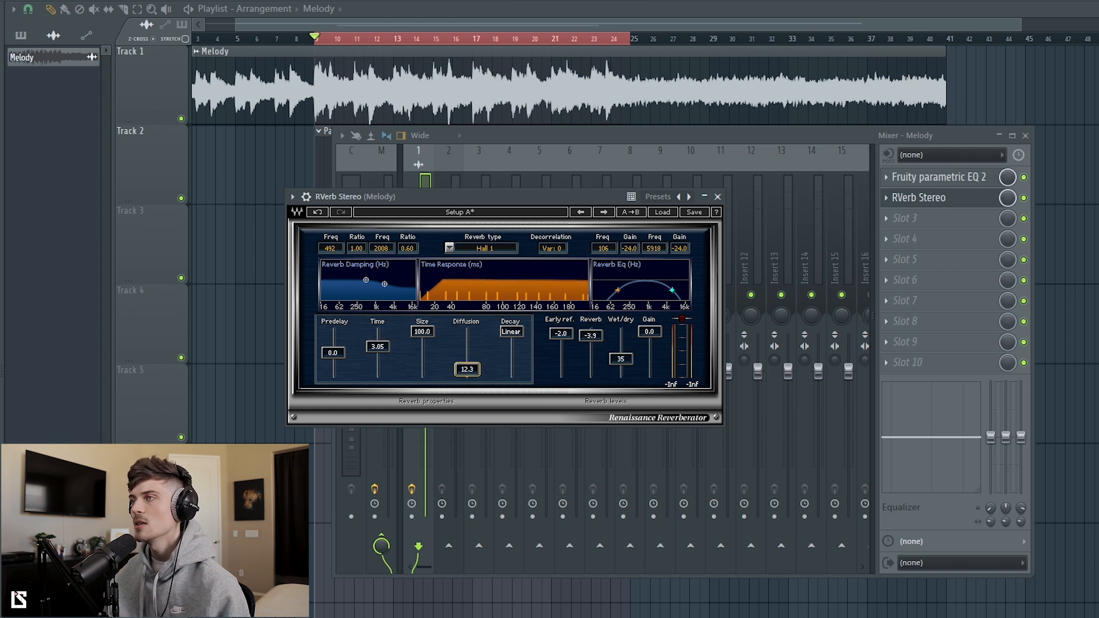
pyautogui.scroll(-2, 468, 249)
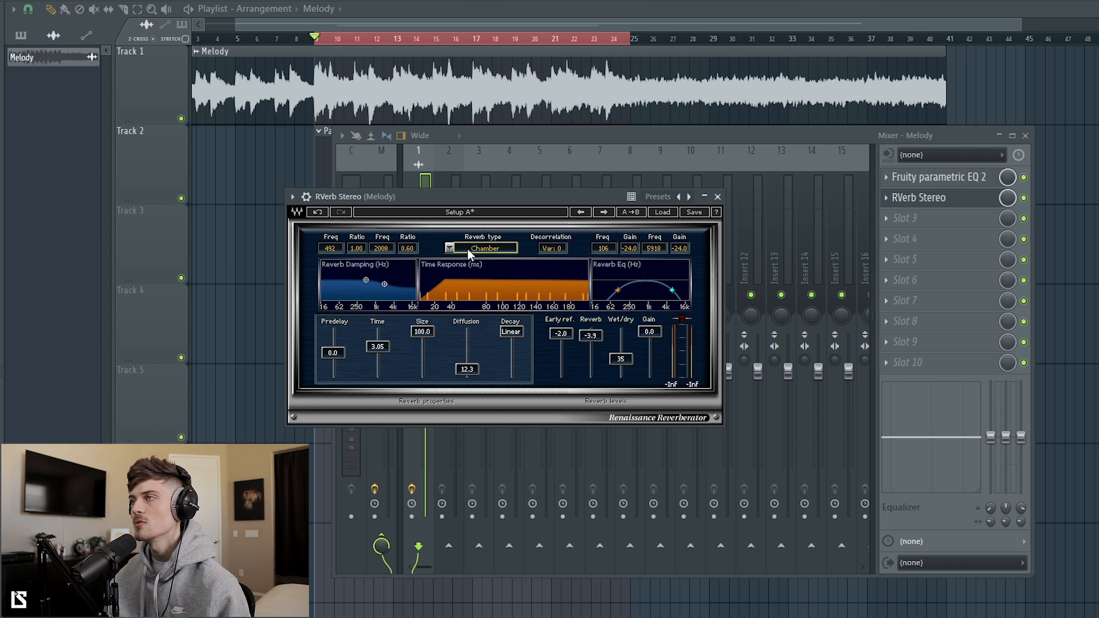
# Step: Audition the reverb fully wet, set its time to 2.71 and lower wet/dry to 7
pyautogui.press('space')
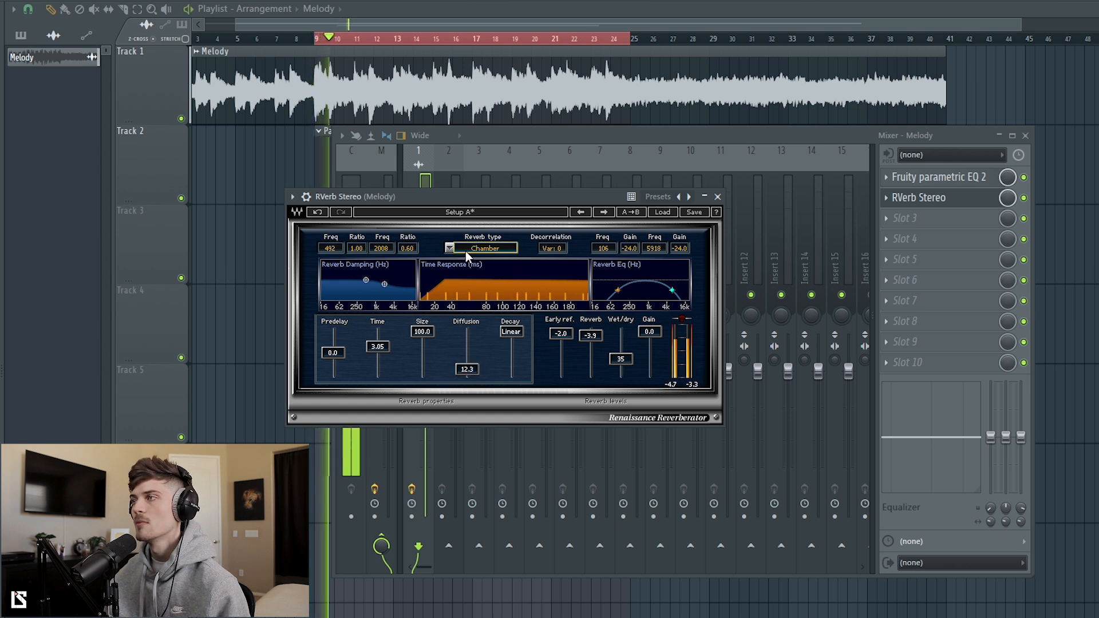
pyautogui.moveTo(620, 359); pyautogui.dragTo(620, 329)
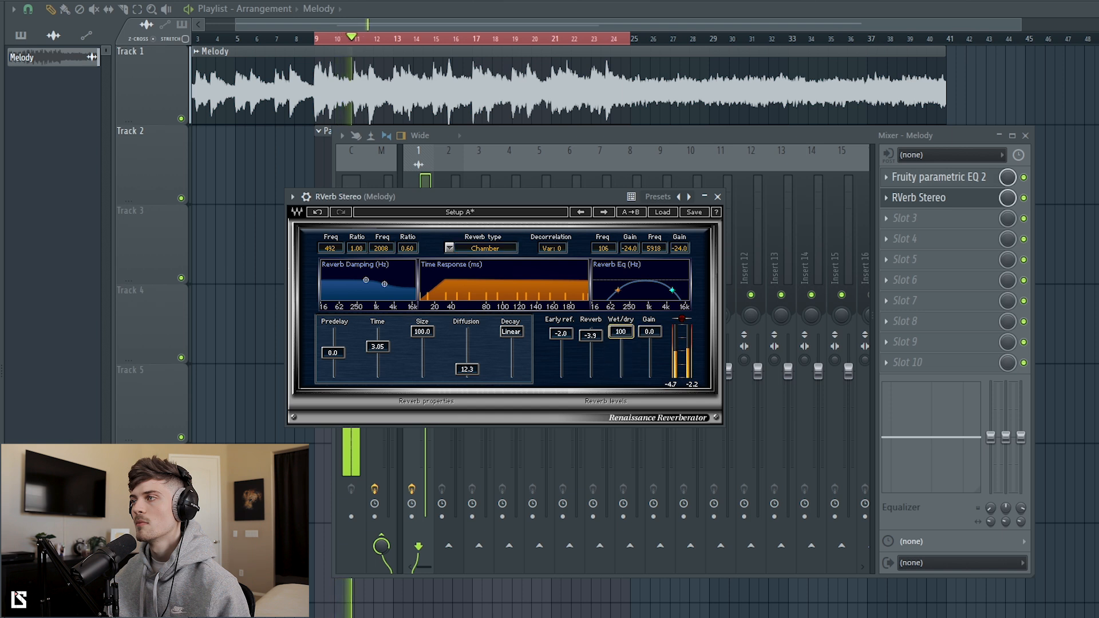
pyautogui.moveTo(377, 346); pyautogui.dragTo(378, 355)
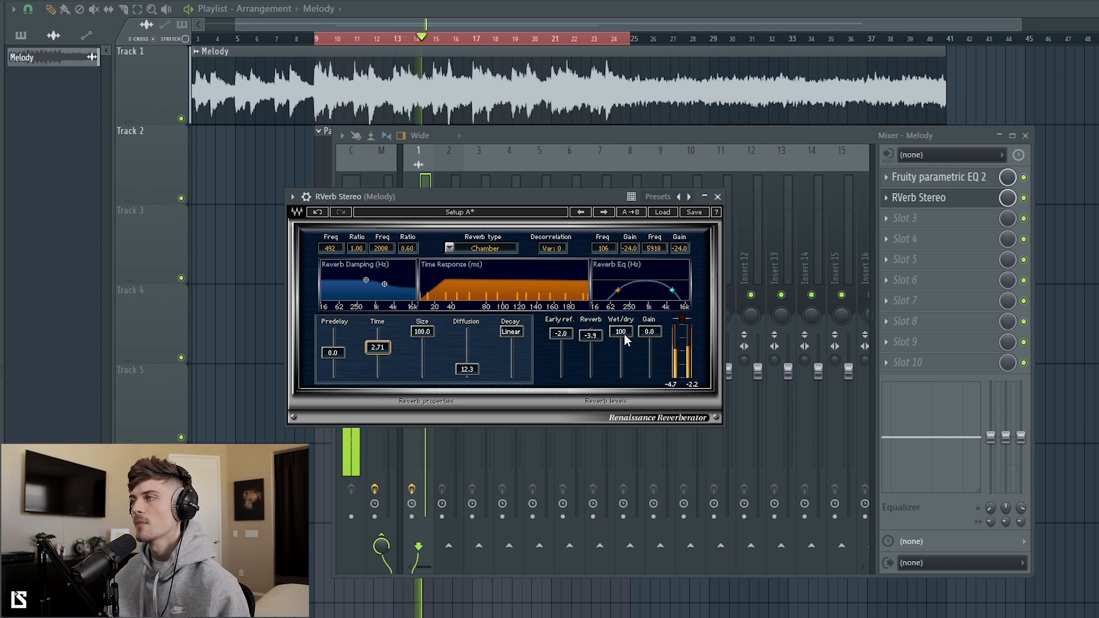
pyautogui.press('space')
pyautogui.moveTo(625, 338); pyautogui.dragTo(620, 375)
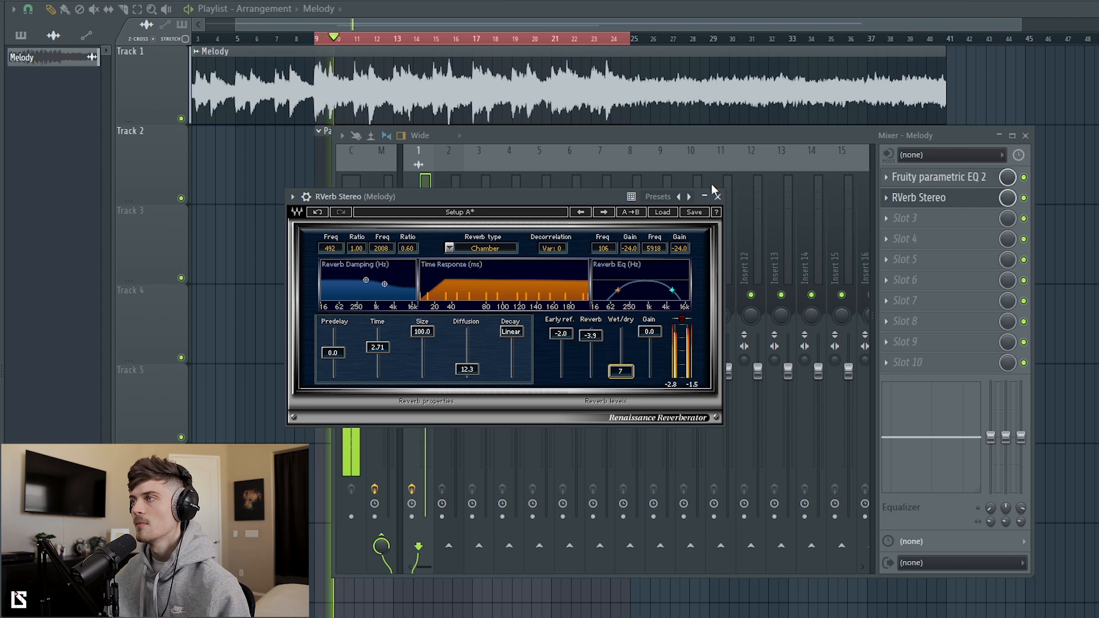
pyautogui.click(717, 196)
# Step: Load Kramer Tape Stereo in the Melody insert's third effect slot and set Wow & Flutter to 20.2
pyautogui.click(903, 218)
pyautogui.moveTo(1060, 475)
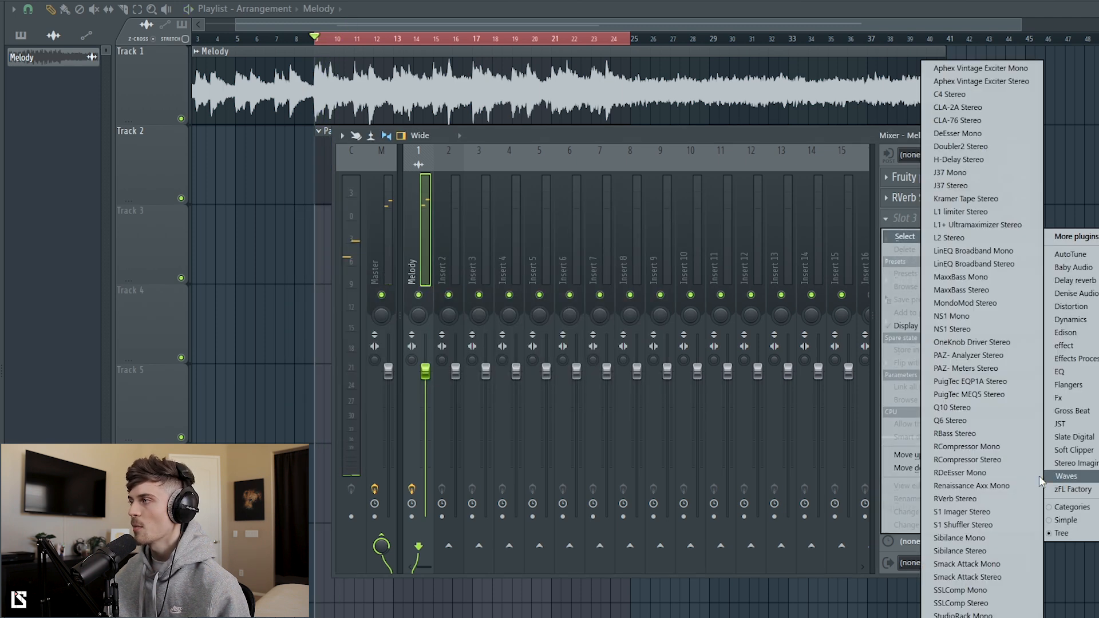
pyautogui.click(953, 198)
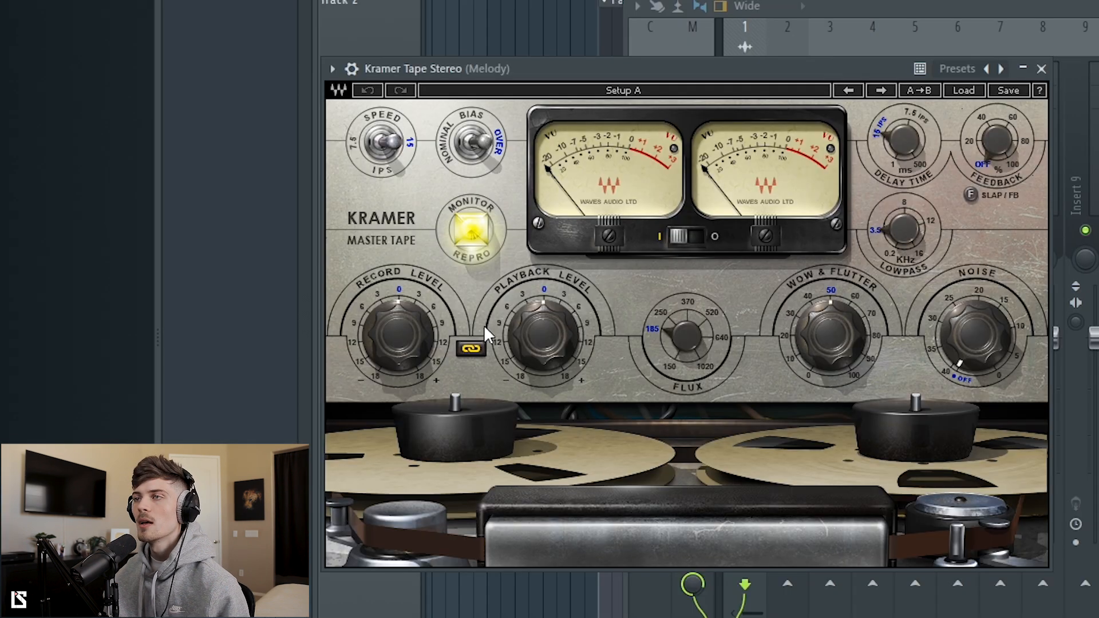
pyautogui.moveTo(851, 353); pyautogui.dragTo(851, 389)
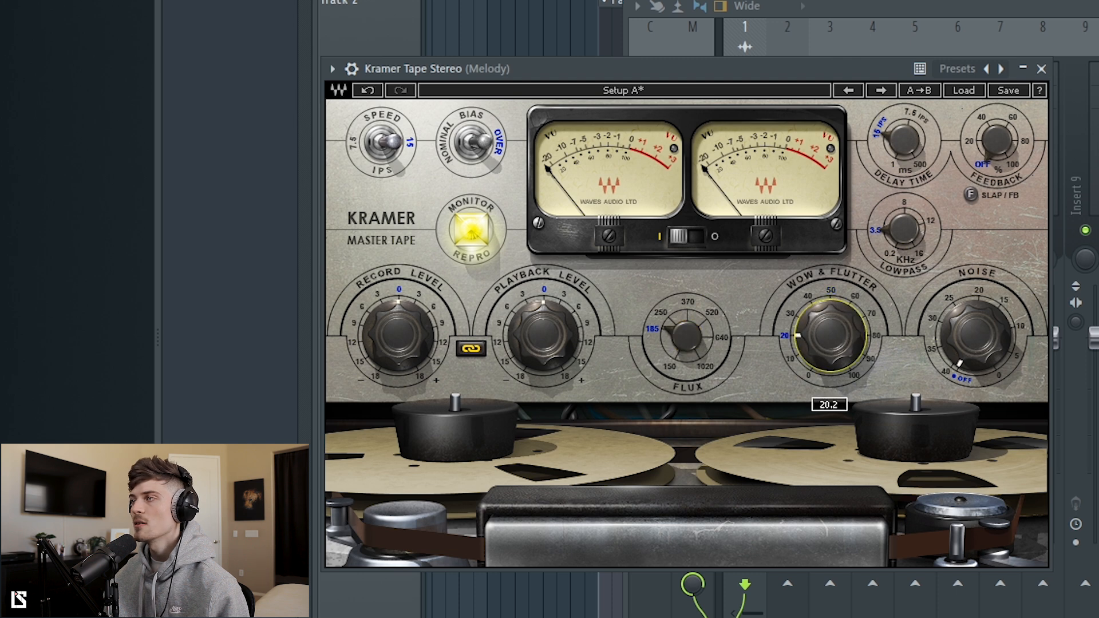
# Step: Set the Kramer Tape record level to -9.3 with linked playback level and the flux to 250
pyautogui.moveTo(403, 357); pyautogui.dragTo(402, 389)
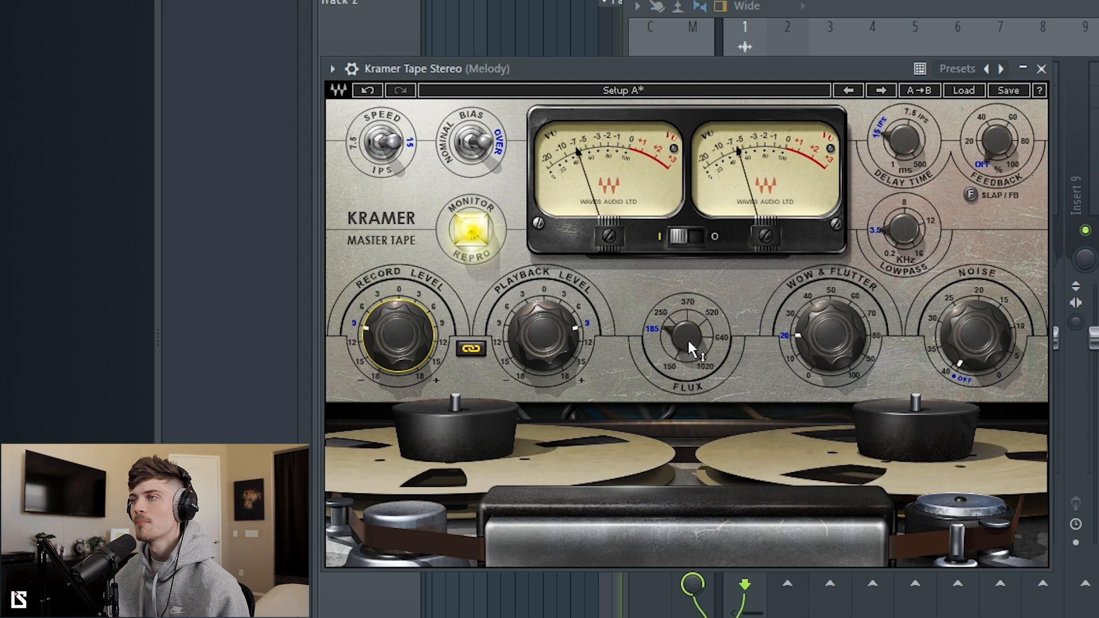
pyautogui.moveTo(691, 348)
pyautogui.mouseDown()
pyautogui.moveTo(691, 309)
pyautogui.moveTo(690, 338)
pyautogui.mouseUp()
pyautogui.moveTo(398, 335)
pyautogui.mouseDown()
pyautogui.moveTo(397, 316)
pyautogui.moveTo(398, 330)
pyautogui.mouseUp()
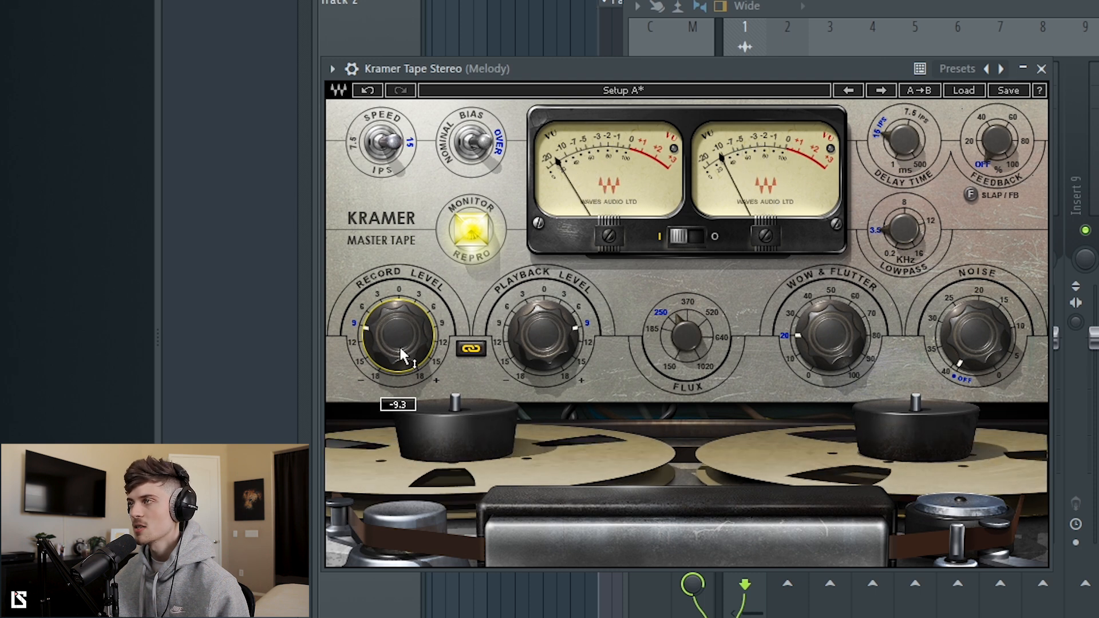
pyautogui.click(1041, 69)
# Step: Load S1 Imager Stereo in the Melody insert's fourth effect slot and set its width to 1.40
pyautogui.click(903, 242)
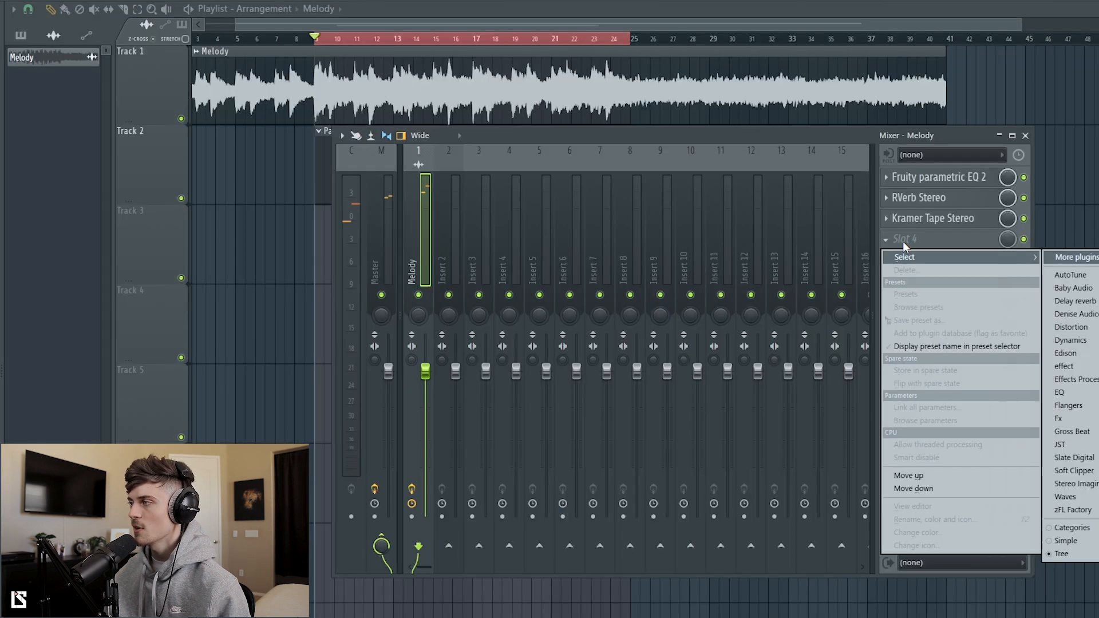
pyautogui.moveTo(1066, 497)
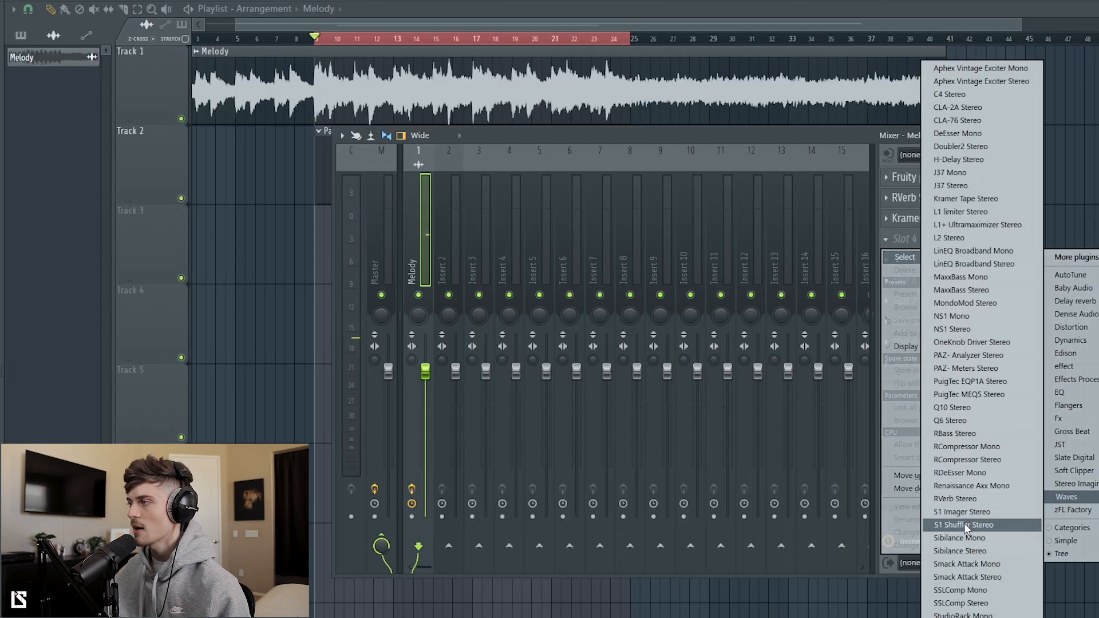
pyautogui.click(962, 511)
pyautogui.moveTo(193, 297); pyautogui.dragTo(193, 285)
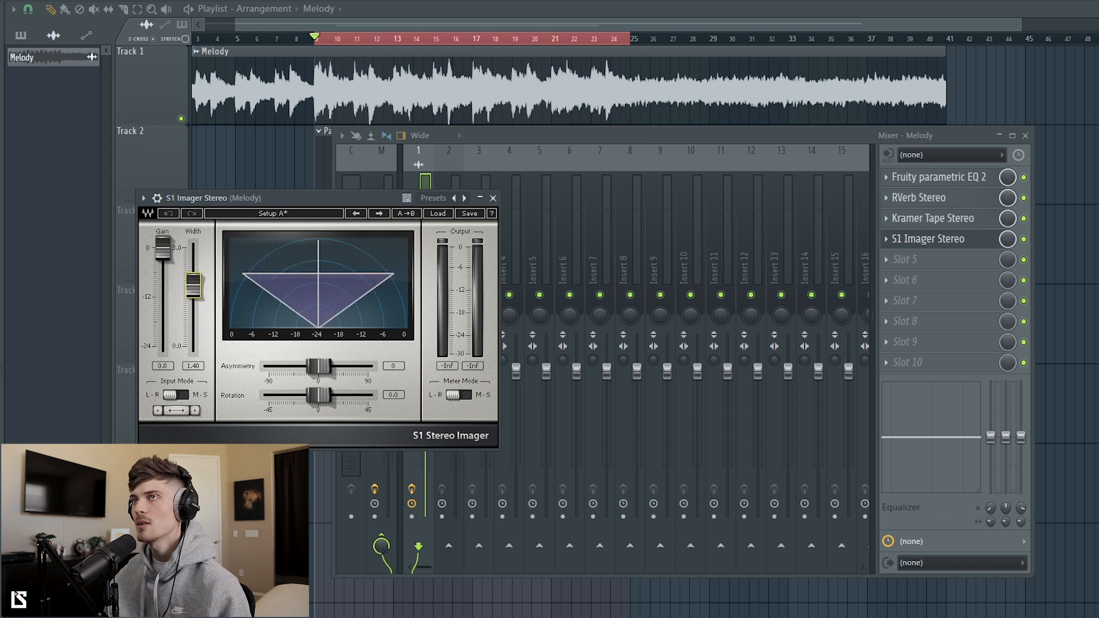
# Step: Raise the S1 Imager width to 1.47 while the melody plays, then close the plugin window
pyautogui.press('space')
pyautogui.moveTo(193, 289); pyautogui.dragTo(192, 283)
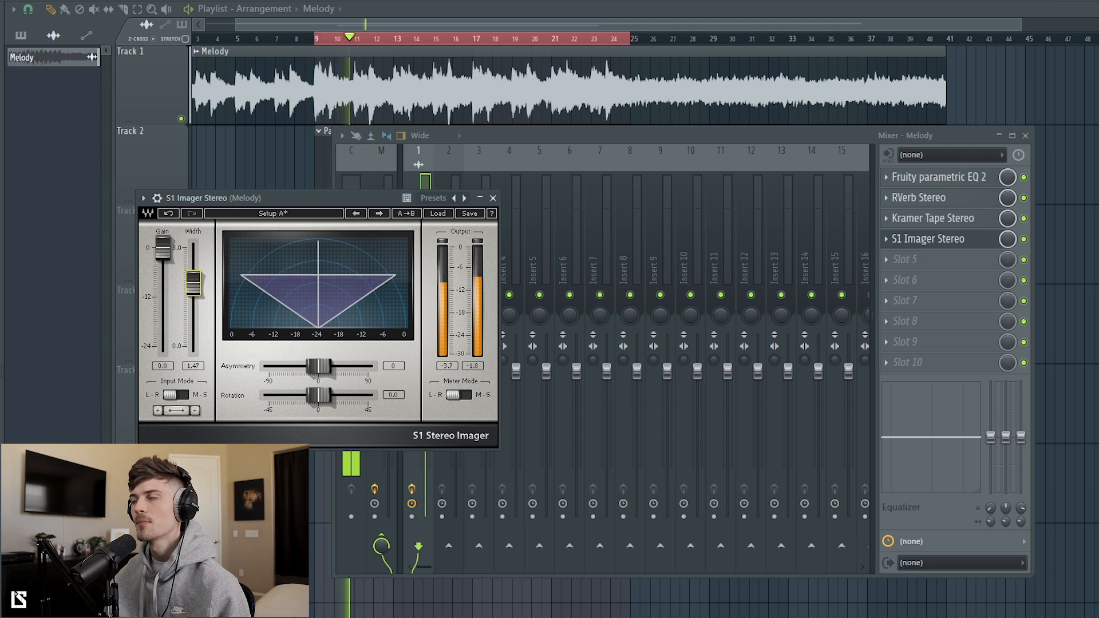
pyautogui.click(493, 198)
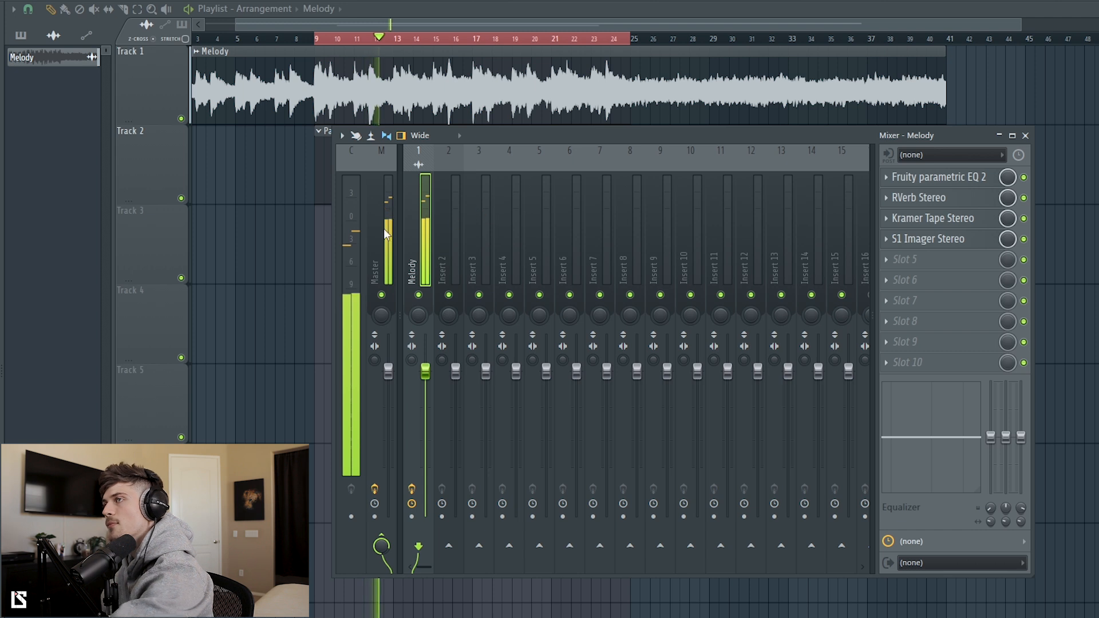
# Step: Stop playback and open the channel settings of the Melody audio clip from the playlist
pyautogui.press('F9')
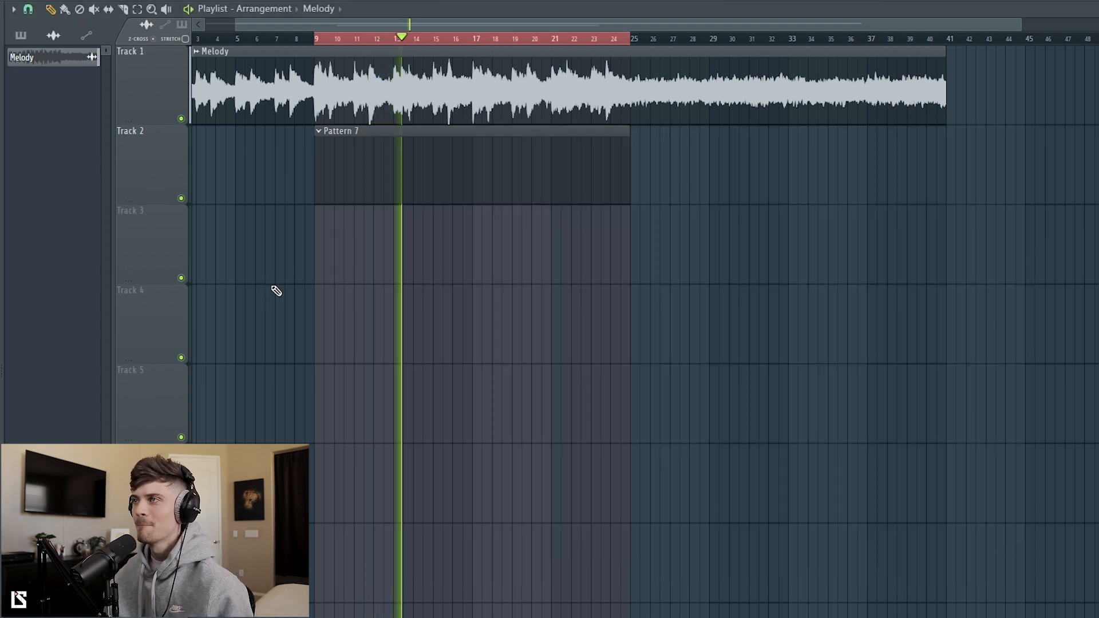
pyautogui.doubleClick(496, 79)
pyautogui.press('space')
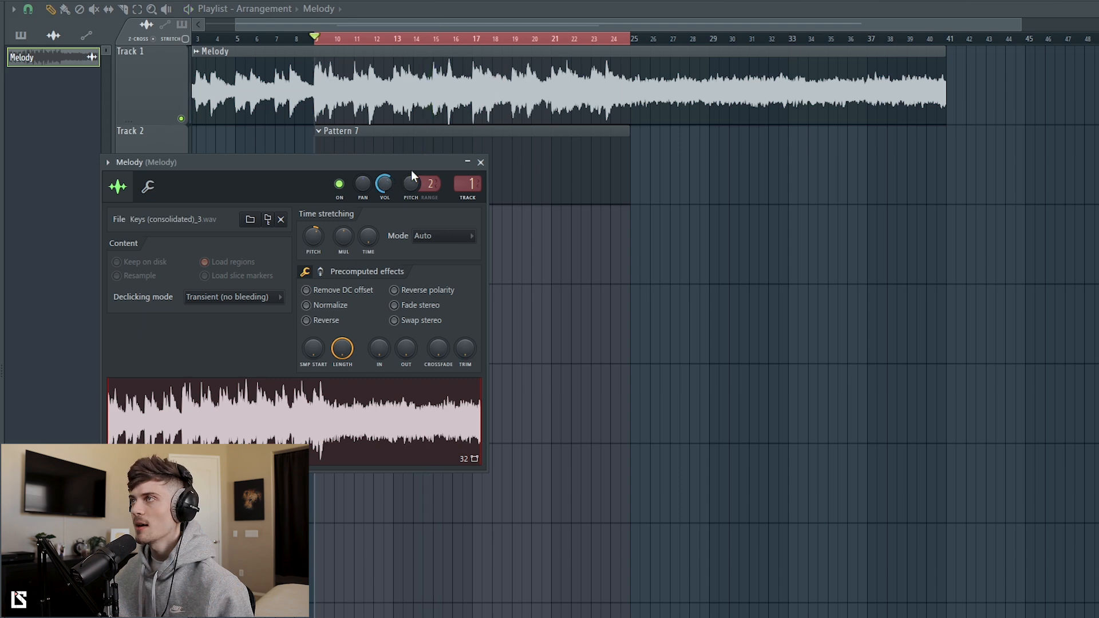
# Step: Reopen Kramer Tape Stereo on the Melody insert and raise its record level with linked playback level during playback
pyautogui.press('F9')
pyautogui.click(945, 219)
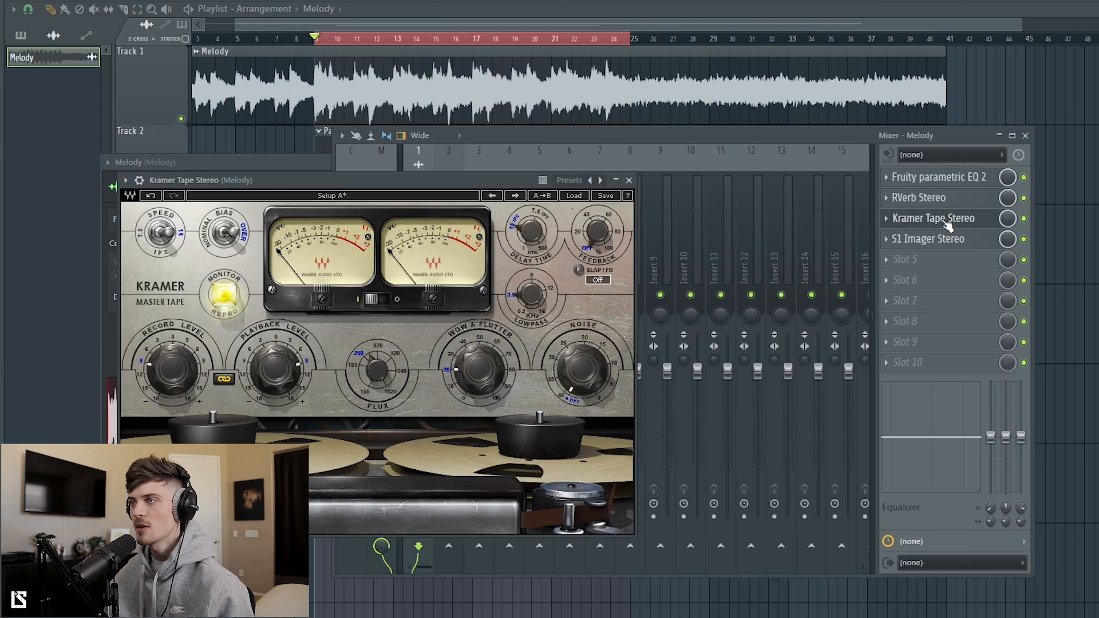
pyautogui.press('space')
pyautogui.moveTo(180, 375); pyautogui.dragTo(180, 366)
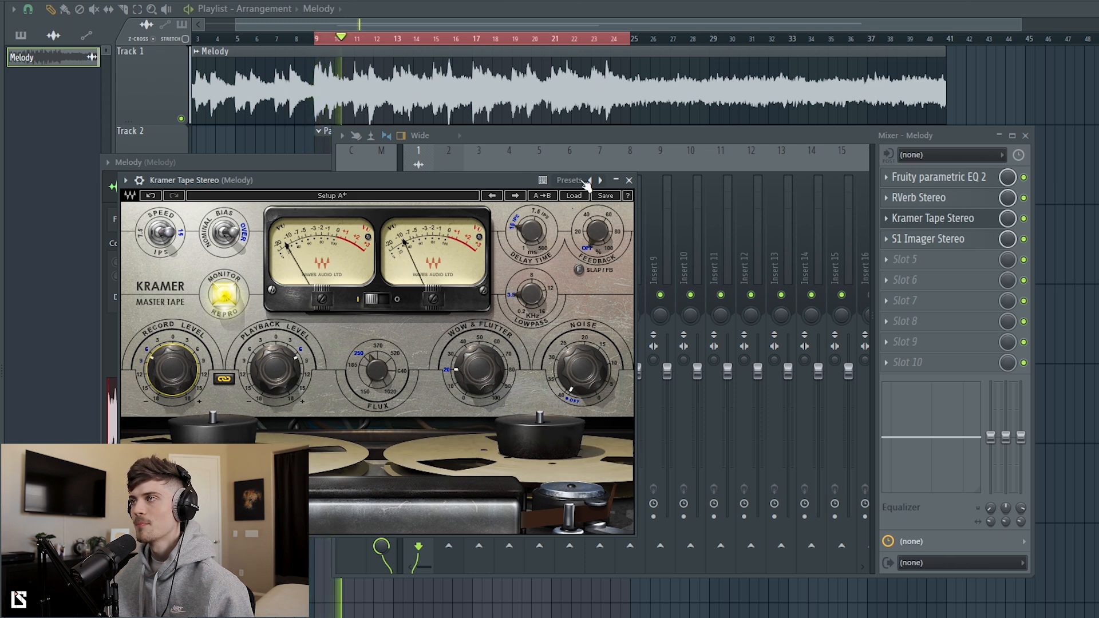
# Step: Arm the Melody insert for disk recording again and hide the mixer
pyautogui.click(544, 136)
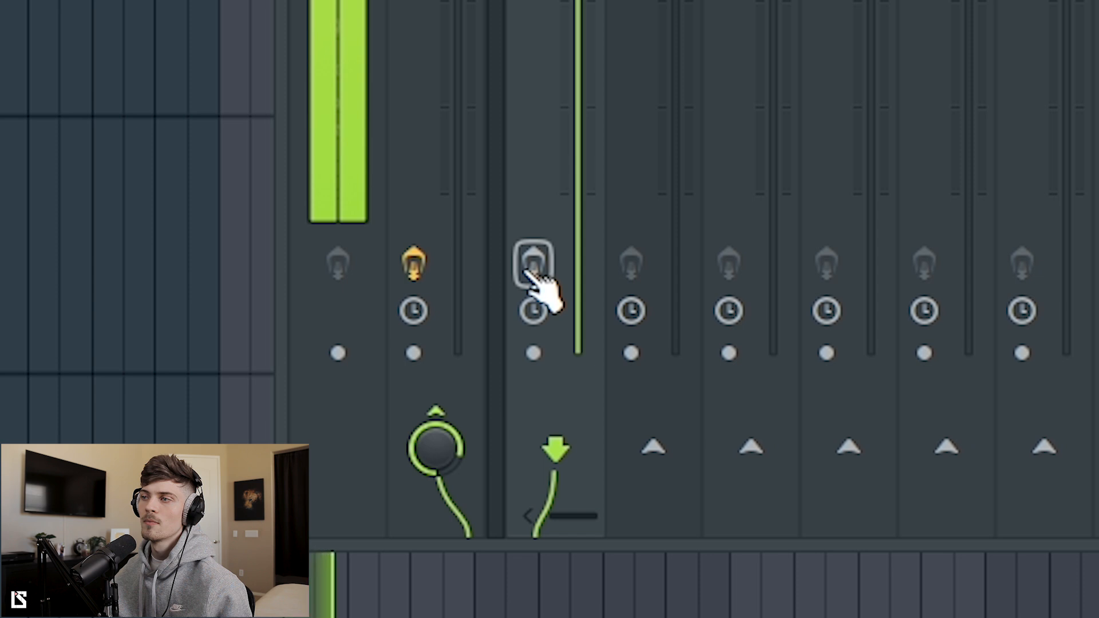
pyautogui.click(534, 264)
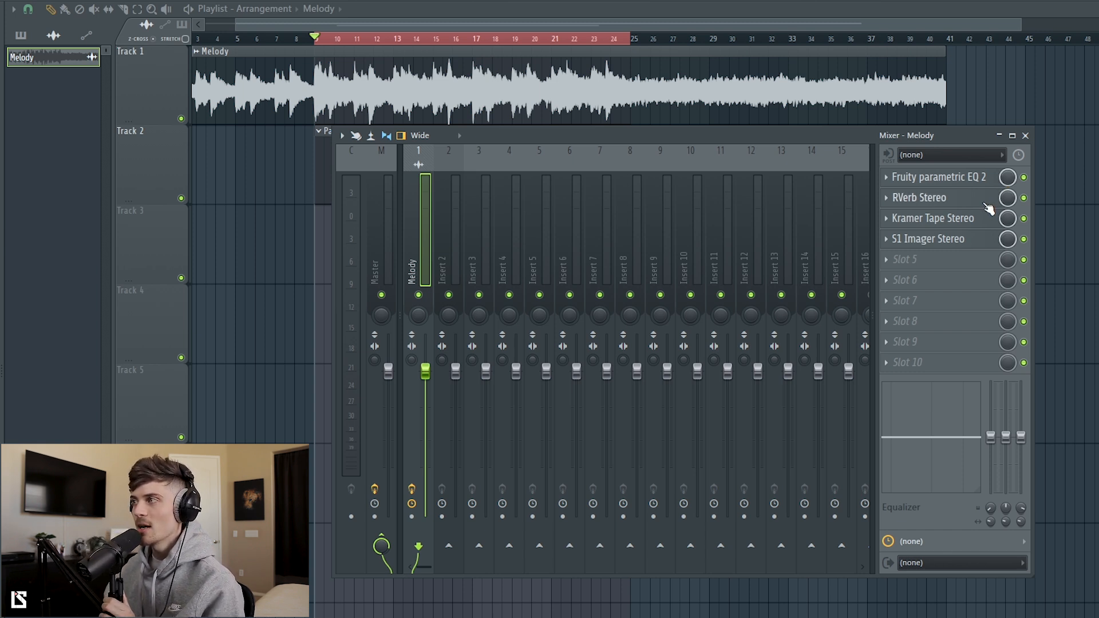
pyautogui.press('F9')
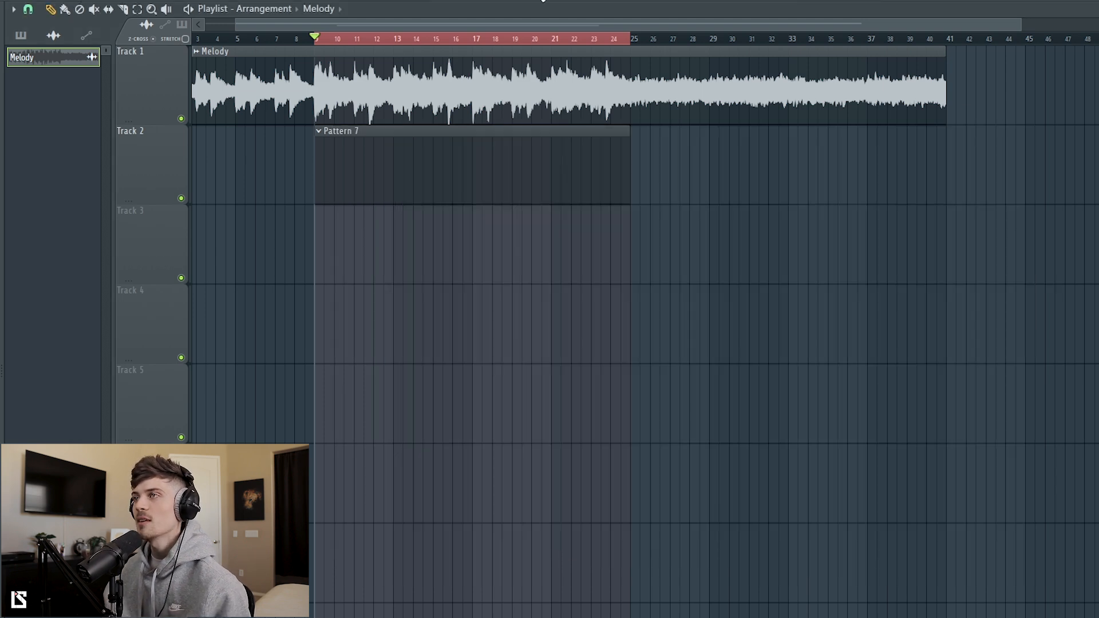
# Step: Show the channel rack, fill the HH channel on every second step and place a Clap on step 9
pyautogui.press('F6')
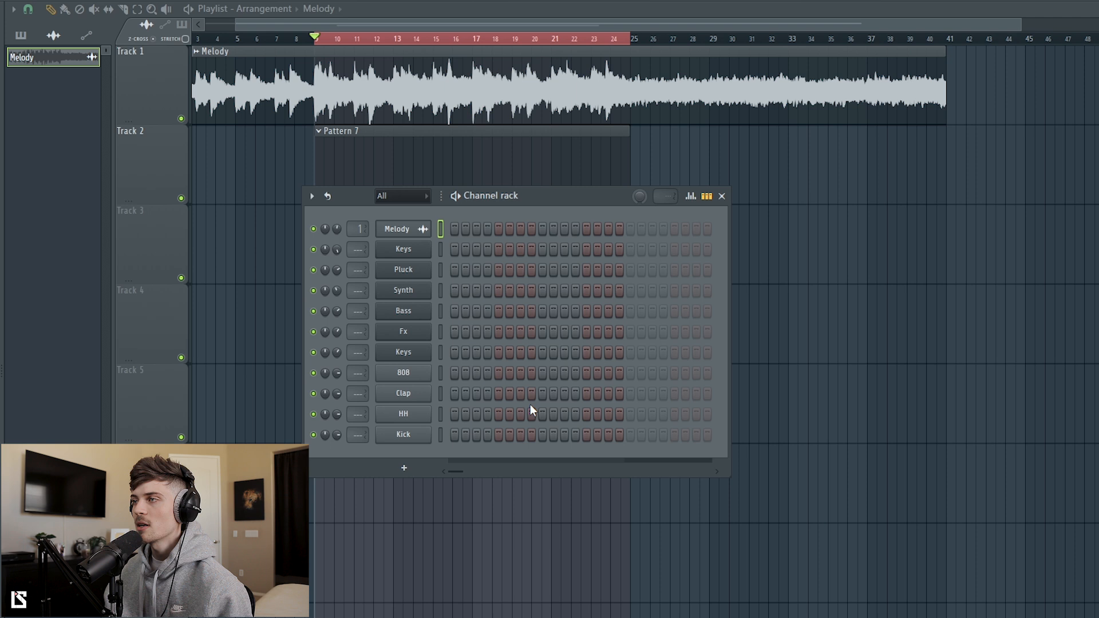
pyautogui.rightClick(402, 421)
pyautogui.click(601, 457)
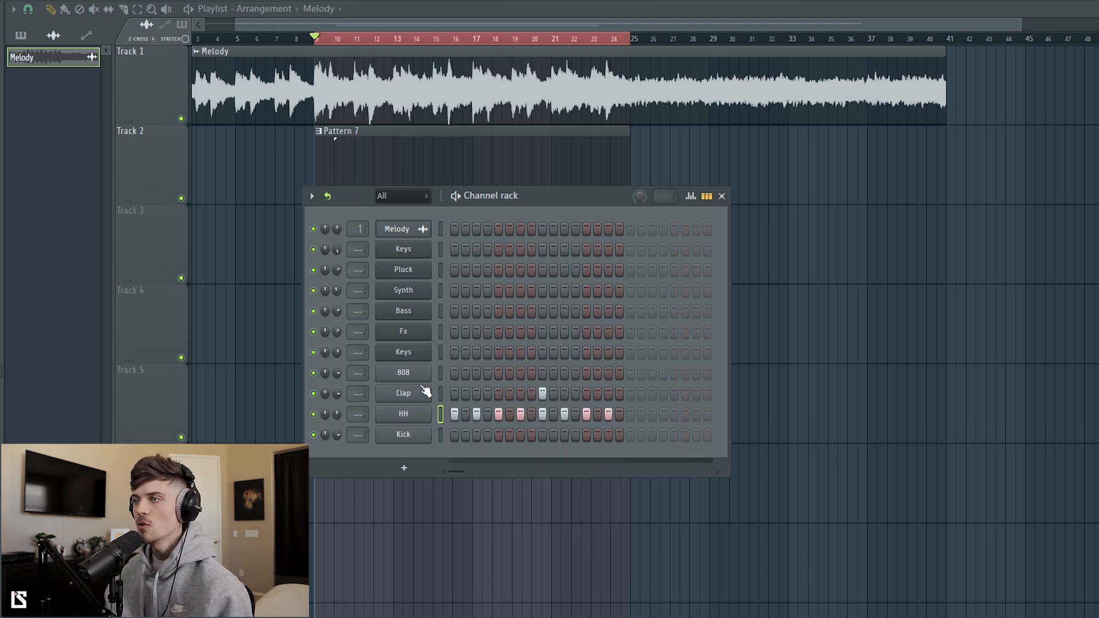
# Step: Open the HH notes in the piano roll and set their loop point to Don't loop
pyautogui.rightClick(406, 414)
pyautogui.click(444, 415)
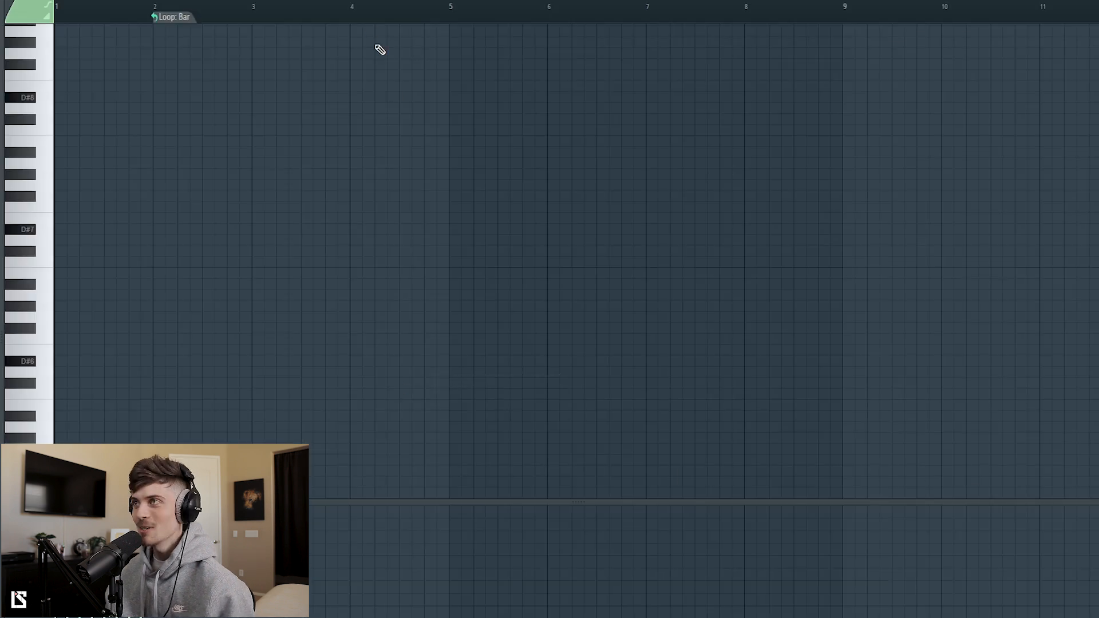
pyautogui.scroll(4, 390, 7)
pyautogui.click(345, 24)
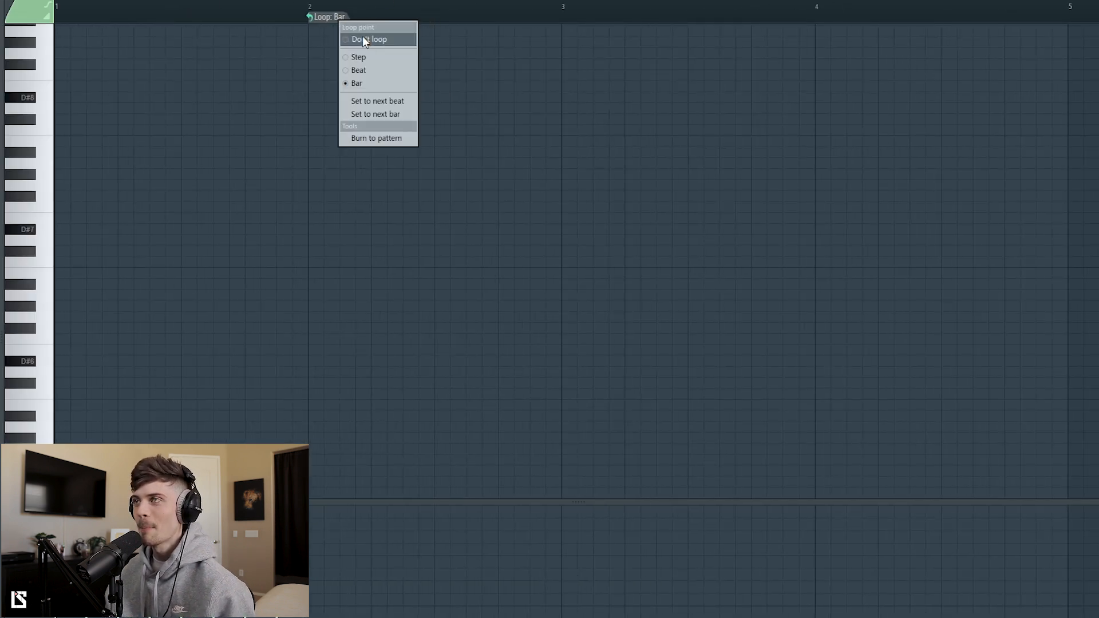
pyautogui.click(356, 39)
pyautogui.scroll(-6, 368, 172)
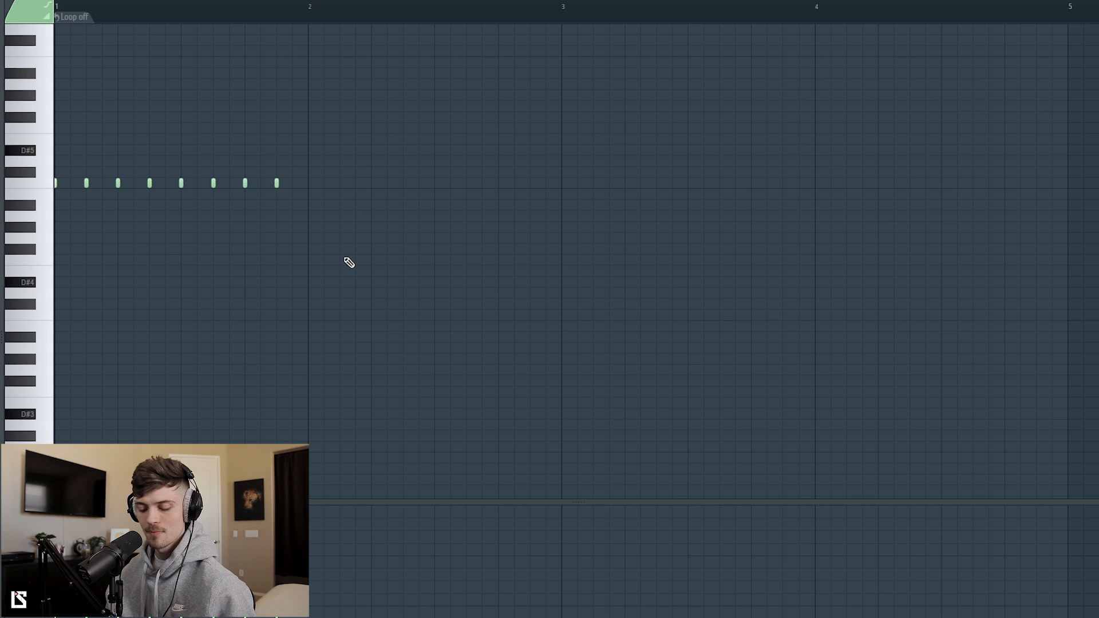
# Step: Set the piano roll snap to 1/3 step and shorten all eight HH notes to that length
pyautogui.hotkey('ctrl', 'a')
pyautogui.hotkey('ctrl', 'q')
pyautogui.scroll(1, 239, 10)
pyautogui.scroll(1, 238, 9)
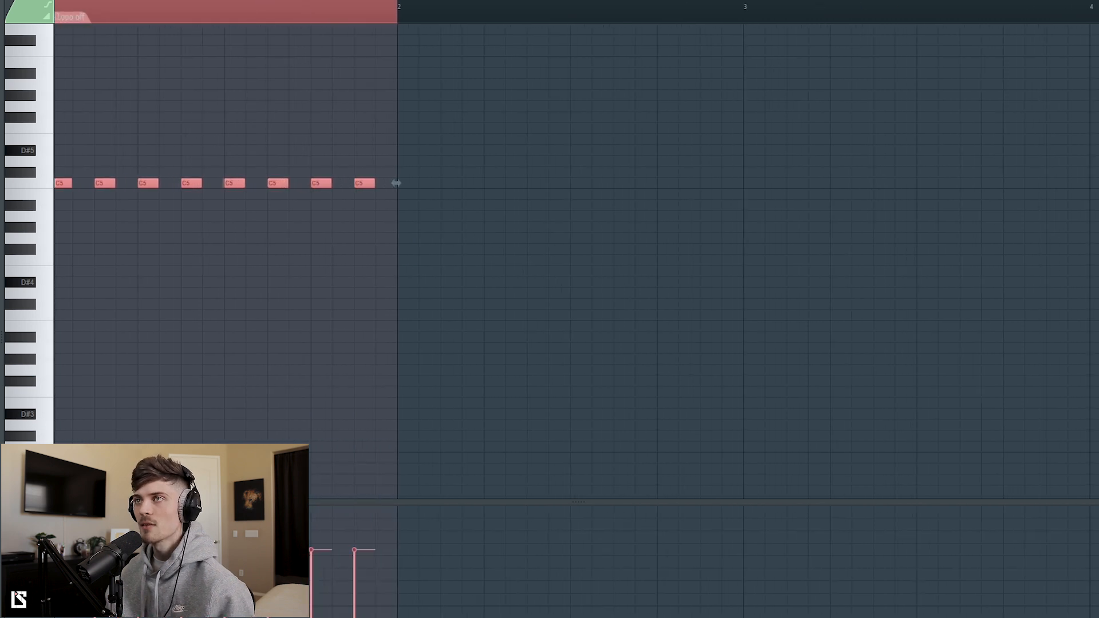
pyautogui.click(42, 0)
pyautogui.click(60, 81)
pyautogui.moveTo(377, 183); pyautogui.dragTo(364, 183)
pyautogui.keyDown('ctrl'); pyautogui.click(382, 102); pyautogui.keyUp('ctrl')
pyautogui.scroll(2, 212, 5)
pyautogui.keyDown('ctrl'); pyautogui.click(510, 11); pyautogui.keyUp('ctrl')
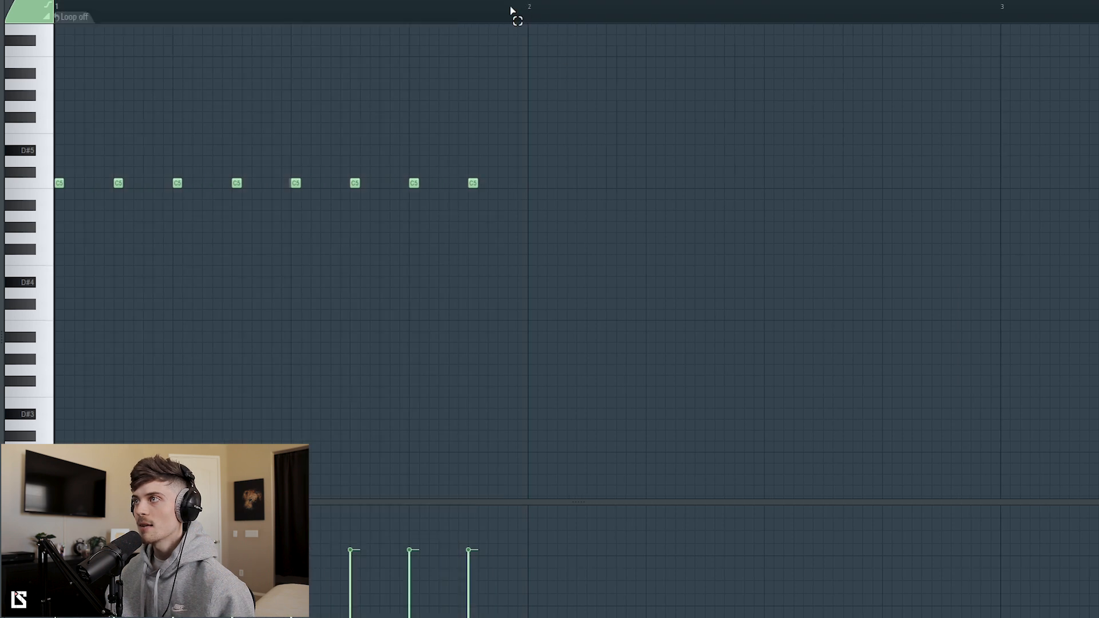
pyautogui.click(550, 24)
# Step: Audition the hi-hats and add two C5 roll notes directly after the third hit
pyautogui.press('space')
pyautogui.press('space')
pyautogui.press('space')
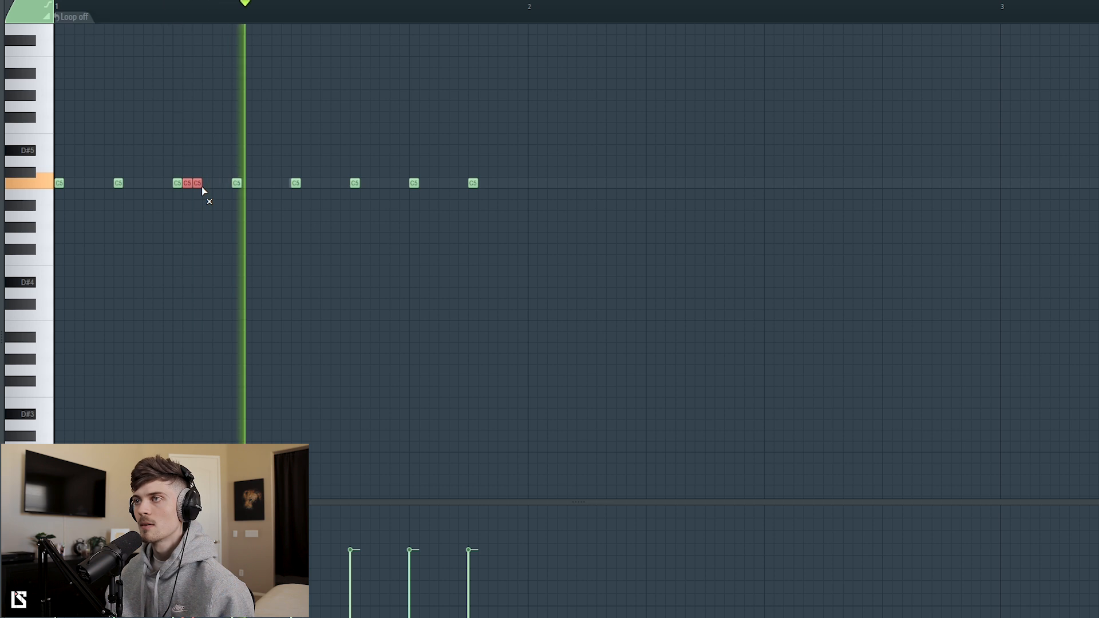
# Step: Fill the gap between the seventh and eighth hi-hat hits with five C5 notes of descending velocity and audition the roll
pyautogui.press('space')
pyautogui.press('space')
pyautogui.keyDown('ctrl'); pyautogui.click(345, 274); pyautogui.keyUp('ctrl')
pyautogui.press('space')
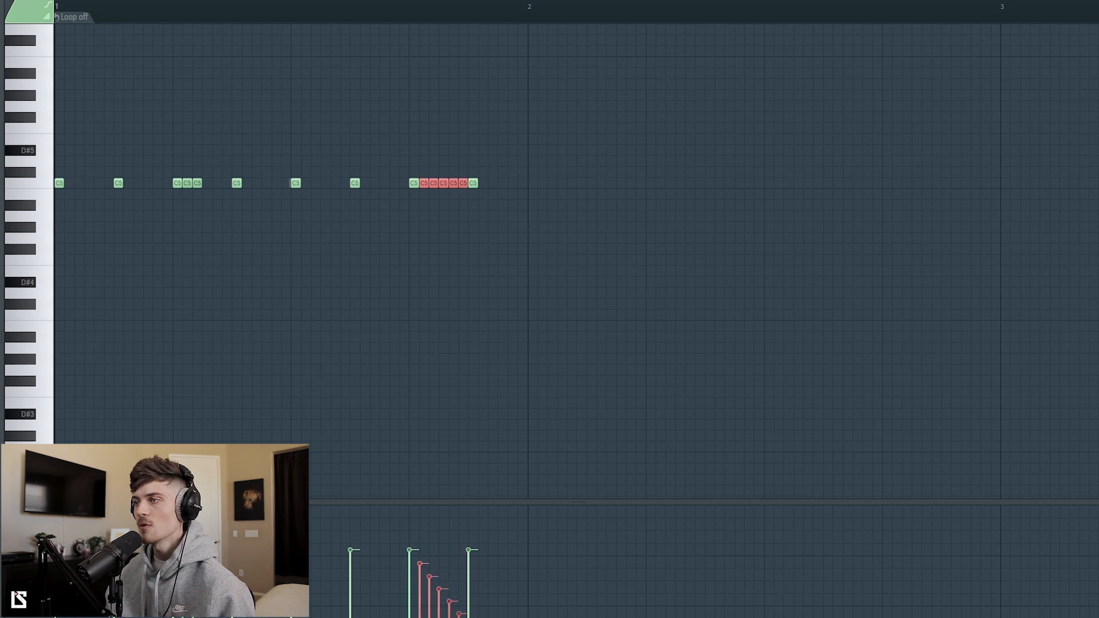
pyautogui.moveTo(461, 615); pyautogui.dragTo(461, 617)
pyautogui.press('space')
pyautogui.keyDown('ctrl'); pyautogui.click(472, 313); pyautogui.keyUp('ctrl')
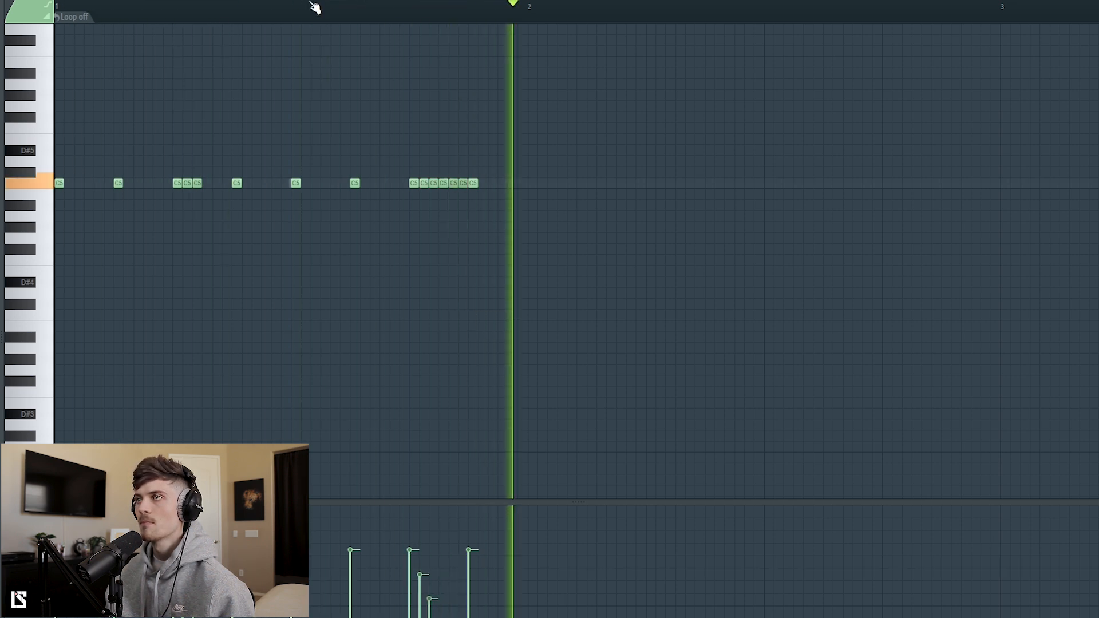
pyautogui.press('space')
# Step: Duplicate the whole first bar of hi-hats into bar 2 and play it back
pyautogui.hotkey('ctrl', 'a')
pyautogui.moveTo(60, 183); pyautogui.dragTo(538, 211)
pyautogui.press('space')
pyautogui.keyDown('ctrl'); pyautogui.click(520, 277); pyautogui.keyUp('ctrl')
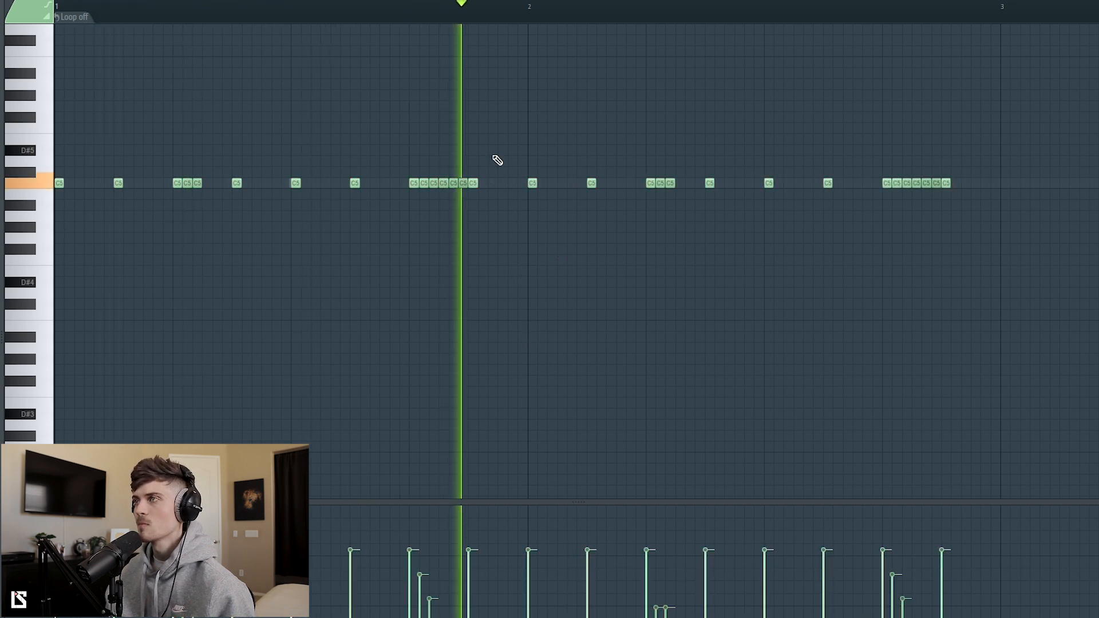
# Step: Respace the C5 roll after bar 2's third hit so its notes sit two grid steps apart, and audition it
pyautogui.scroll(-1, 445, 20)
pyautogui.click(441, 9)
pyautogui.press('space')
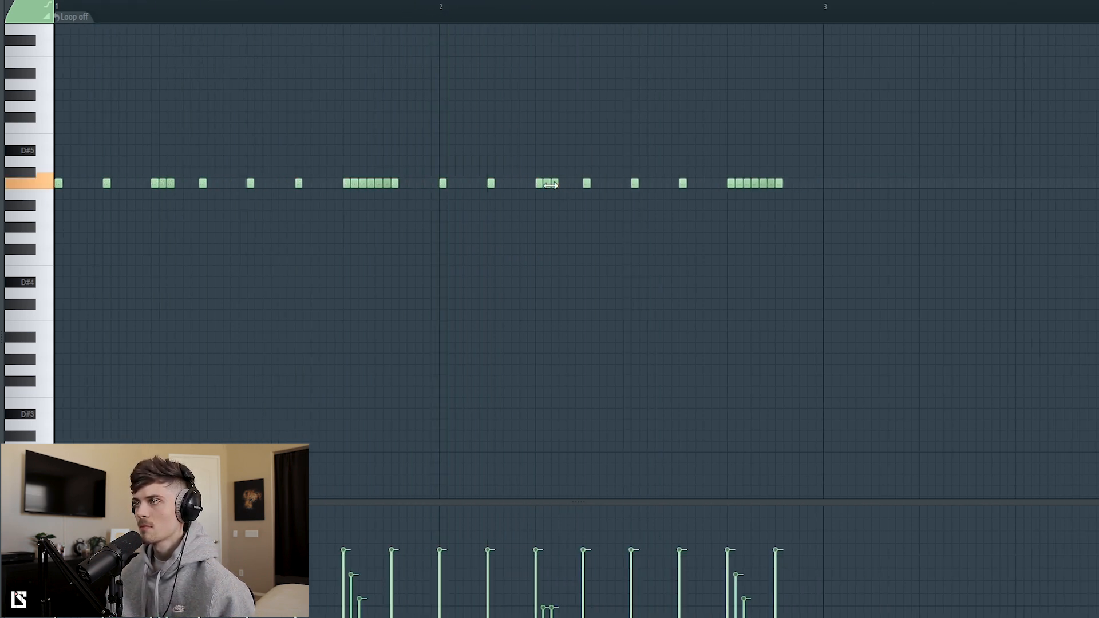
pyautogui.click(570, 183)
pyautogui.press('space')
pyautogui.press('space')
pyautogui.press('space')
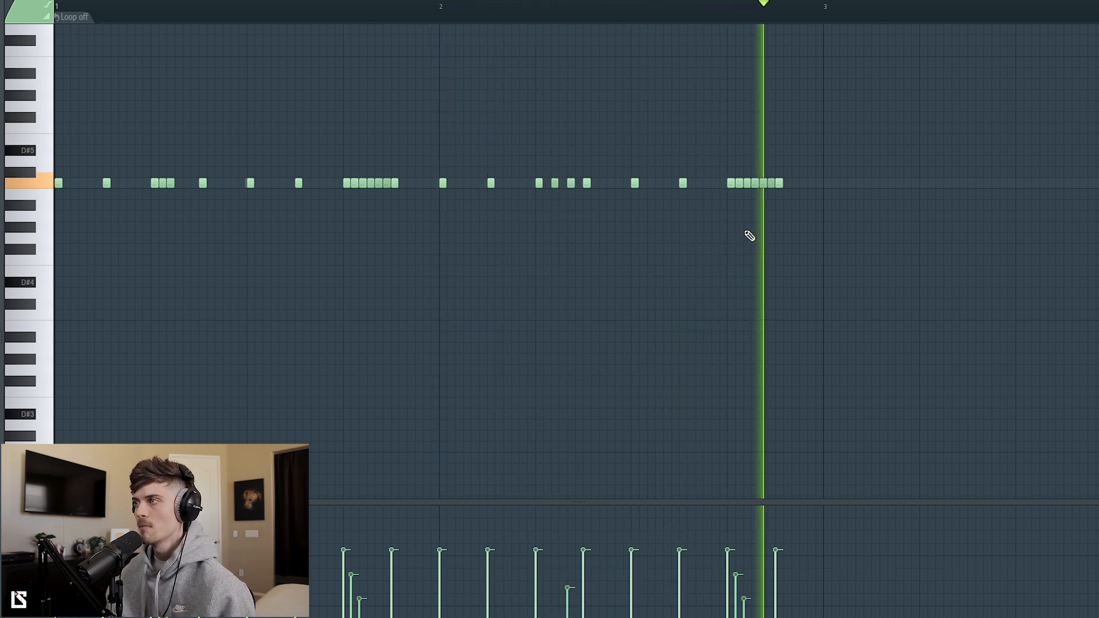
# Step: Lower the first five notes of bar 2's closing hi-hat roll to G4
pyautogui.press('space')
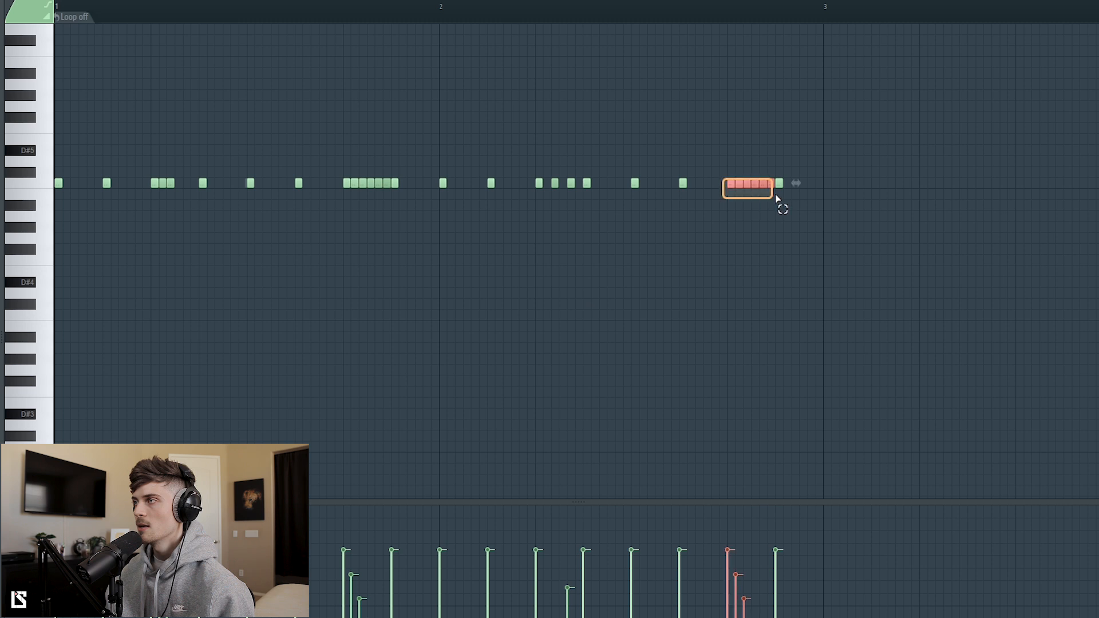
pyautogui.press('space')
pyautogui.click(706, 324)
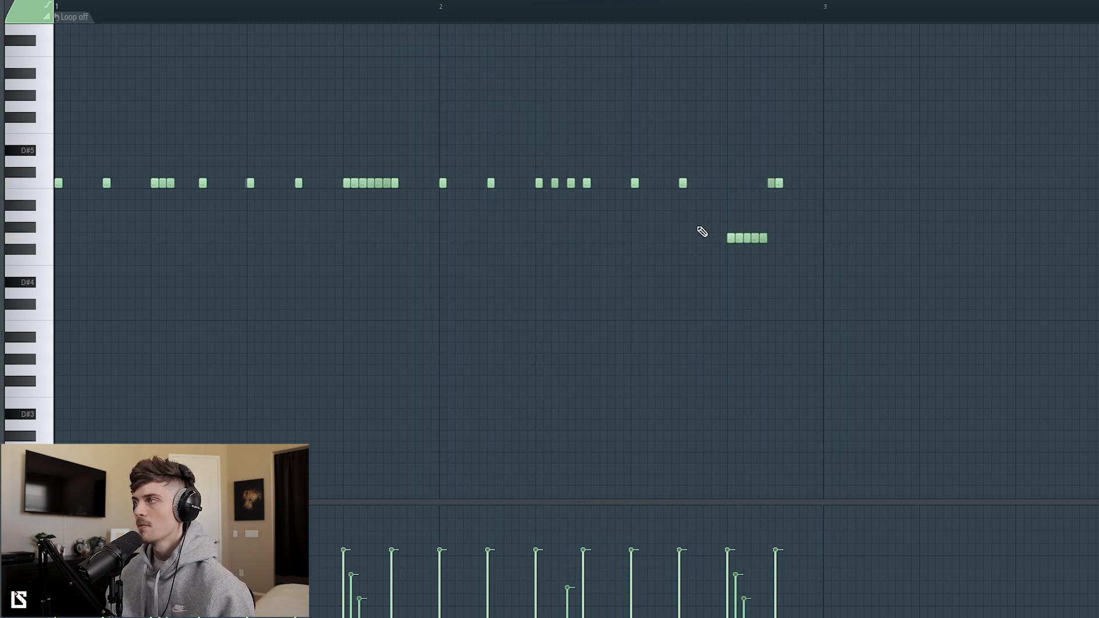
# Step: Duplicate the two-bar hi-hat pattern into bars 3 and 4, and add three F#4 notes starting at bar 3's fourth hit
pyautogui.hotkey('ctrl', 'a')
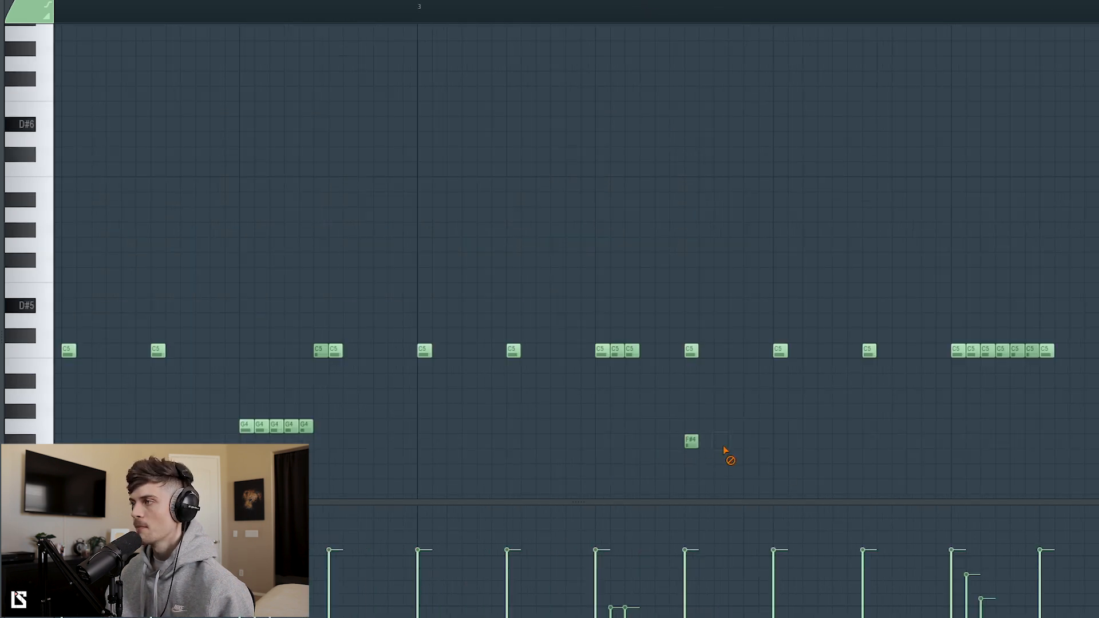
pyautogui.moveTo(605, 410); pyautogui.dragTo(876, 471)
pyautogui.scroll(3, 865, 472)
pyautogui.keyDown('ctrl'); pyautogui.click(861, 469); pyautogui.keyUp('ctrl')
pyautogui.press('space')
pyautogui.scroll(-3, 423, 14)
pyautogui.press('space')
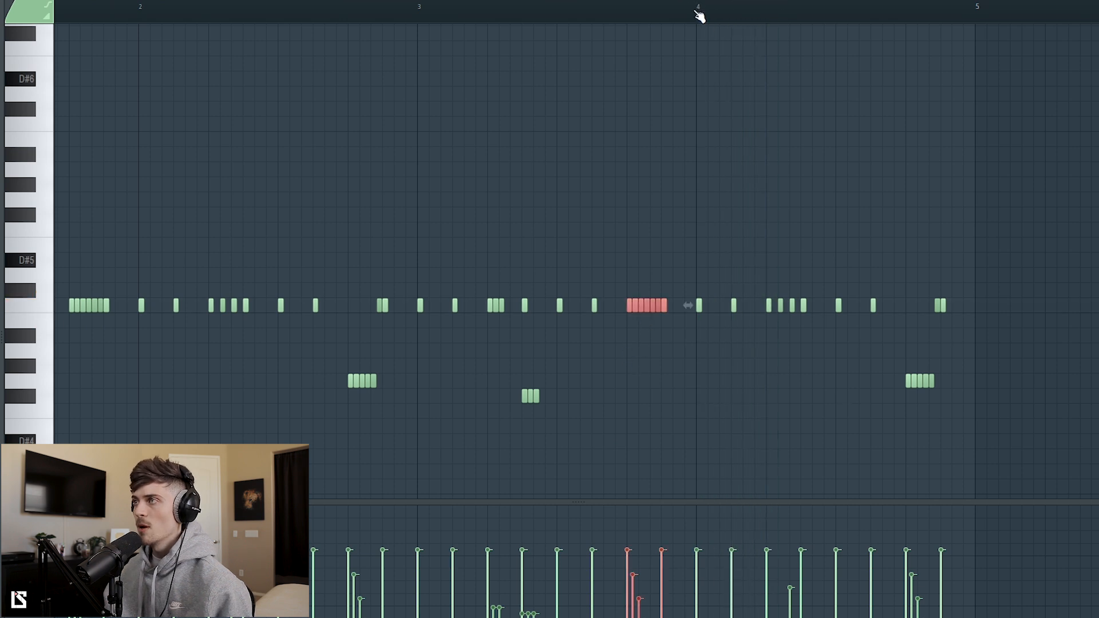
# Step: Using 1/6 step snap, repaint bar 3's closing roll as seven C5 notes with descending velocities and stretch it toward bar 4
pyautogui.scroll(3, 654, 13)
pyautogui.scroll(2, 653, 13)
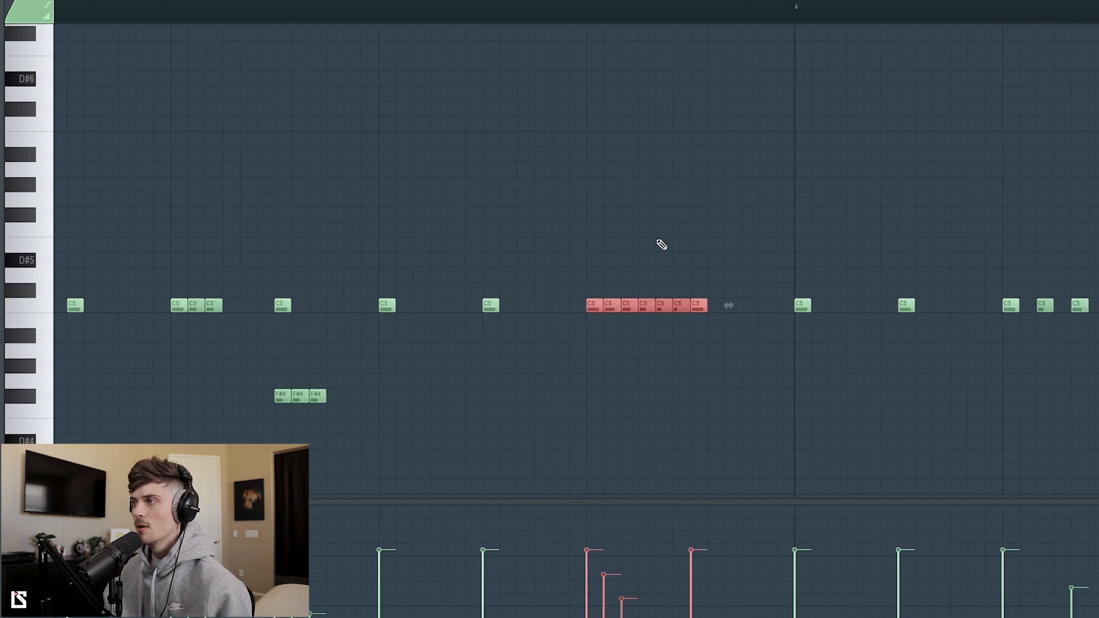
pyautogui.click(44, 0)
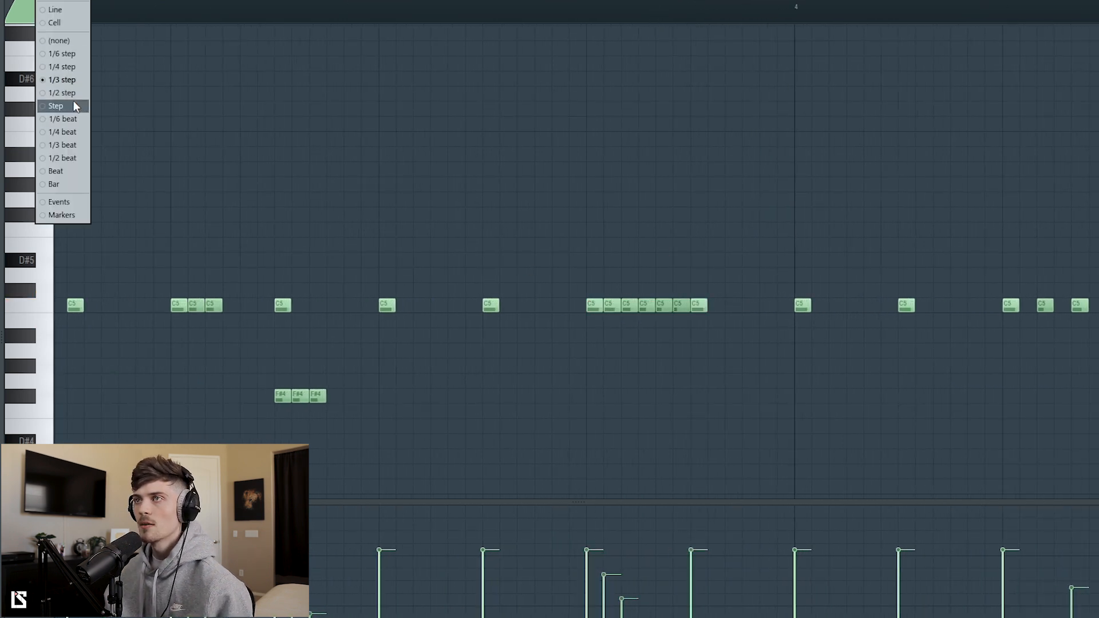
pyautogui.click(67, 56)
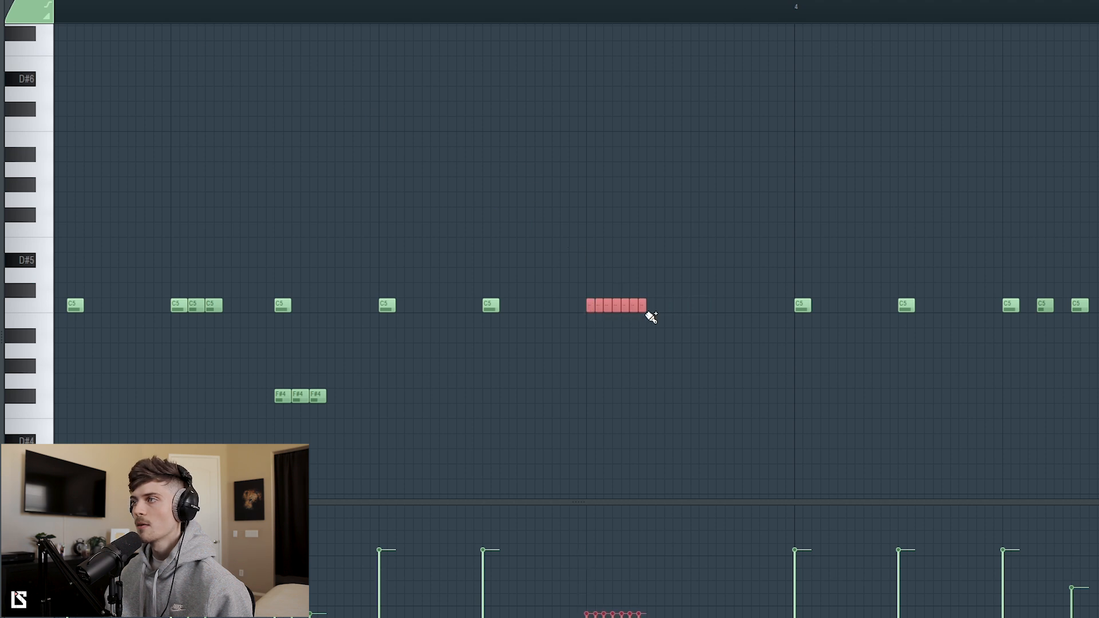
pyautogui.moveTo(650, 328); pyautogui.dragTo(646, 329)
pyautogui.press('space')
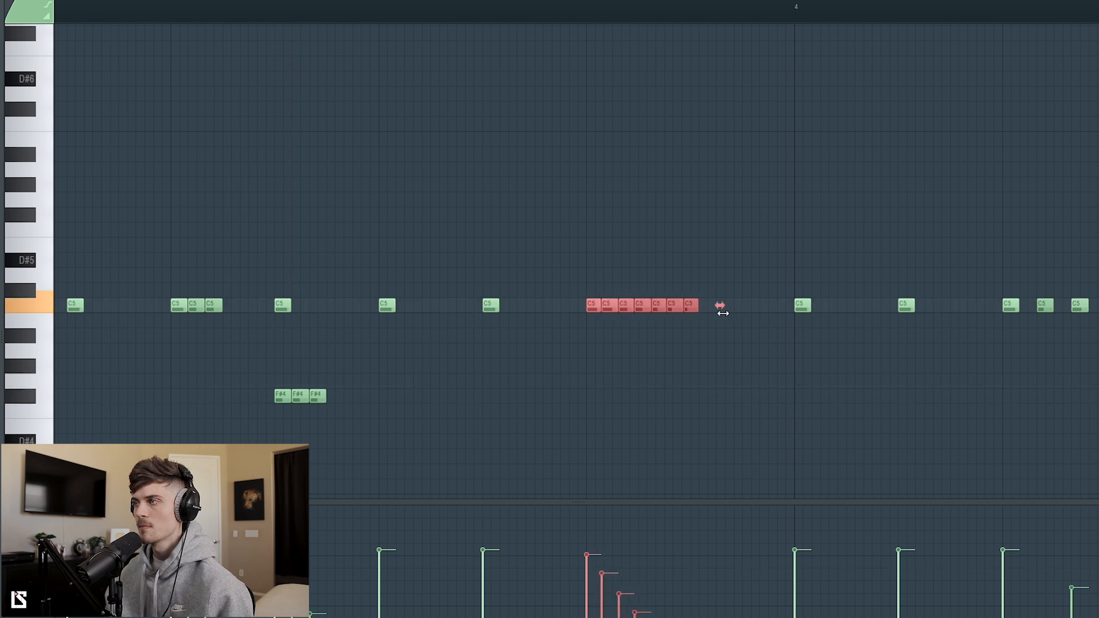
pyautogui.moveTo(723, 313); pyautogui.dragTo(777, 317)
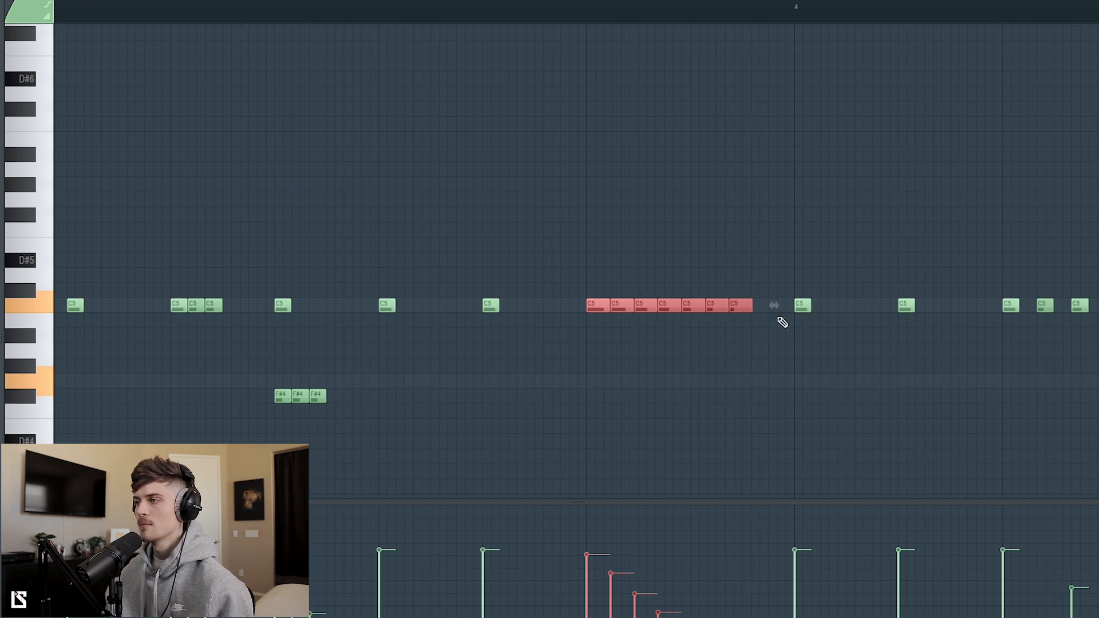
# Step: Lower the third to sixth notes of bar 3's closing roll to A#4, G#4, F#4 and A#4
pyautogui.keyDown('ctrl'); pyautogui.click(737, 428); pyautogui.keyUp('ctrl')
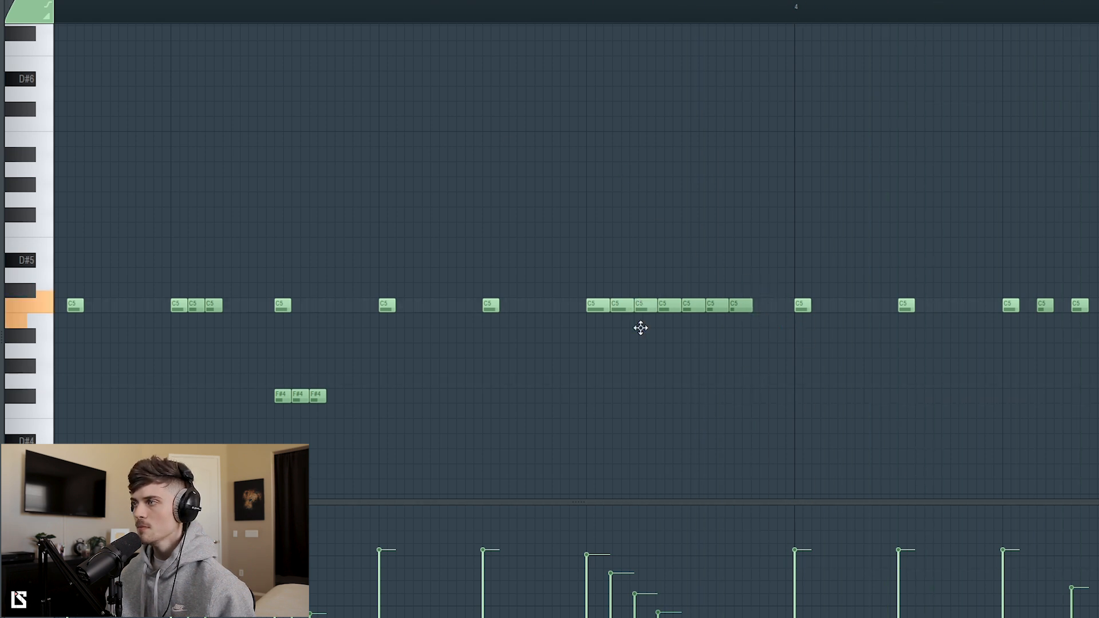
pyautogui.moveTo(687, 382); pyautogui.dragTo(688, 397)
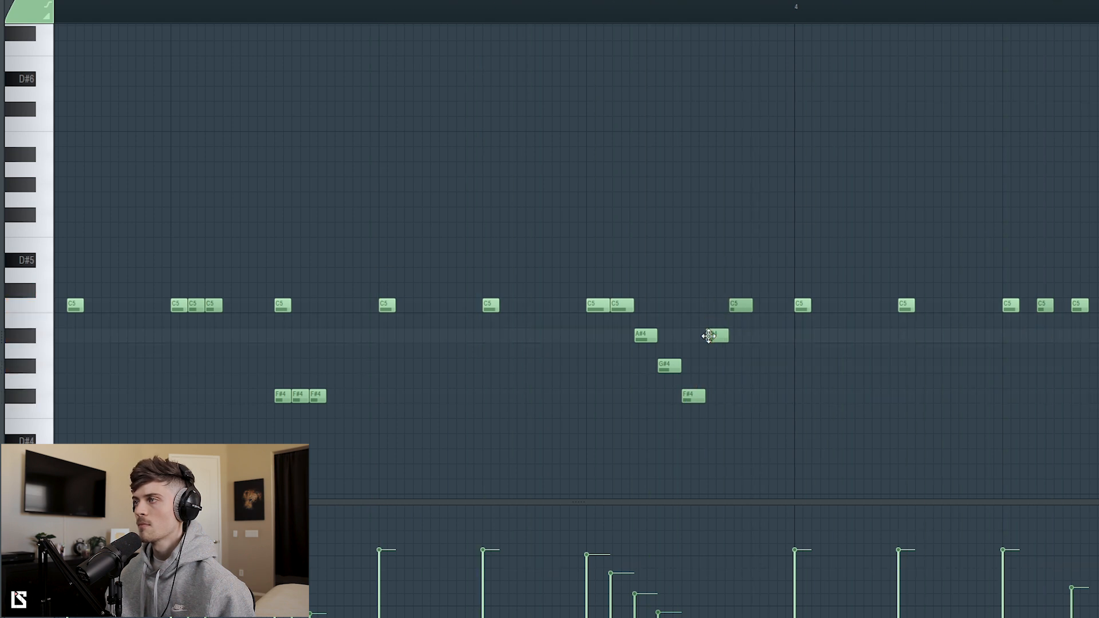
# Step: Fill bar 4's last beat with four evenly spaced C5 hi-hat notes
pyautogui.scroll(-5, 496, 18)
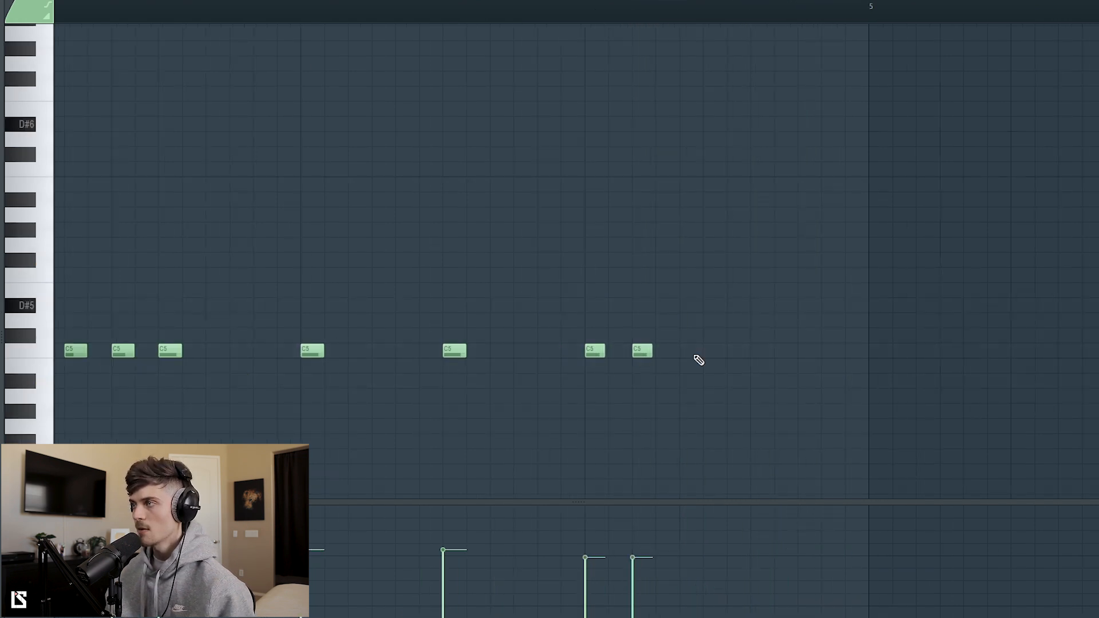
pyautogui.moveTo(719, 359); pyautogui.dragTo(725, 343)
pyautogui.press('space')
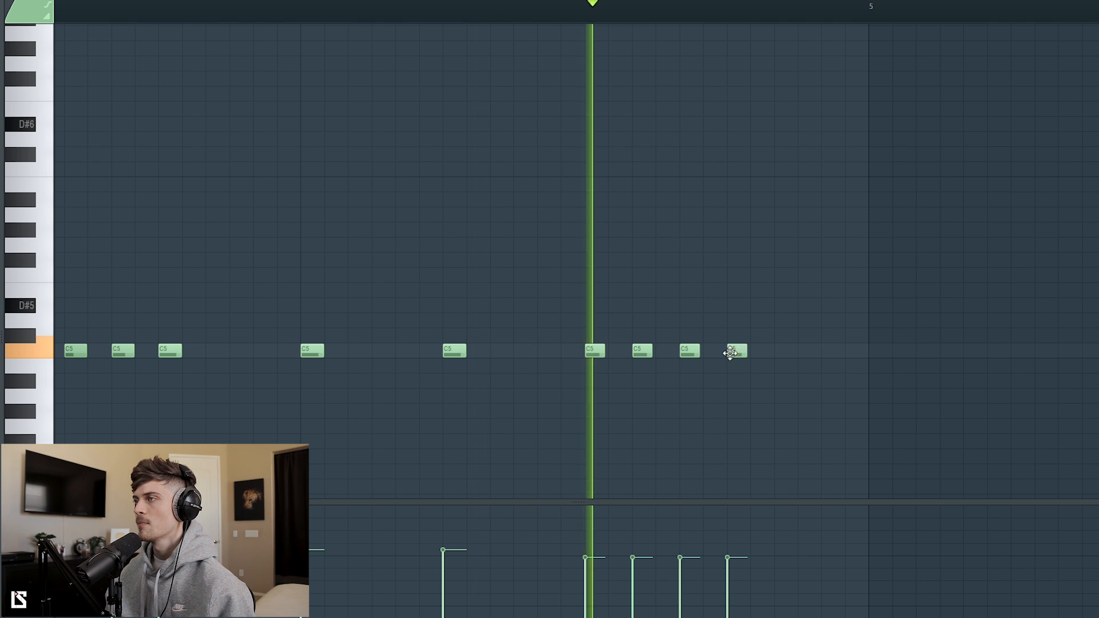
pyautogui.click(674, 350)
pyautogui.moveTo(717, 350); pyautogui.dragTo(733, 350)
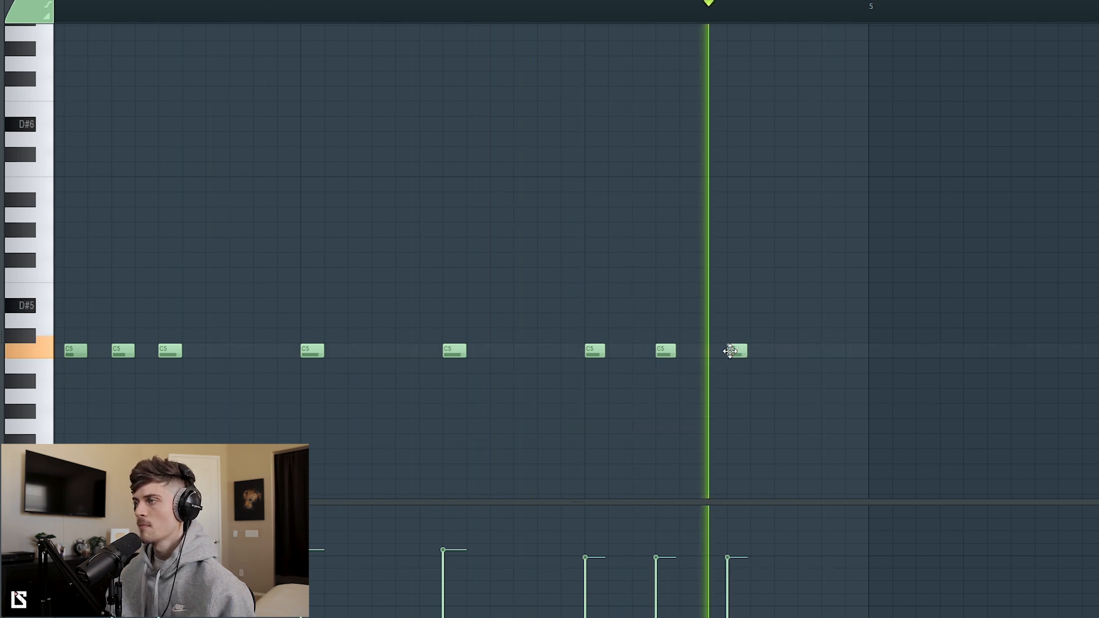
pyautogui.click(807, 349)
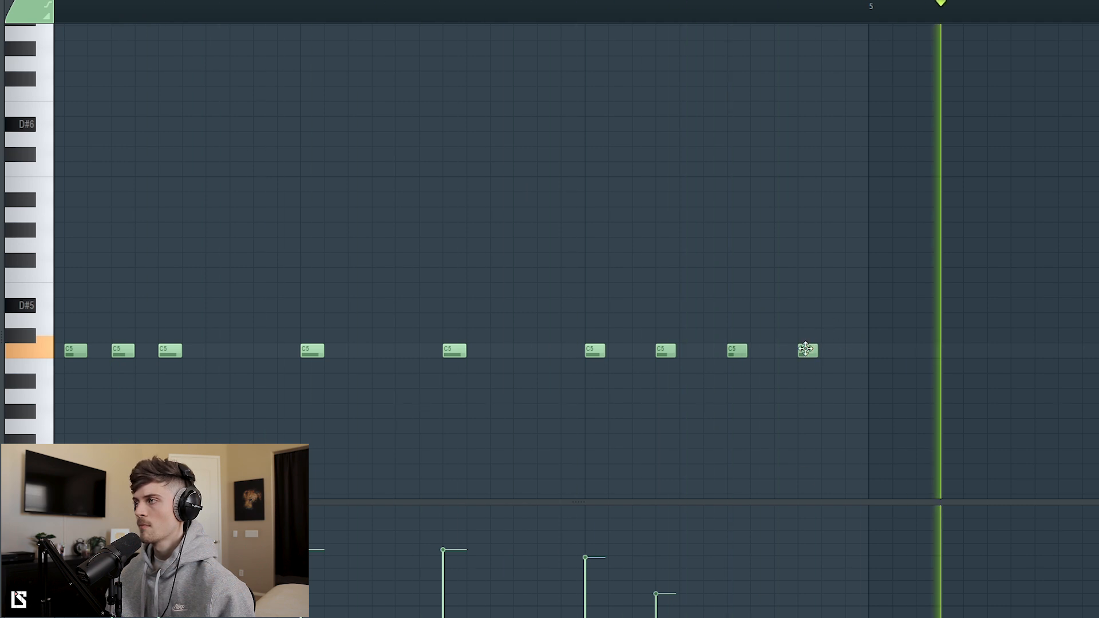
# Step: Reposition bar 4's final hi-hat note and give the closing hits descending velocities
pyautogui.click(785, 352)
pyautogui.rightClick(810, 355)
pyautogui.moveTo(785, 352); pyautogui.dragTo(808, 352)
pyautogui.click(728, 617)
pyautogui.press('space')
# Step: Duplicate the four-bar hi-hat pattern into bars 5 to 8
pyautogui.scroll(-8, 501, 12)
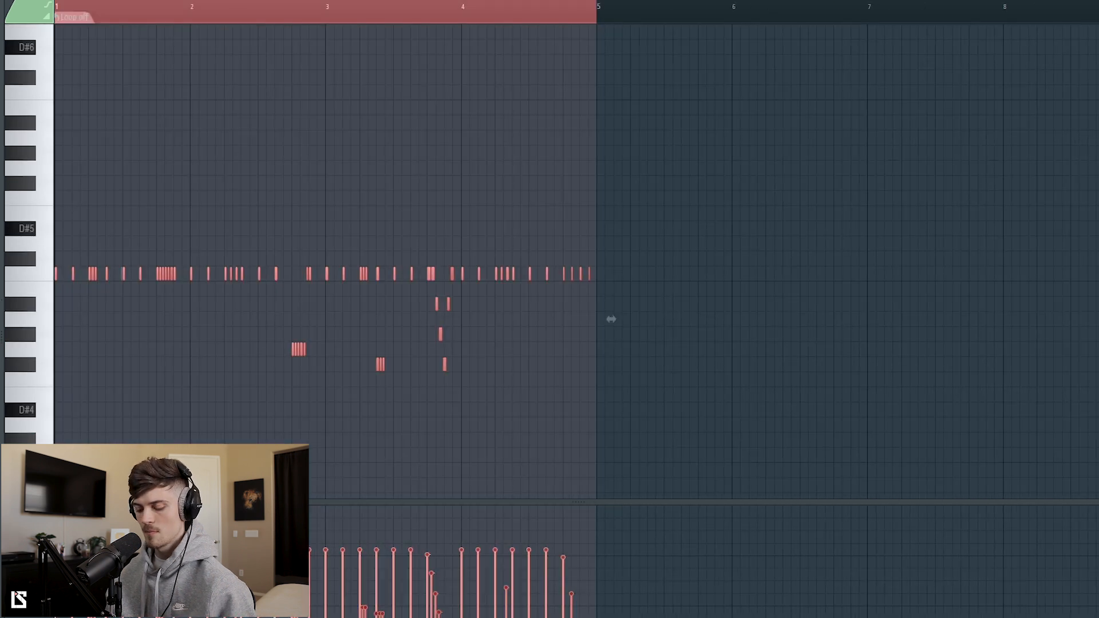
pyautogui.hotkey('ctrl', 'b')
pyautogui.hotkey('ctrl', 'd')
pyautogui.click(539, 10)
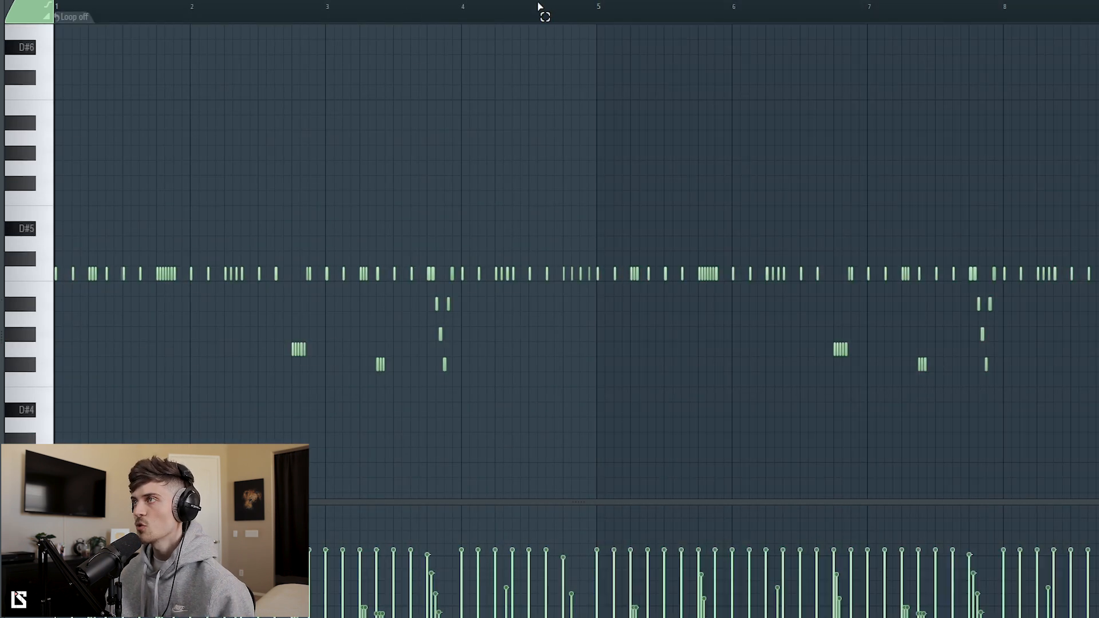
# Step: Play back the hi-hats and randomize the velocities of all notes in the eight-bar pattern
pyautogui.press('space')
pyautogui.scroll(-2, 527, 16)
pyautogui.press('space')
pyautogui.hotkey('ctrl', 'a')
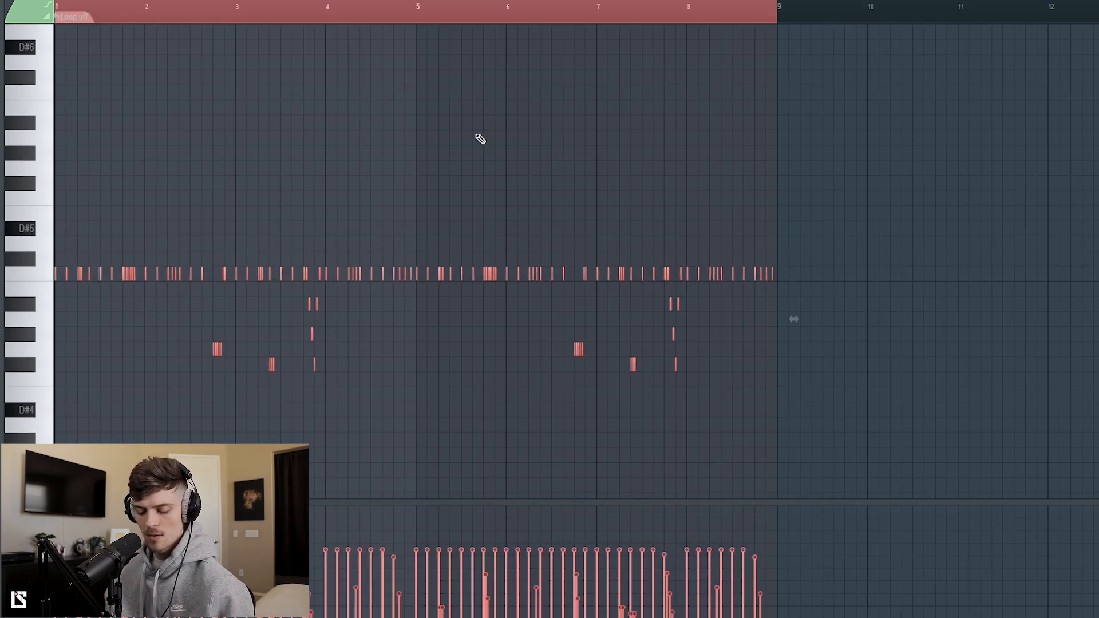
pyautogui.hotkey('alt', 'r')
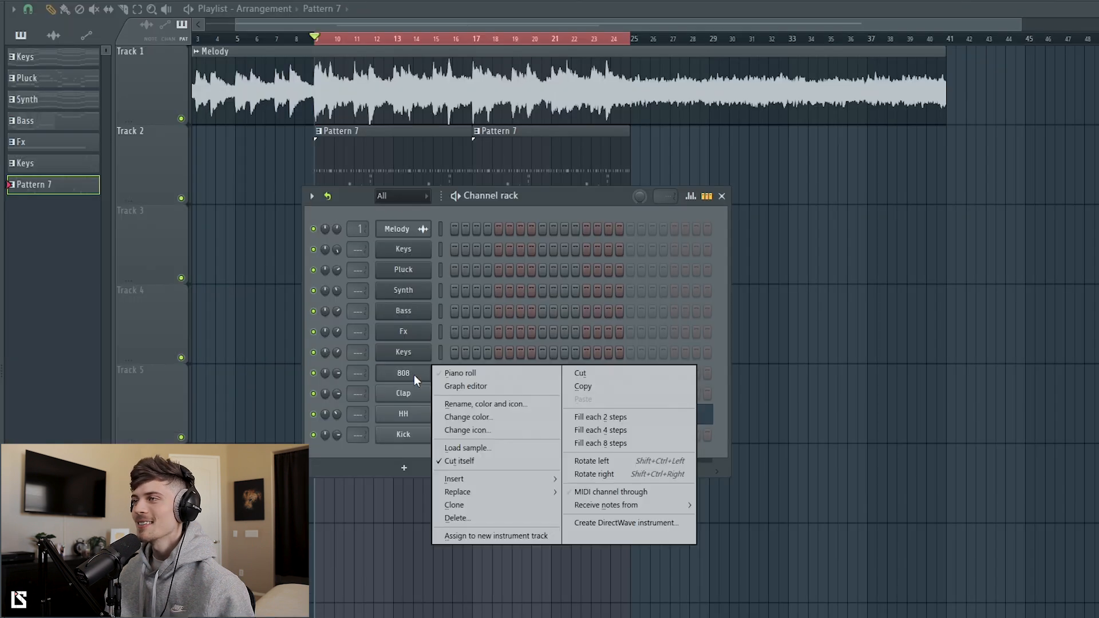
# Step: Record an eight-bar 808 line of E5, D5 and C5 notes in Pattern 7 and discard its note lengths
pyautogui.click(455, 374)
pyautogui.scroll(-3, 426, 389)
pyautogui.press('space')
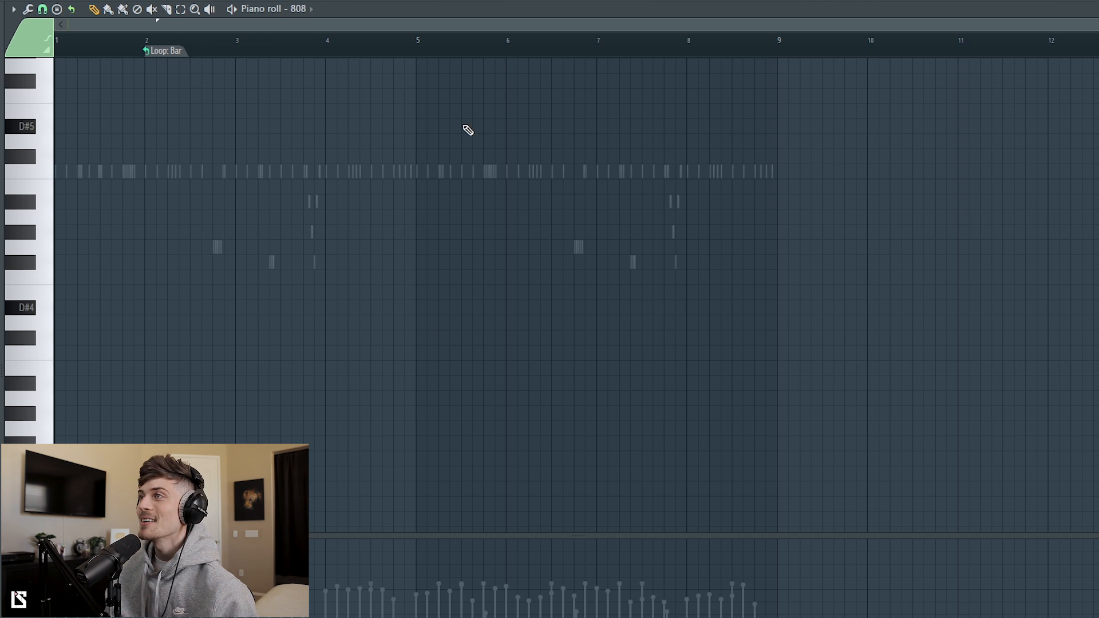
pyautogui.press('F6')
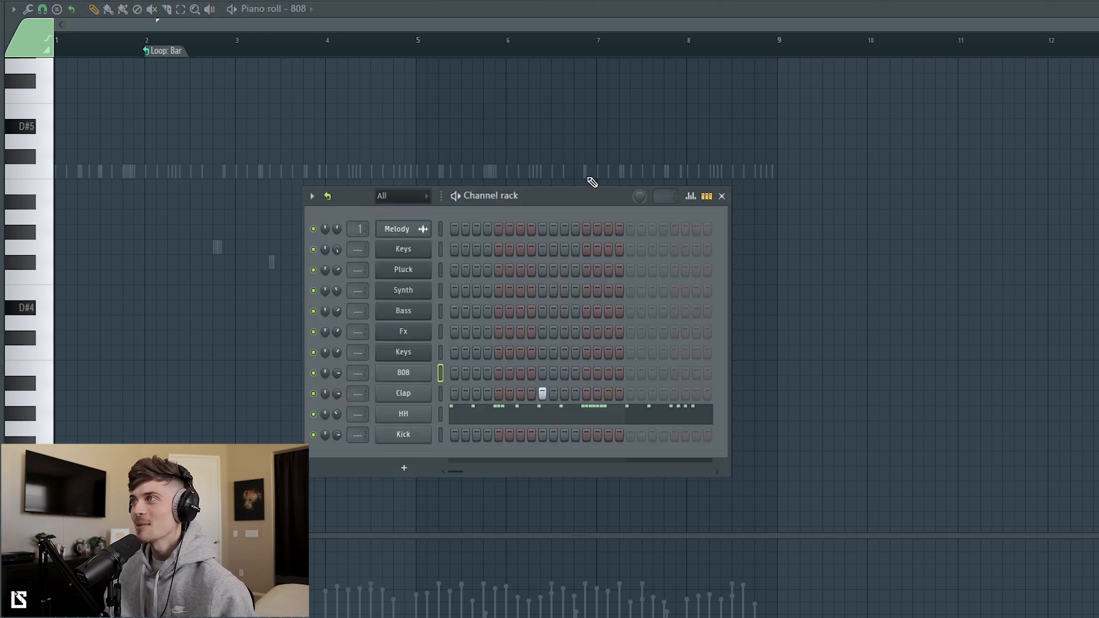
pyautogui.press('F9')
pyautogui.press('F5')
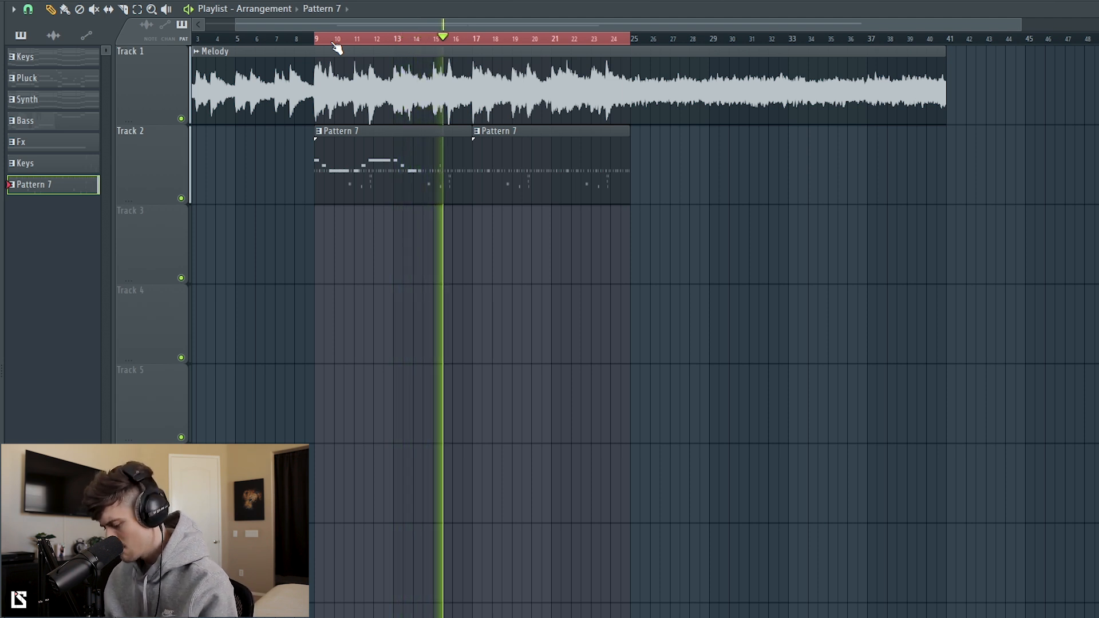
pyautogui.press('space')
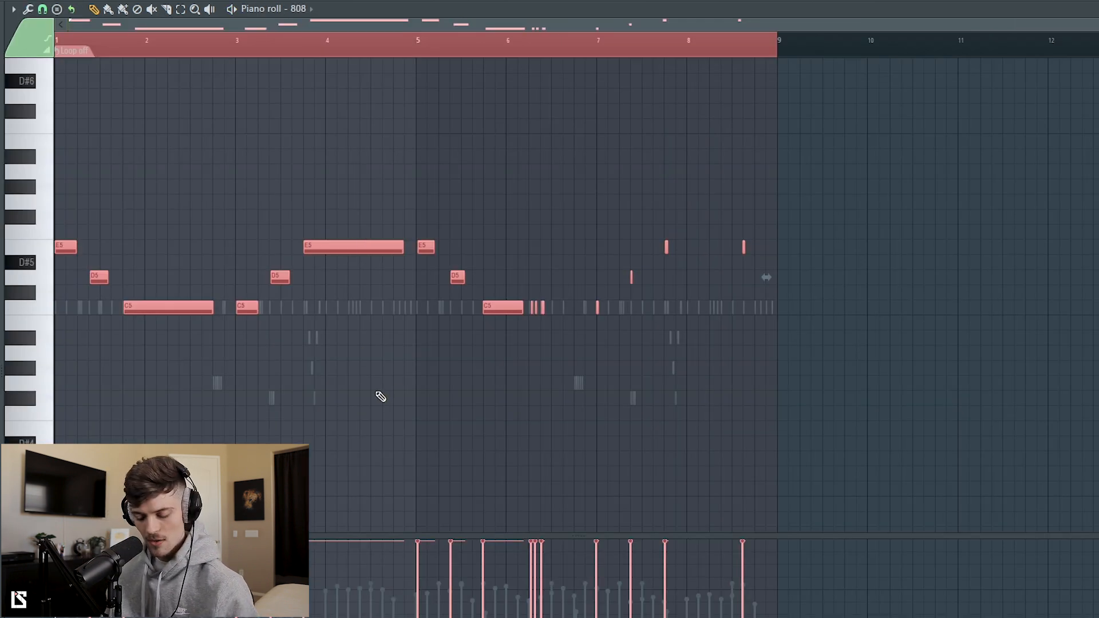
pyautogui.hotkey('shift', 'd')
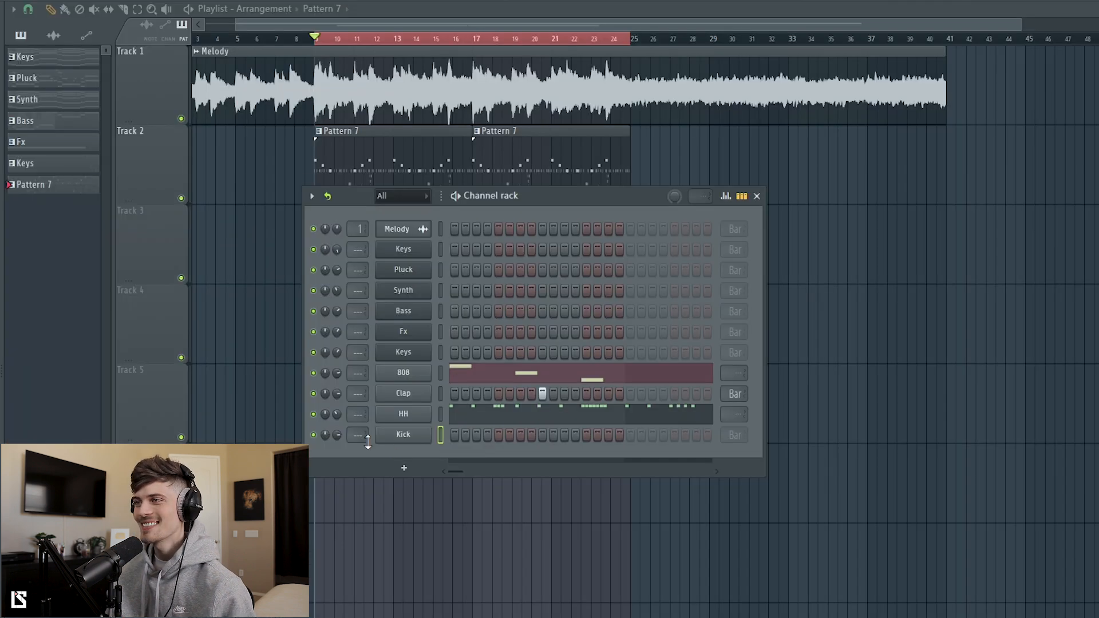
# Step: Place C5 kicks under the first two 808 hits of bar 1 and the three 808 hits of bar 3
pyautogui.rightClick(418, 437)
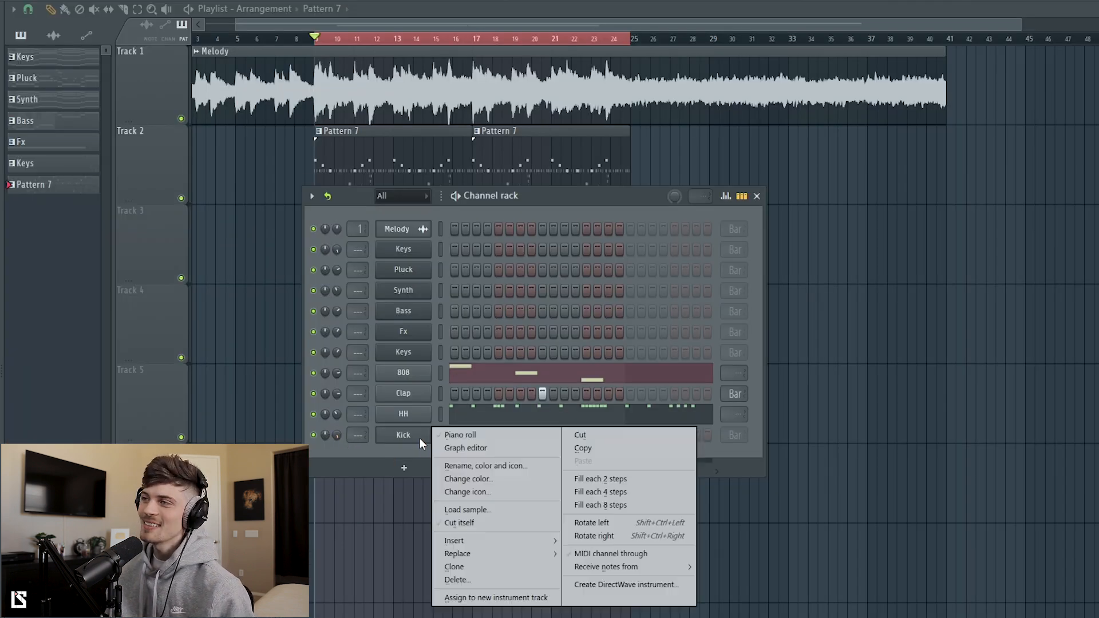
pyautogui.click(466, 438)
pyautogui.moveTo(538, 25); pyautogui.dragTo(163, 24)
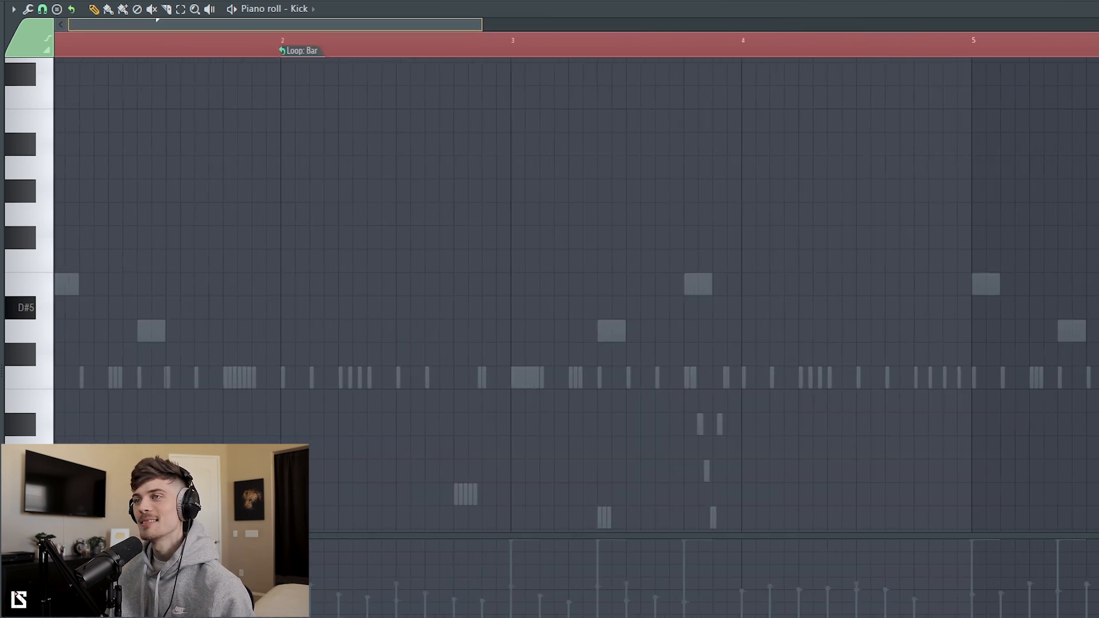
pyautogui.click(91, 378)
pyautogui.press('space')
pyautogui.click(146, 378)
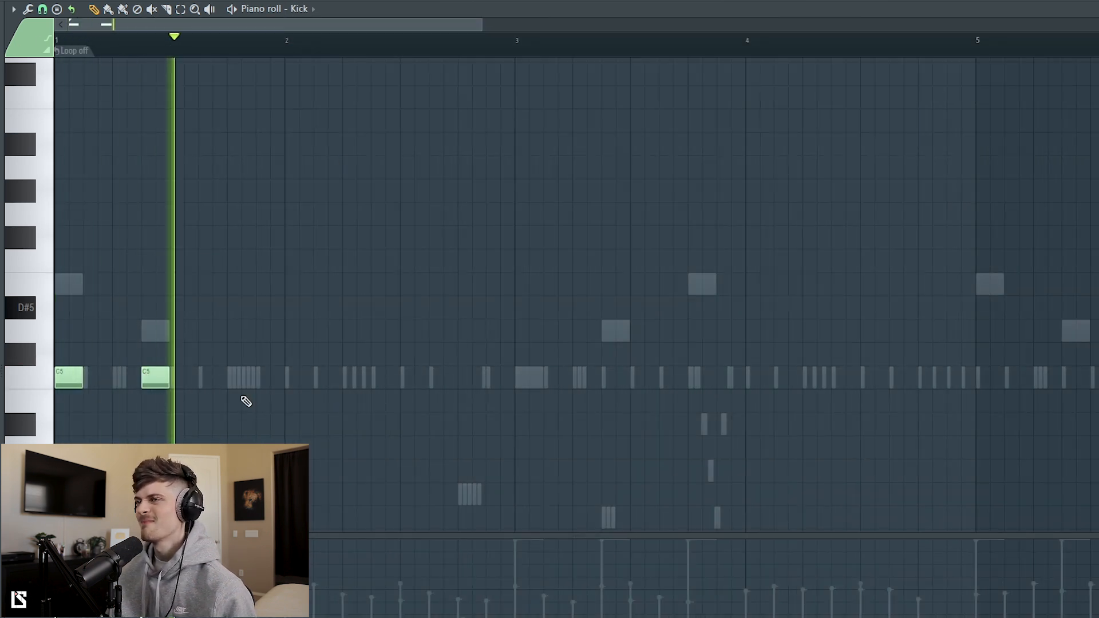
pyautogui.click(503, 382)
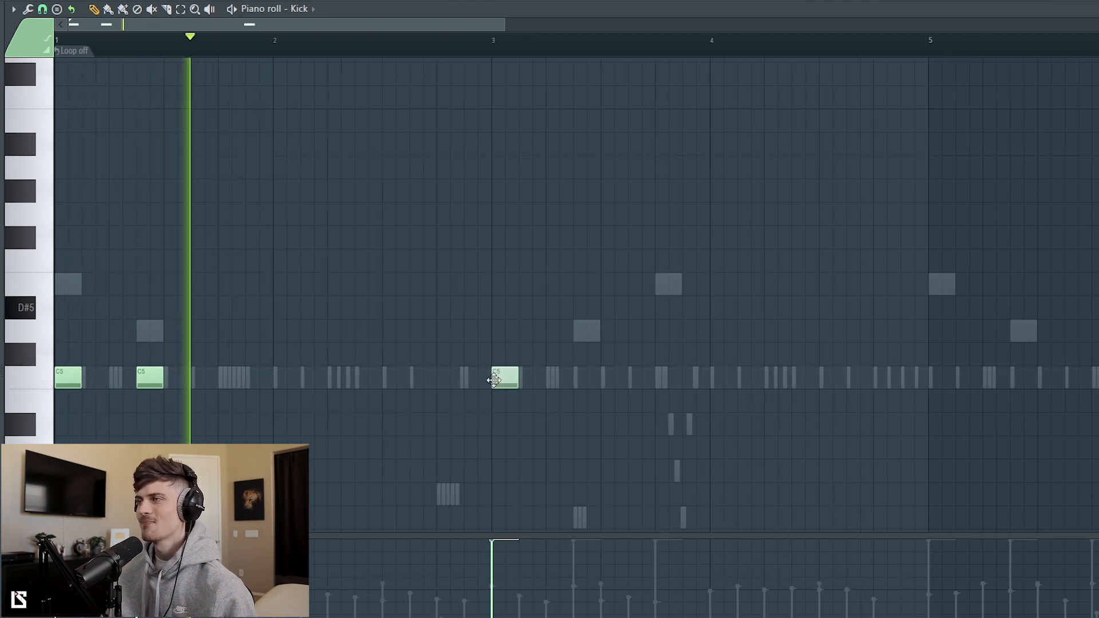
pyautogui.click(578, 382)
pyautogui.click(662, 385)
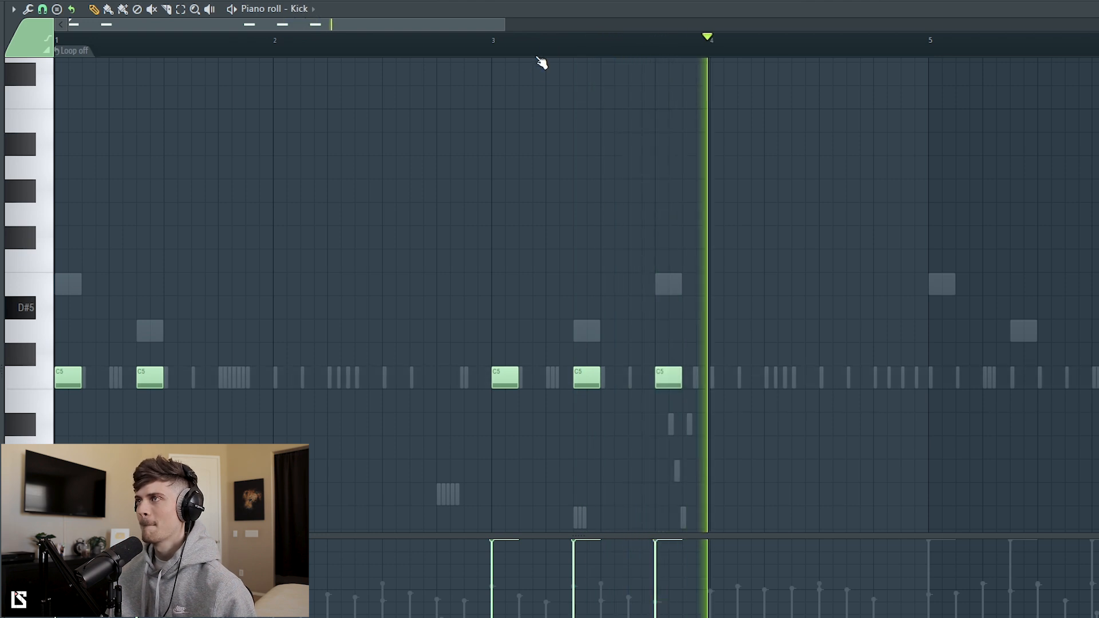
# Step: Try bar 1's second kick half a beat earlier, on beat 2, and return it to the 808 hit
pyautogui.scroll(-2, 478, 42)
pyautogui.scroll(-3, 458, 48)
pyautogui.scroll(3, 147, 49)
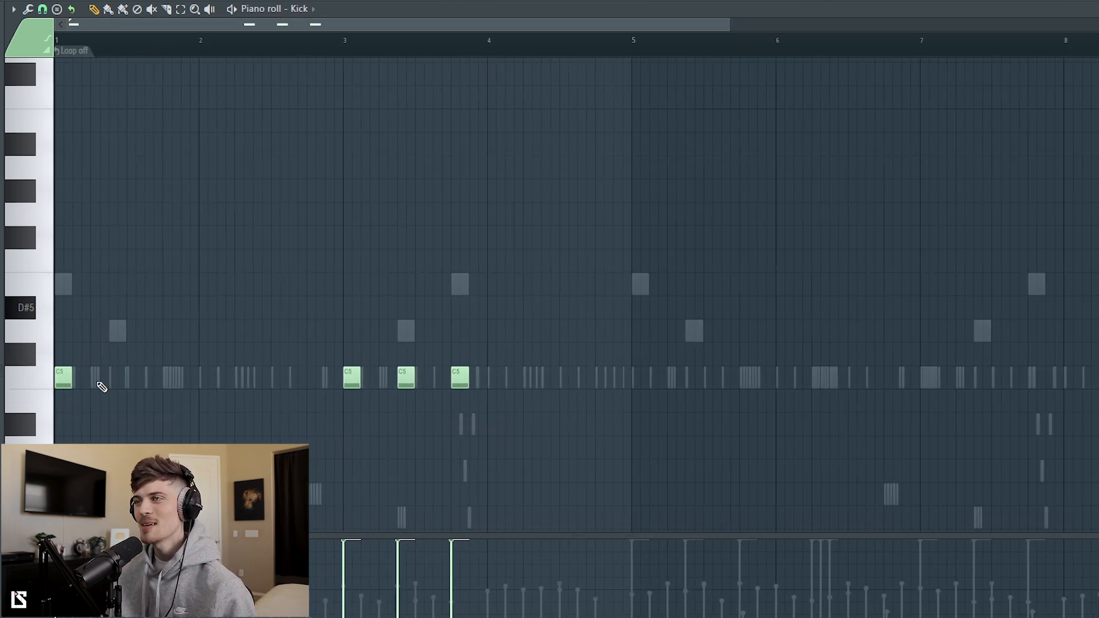
pyautogui.press('space')
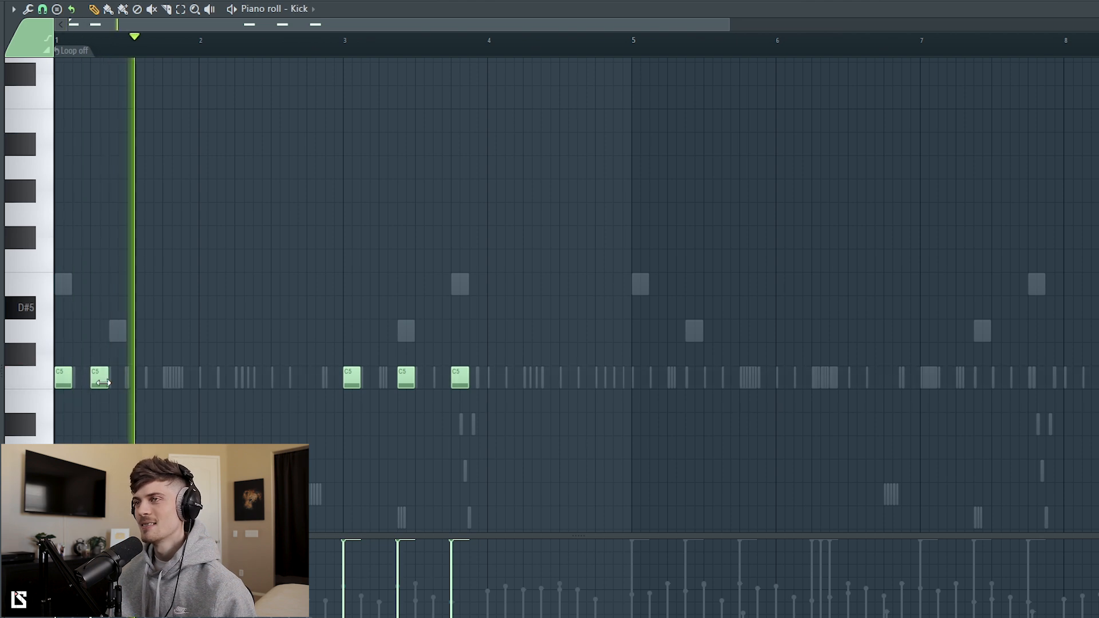
pyautogui.click(115, 381)
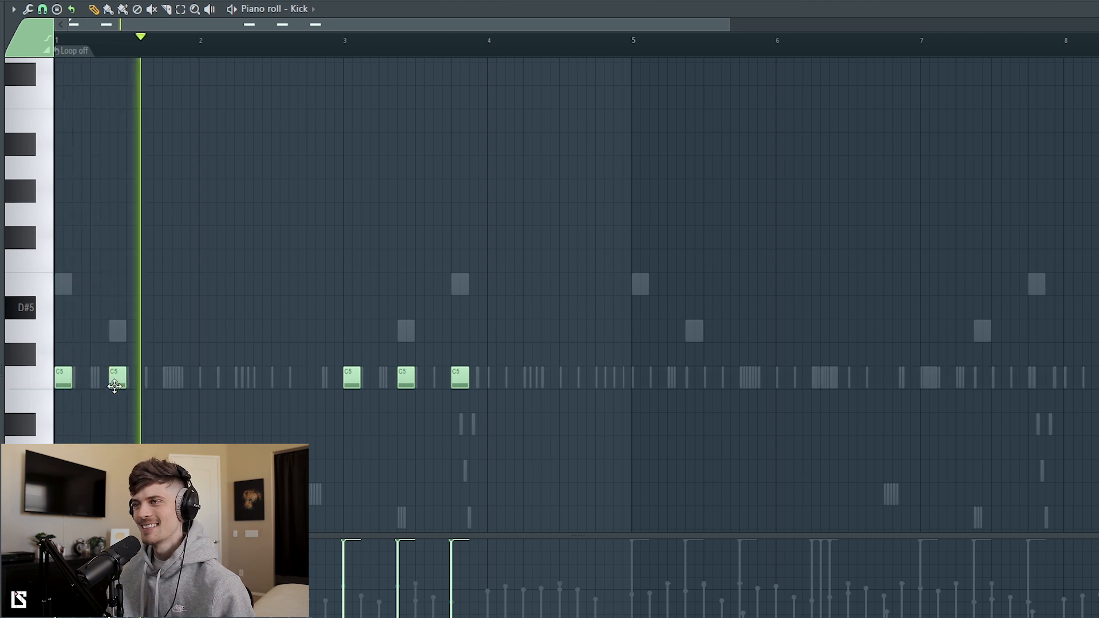
# Step: Duplicate all kicks from the first four bars into bars 5 to 8
pyautogui.hotkey('ctrl', 'a')
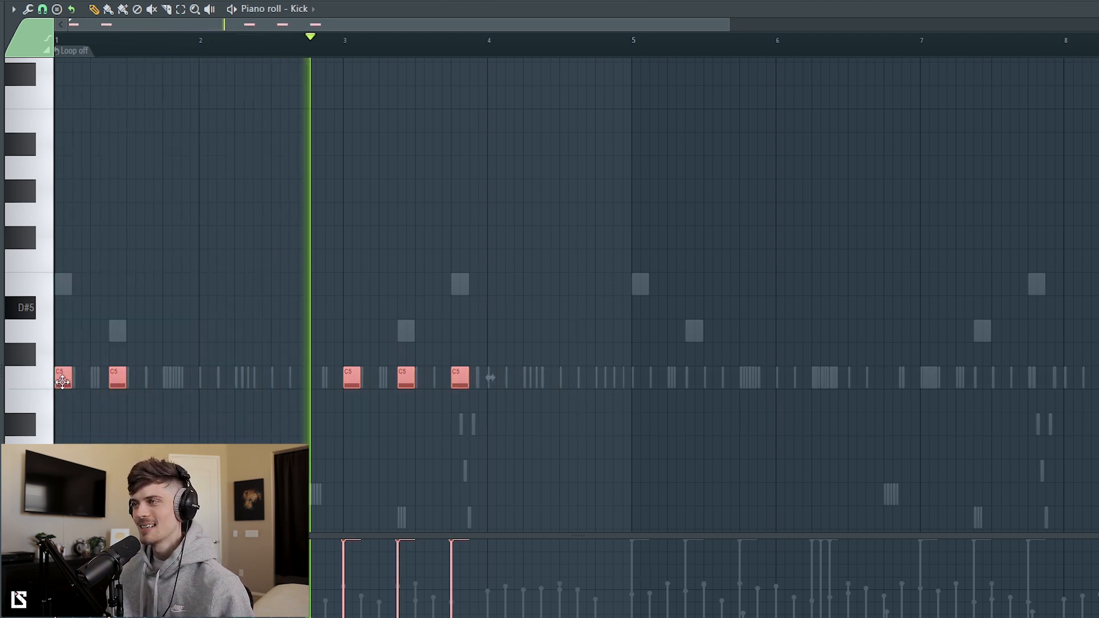
pyautogui.hotkey('ctrl', 'b')
pyautogui.hotkey('ctrl', 'd')
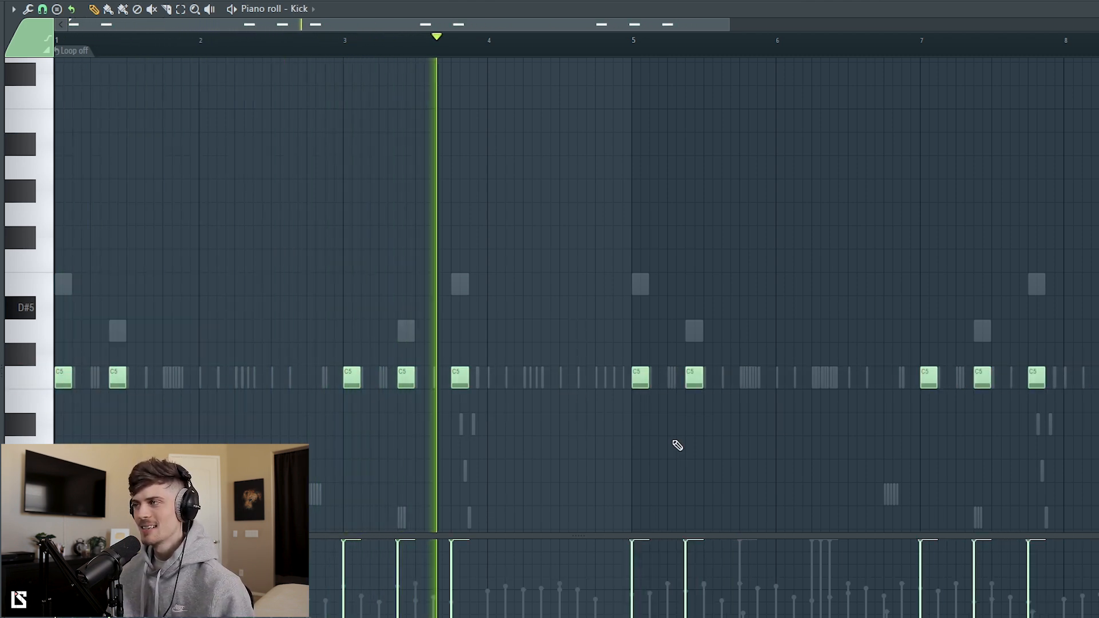
# Step: Try an extra C5 kick on beat 2 of bar 5 and remove it
pyautogui.click(670, 387)
pyautogui.moveTo(576, 30); pyautogui.dragTo(714, 41)
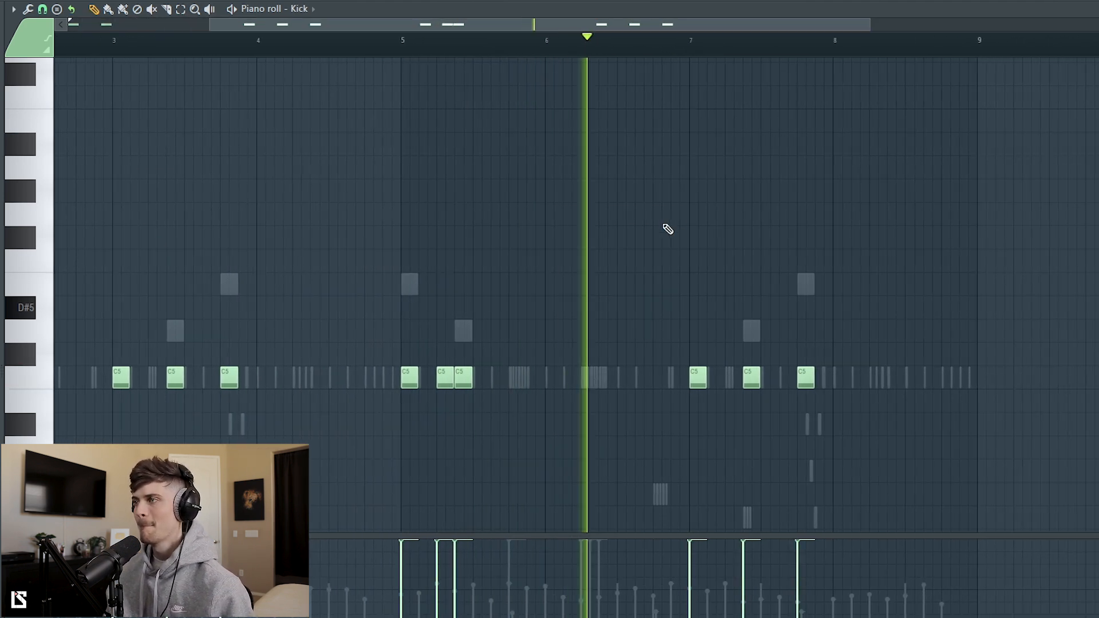
pyautogui.rightClick(444, 380)
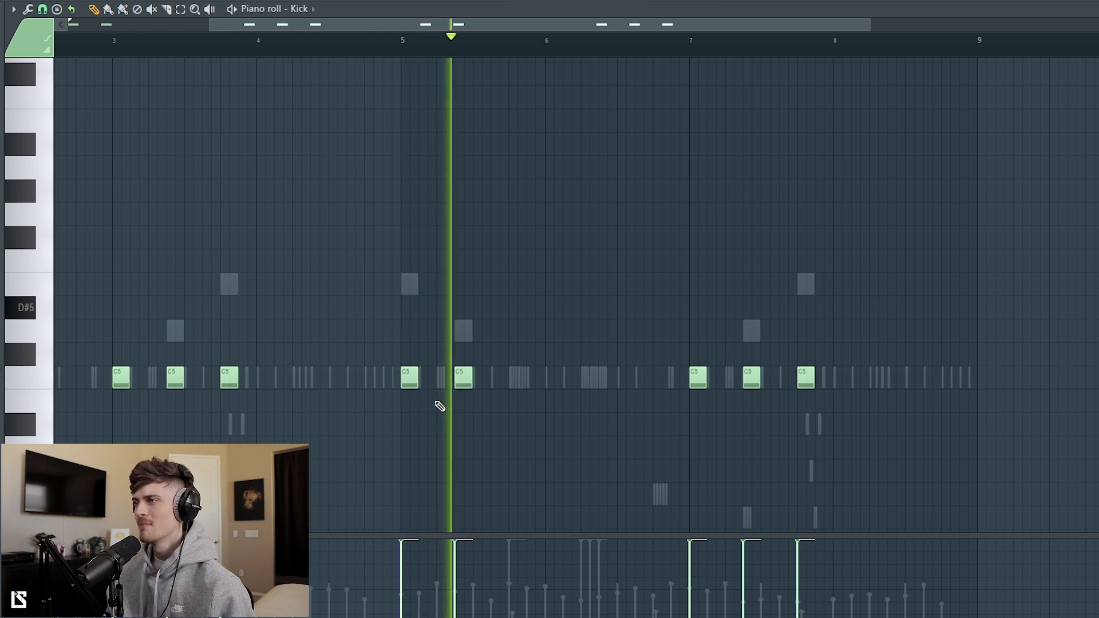
# Step: Try a three-hit C5 kick roll from beat 2 of bar 6 and delete its notes
pyautogui.click(581, 382)
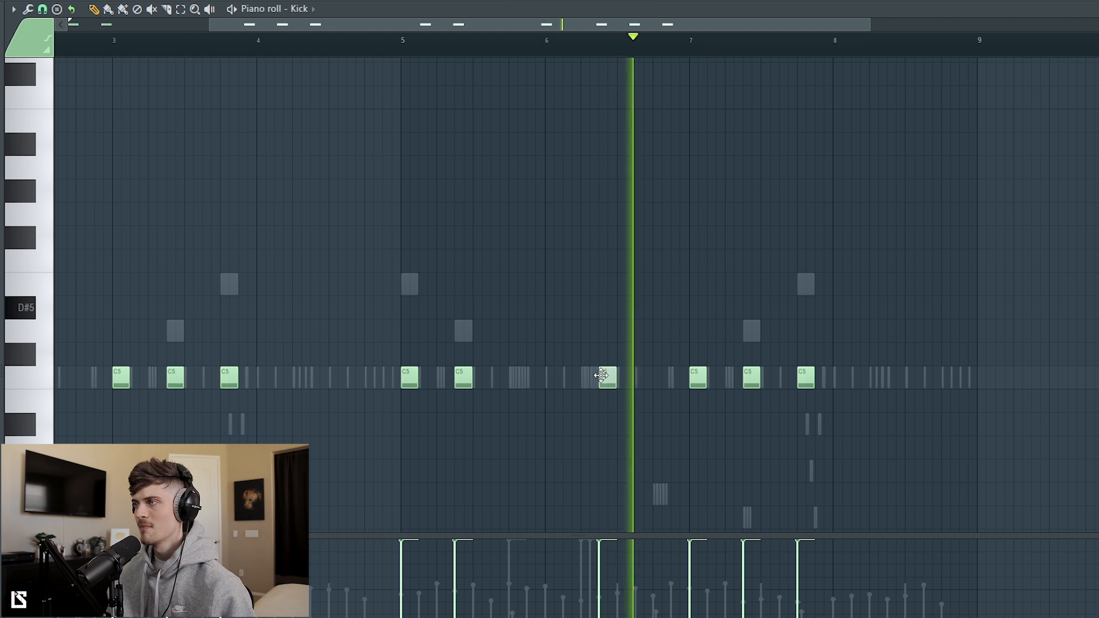
pyautogui.moveTo(596, 382); pyautogui.dragTo(588, 382)
pyautogui.click(600, 383)
pyautogui.click(593, 382)
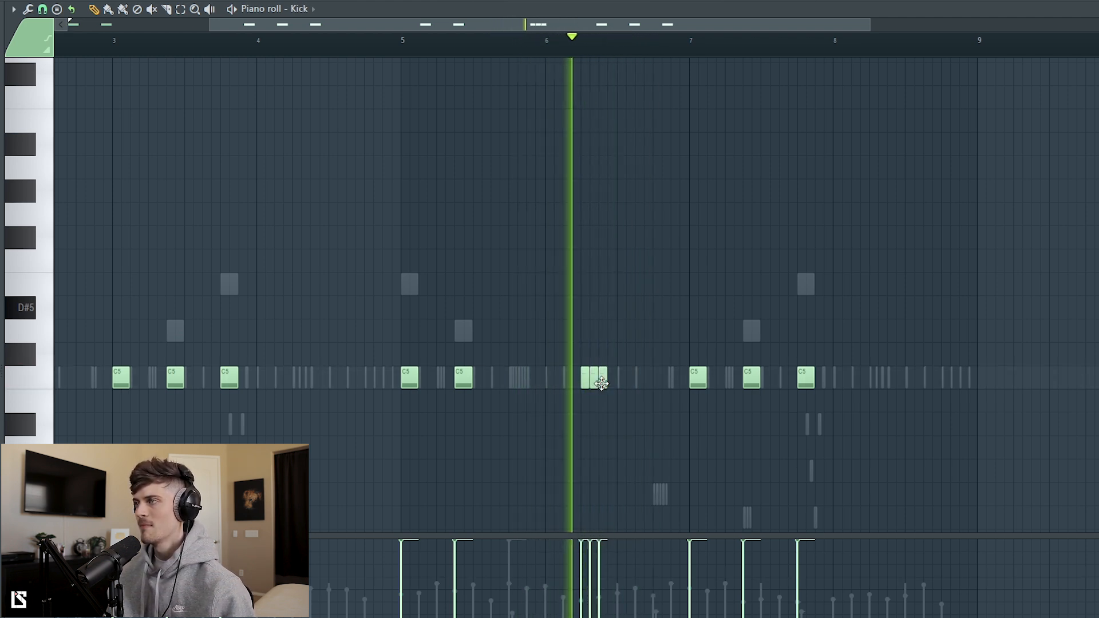
pyautogui.press('space')
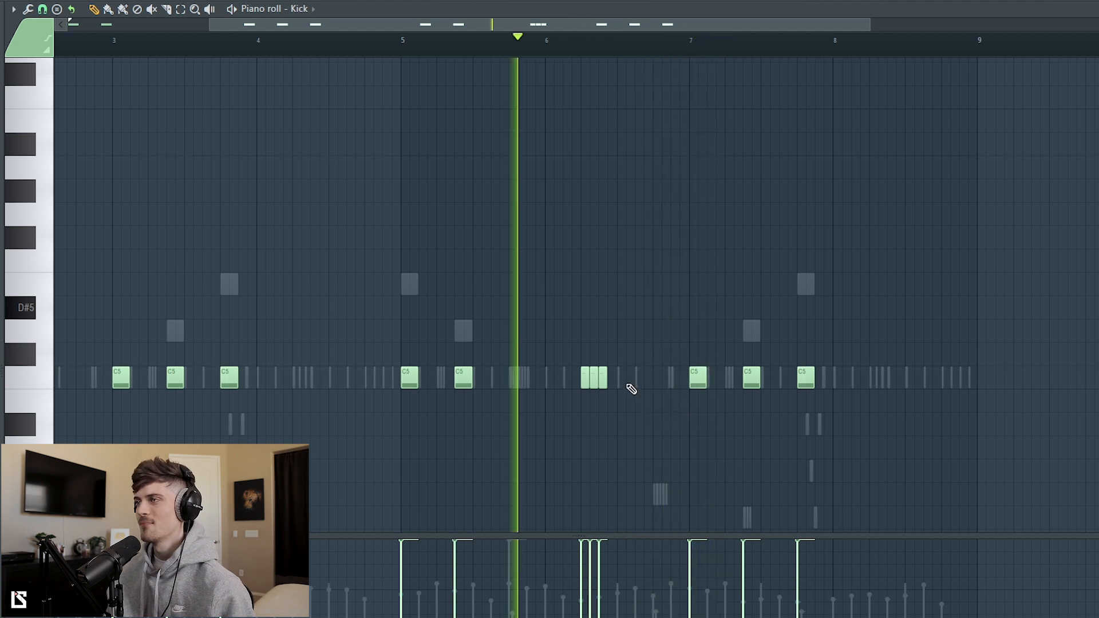
pyautogui.rightClick(603, 383)
pyautogui.rightClick(594, 383)
pyautogui.rightClick(585, 383)
# Step: Play back the drums with the melody and adjust the hi-hat channel's volume
pyautogui.press('space')
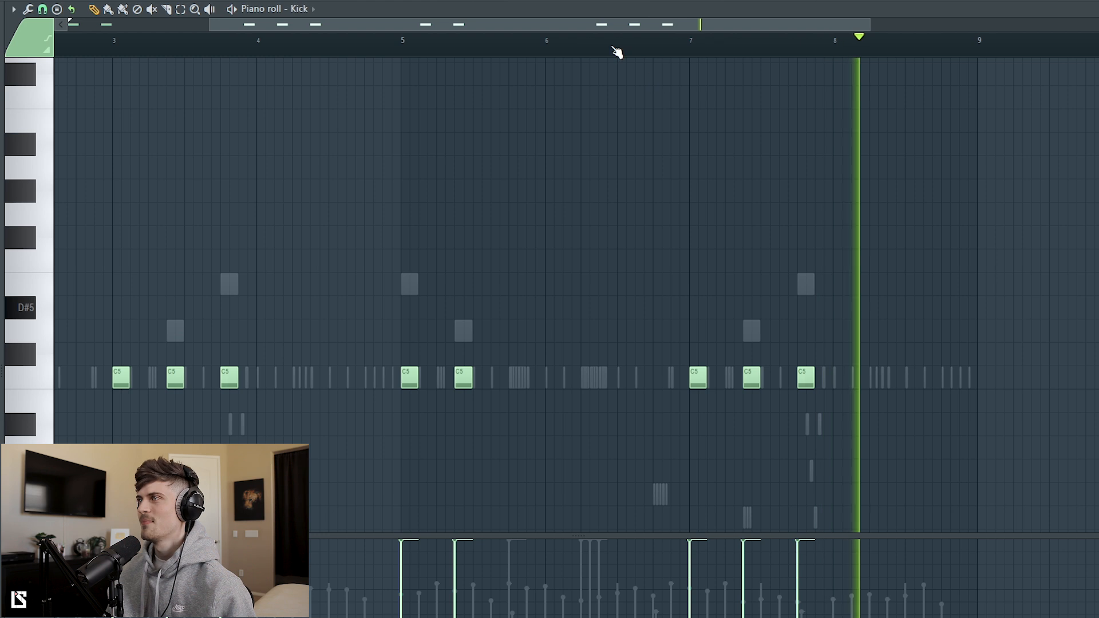
pyautogui.scroll(-3, 615, 51)
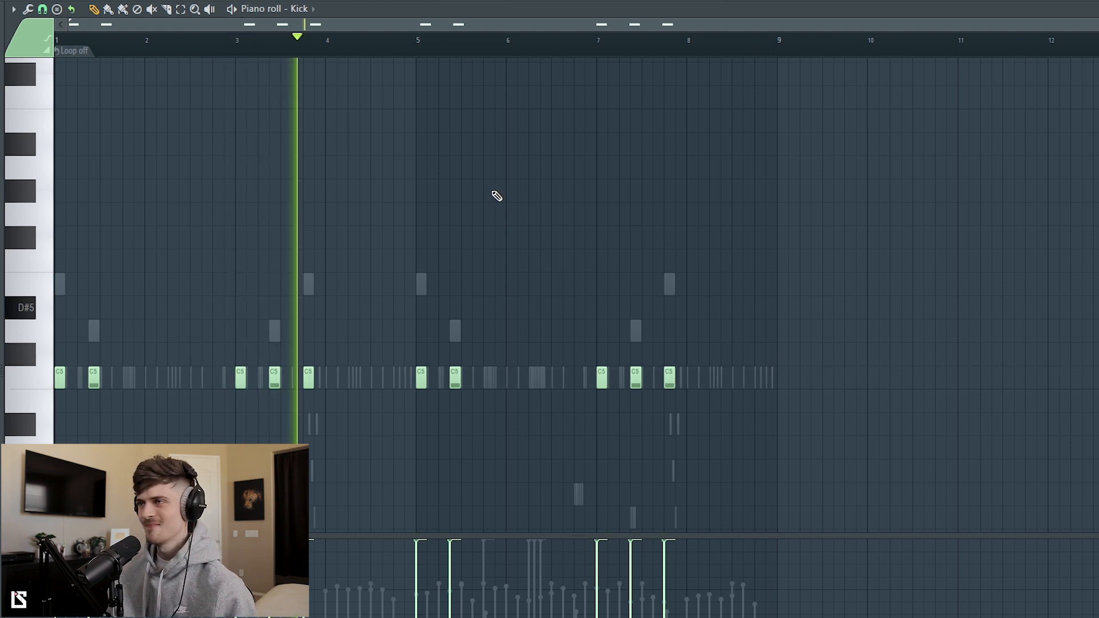
pyautogui.press('F6')
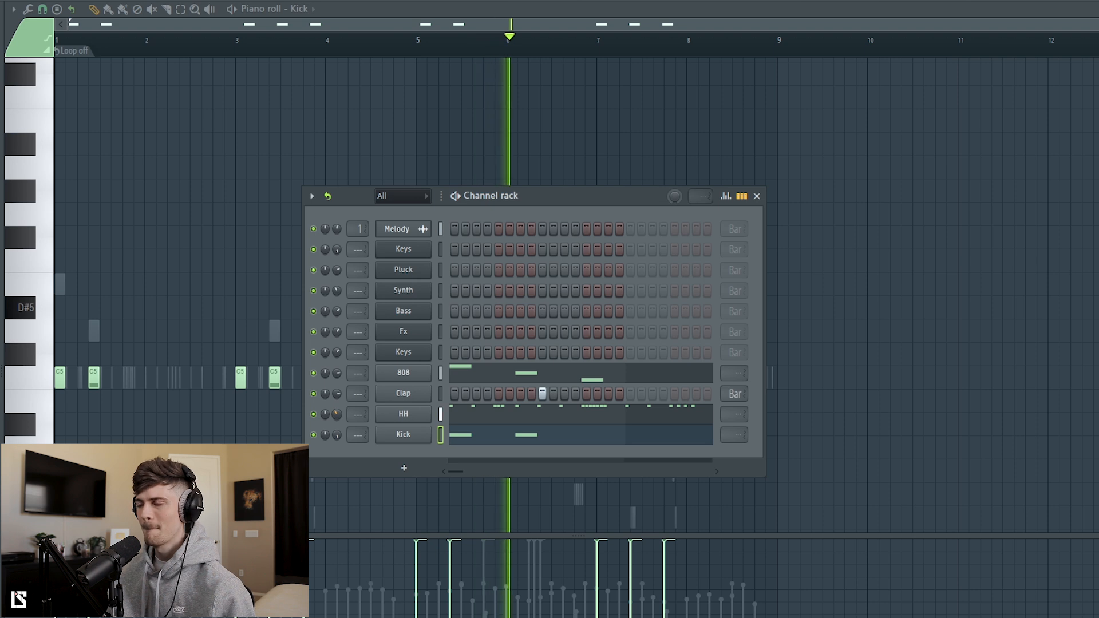
pyautogui.press('F6')
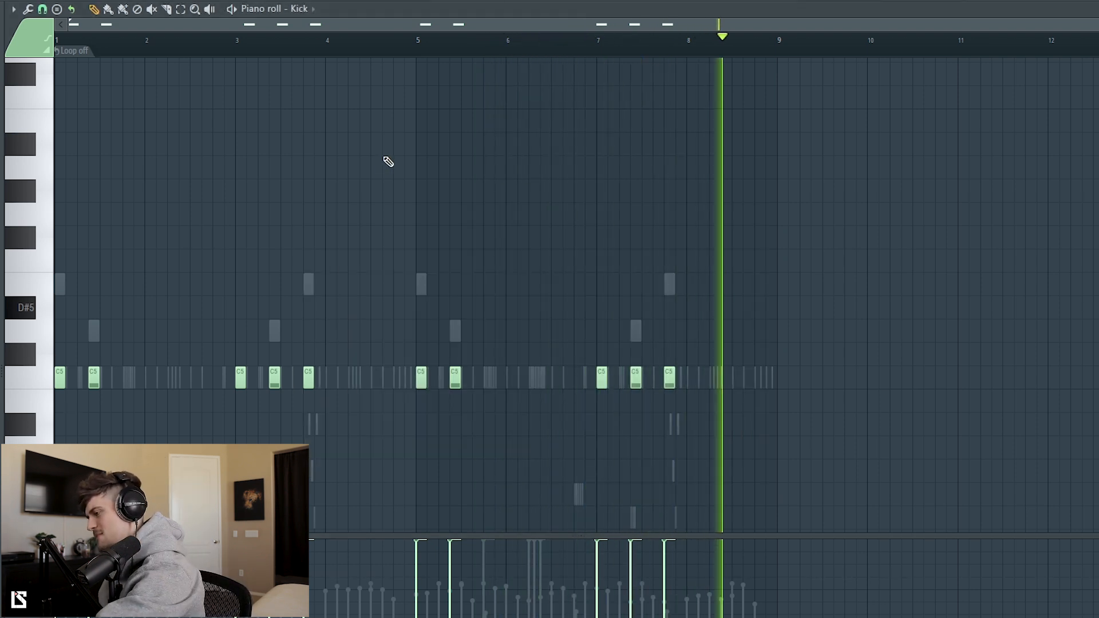
# Step: Open the Melody audio clip's settings from the Playlist and reset its time-stretching pitch
pyautogui.press('F5')
pyautogui.doubleClick(439, 129)
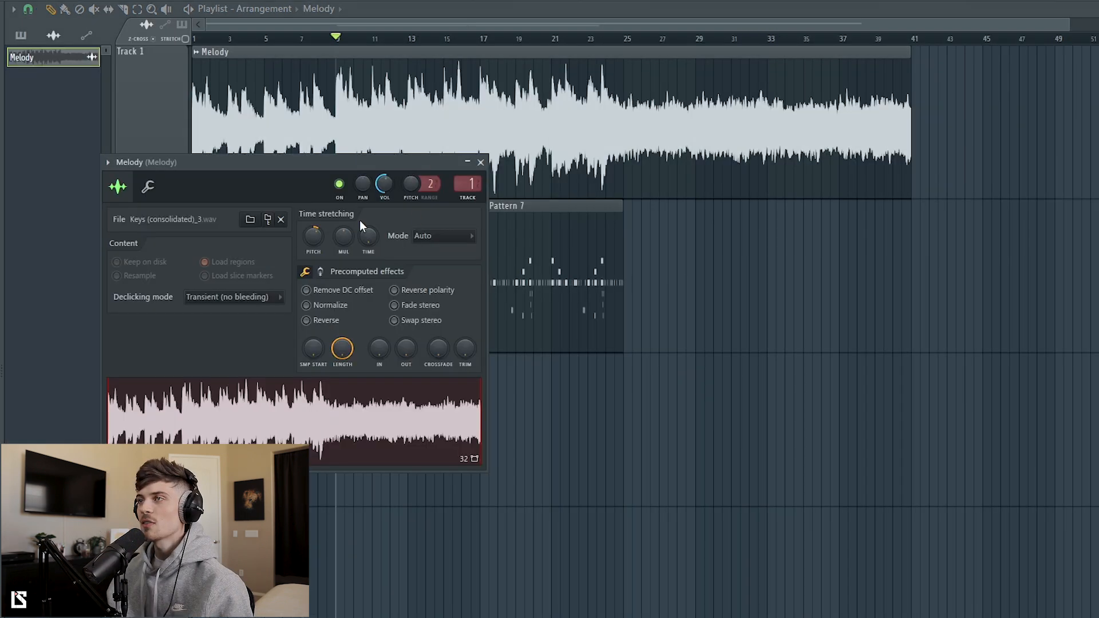
pyautogui.rightClick(310, 240)
pyautogui.click(329, 247)
pyautogui.press('Escape')
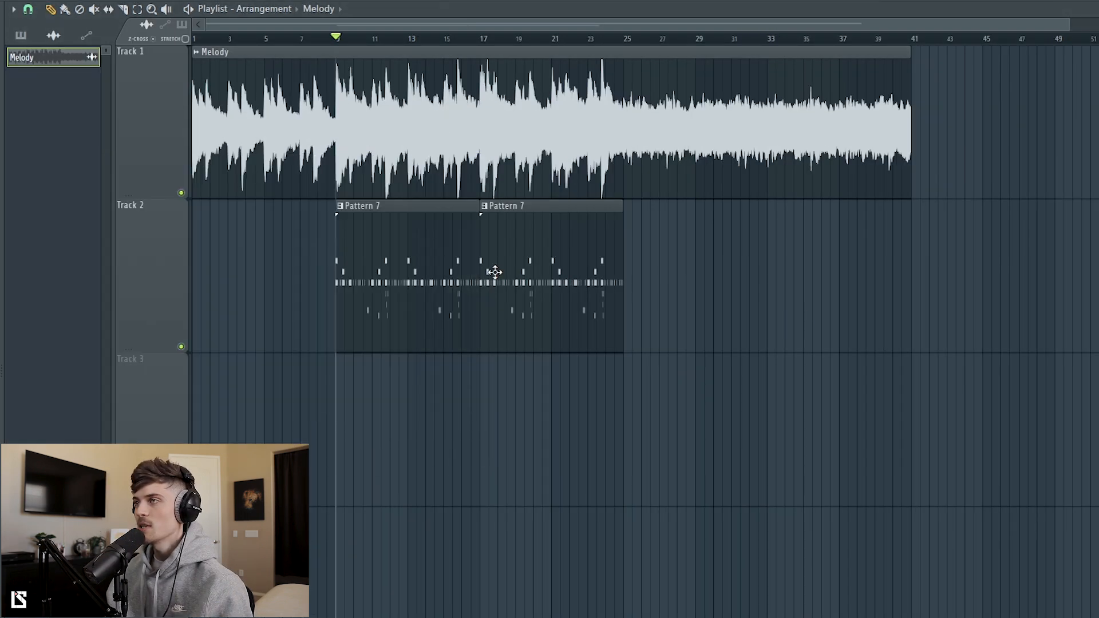
# Step: Transpose all 808 notes down two semitones
pyautogui.press('F7')
pyautogui.hotkey('ctrl', 'a')
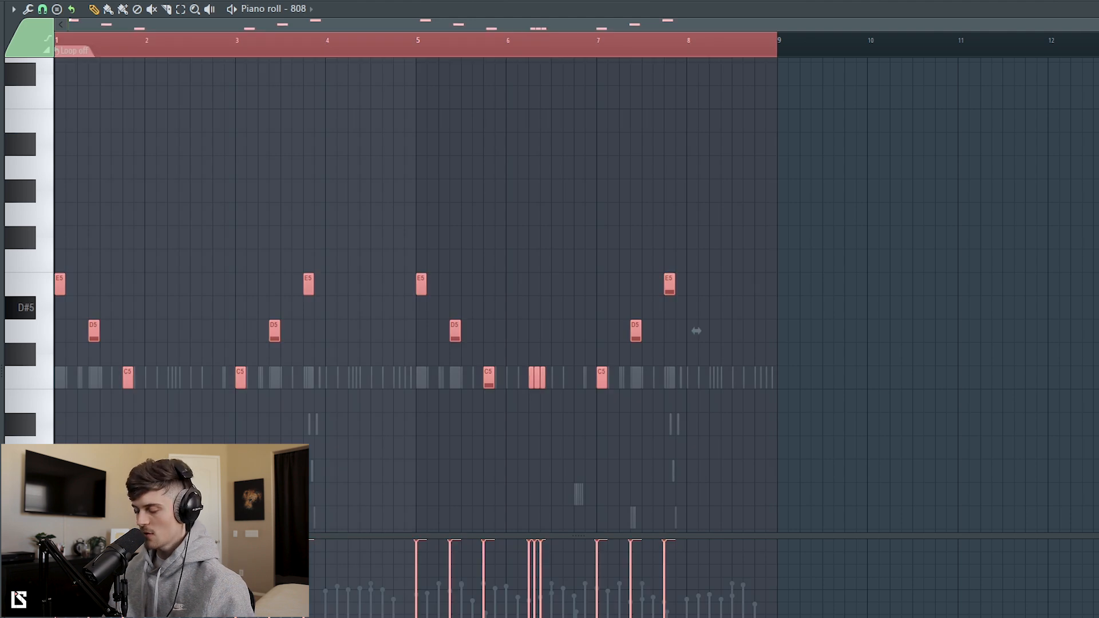
pyautogui.press('Down')
pyautogui.press('Down')
# Step: Play the arrangement in the Playlist from bar 15 to hear the transposed 808 with the melody
pyautogui.press('F5')
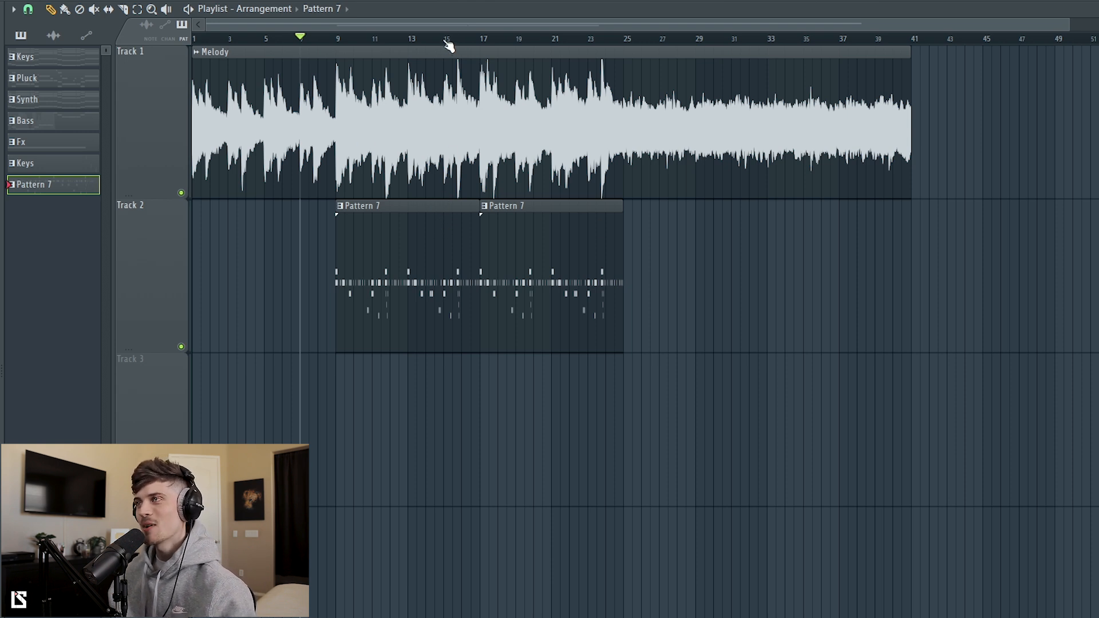
pyautogui.press('space')
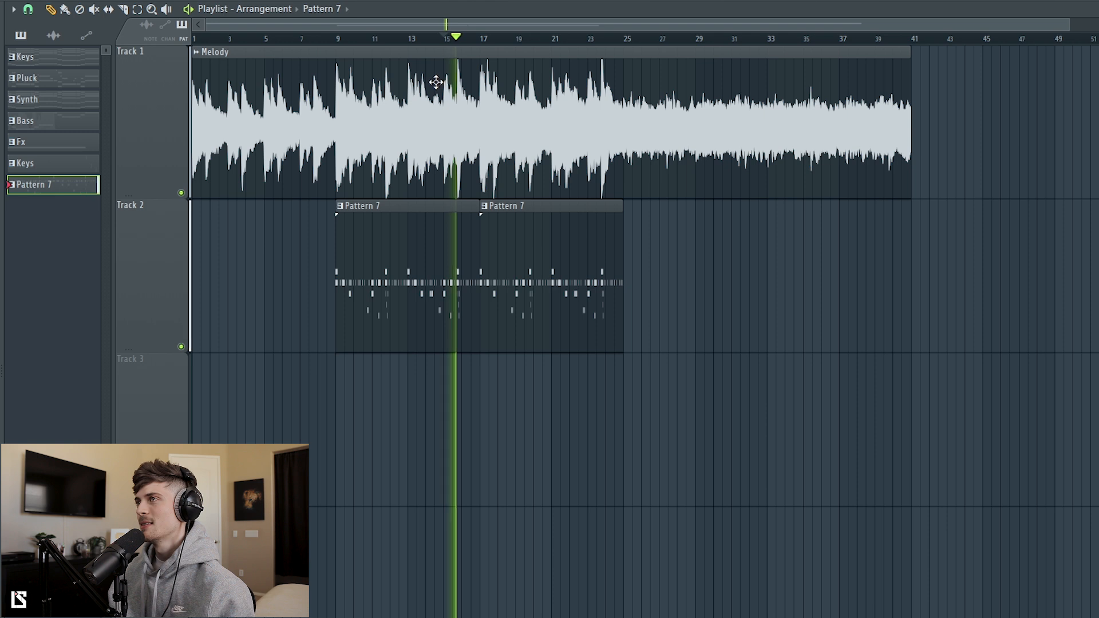
pyautogui.press('space')
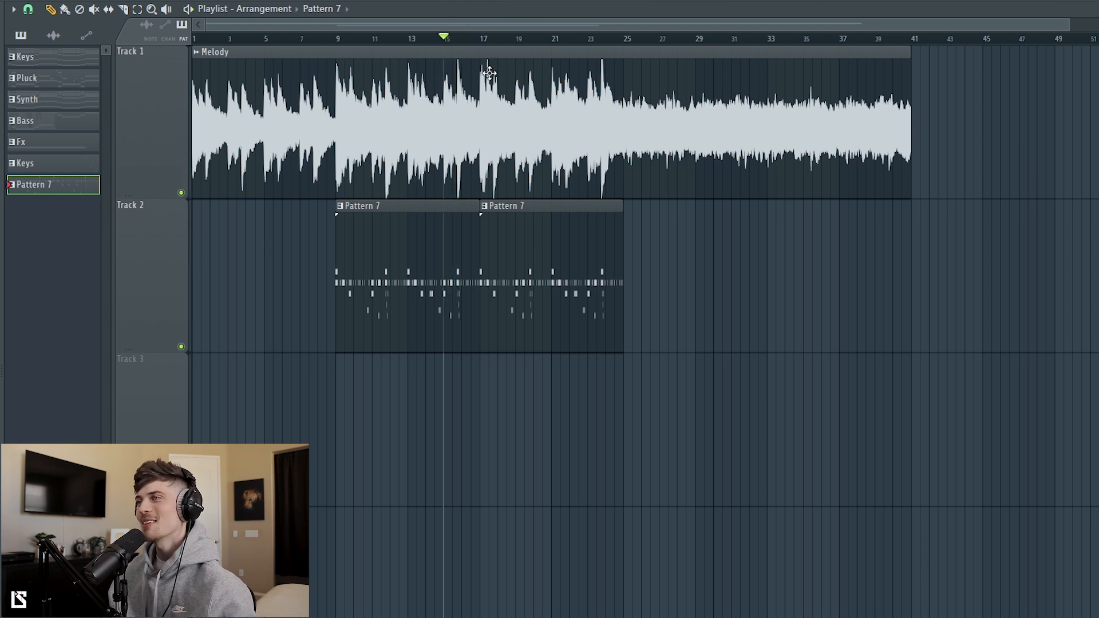